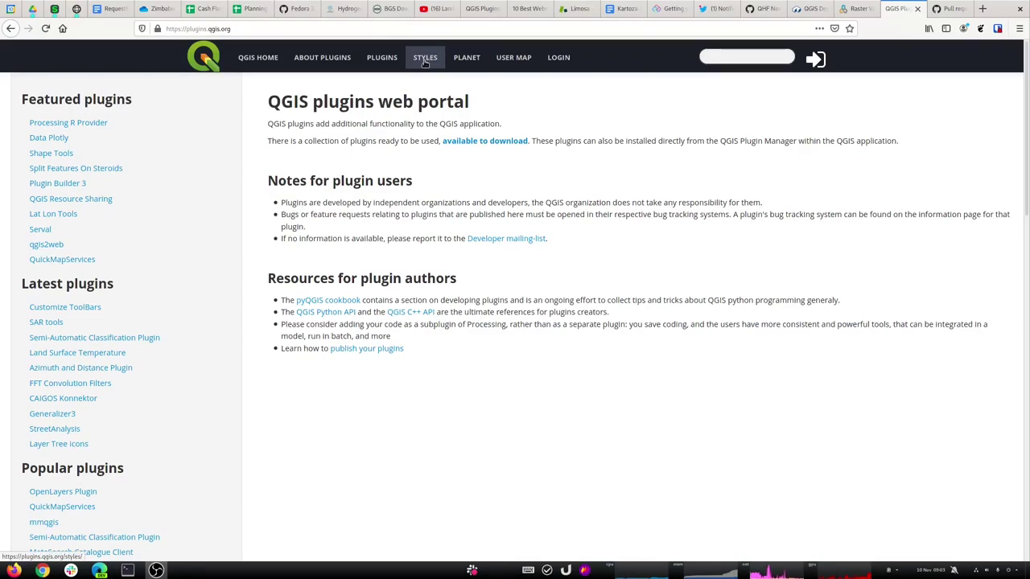
- Open the portal's Styles page, then bring up the desktop application search
left_click(425, 59)
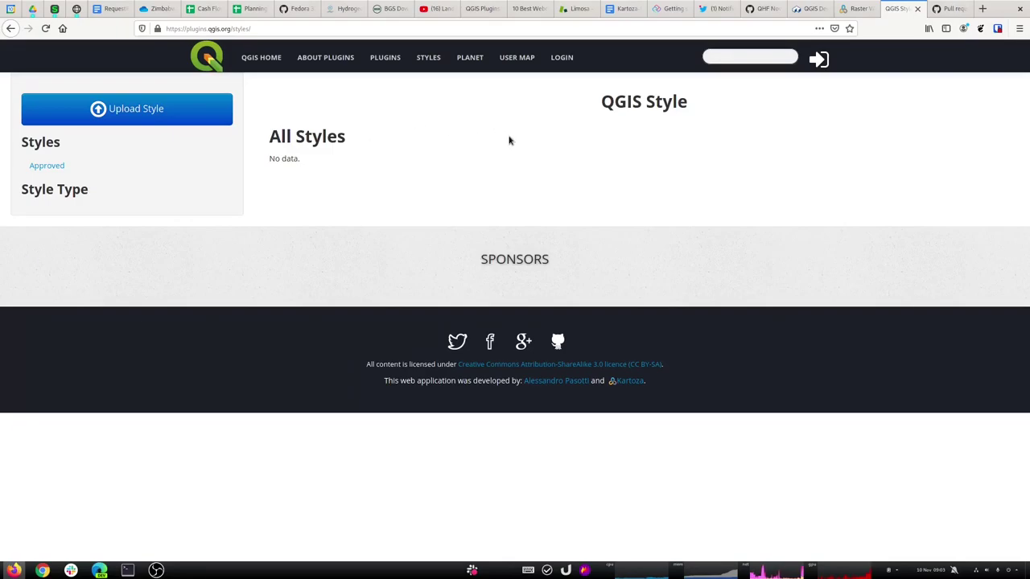
key("super")
- Launch Qt Creator and reopen the recent QGIS CMakeLists.txt project
type("qt")
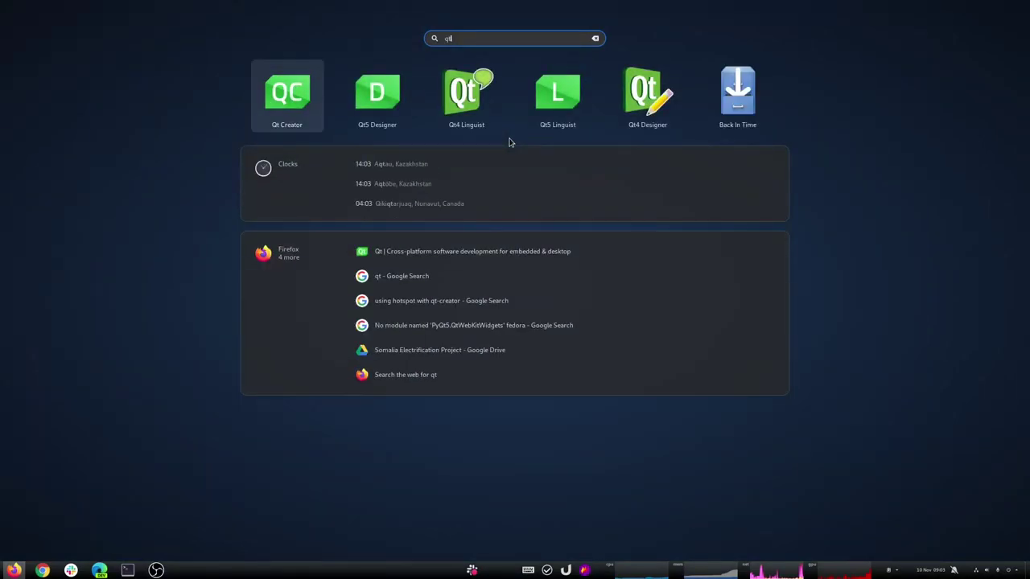
key("Return")
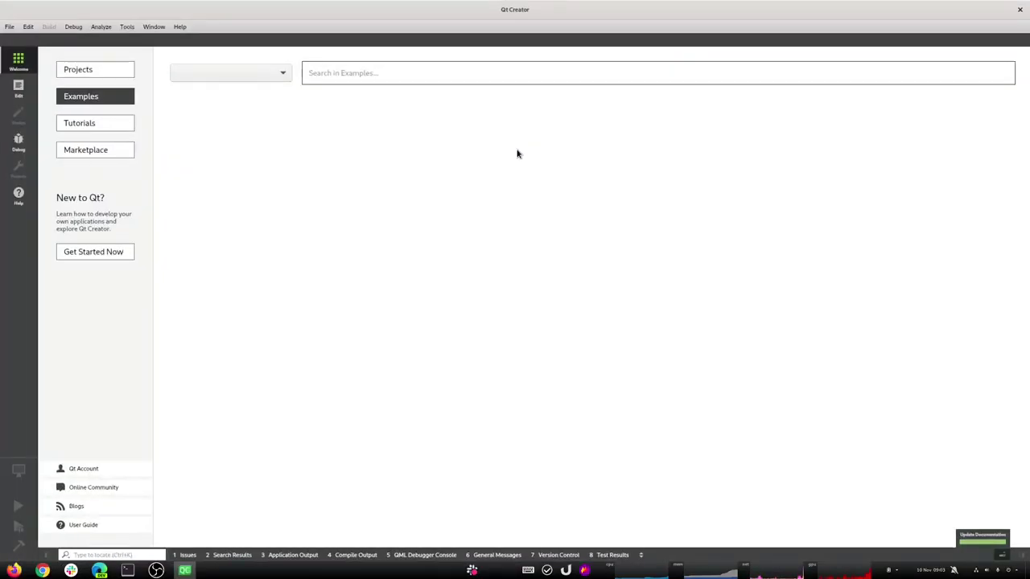
left_click(10, 26)
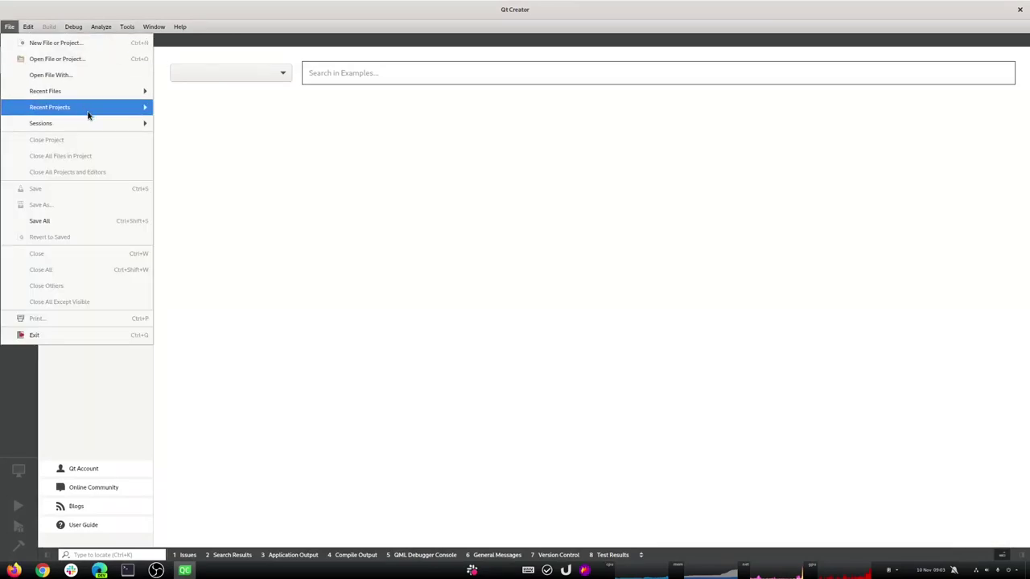
mouse_move(120, 107)
left_click(239, 108)
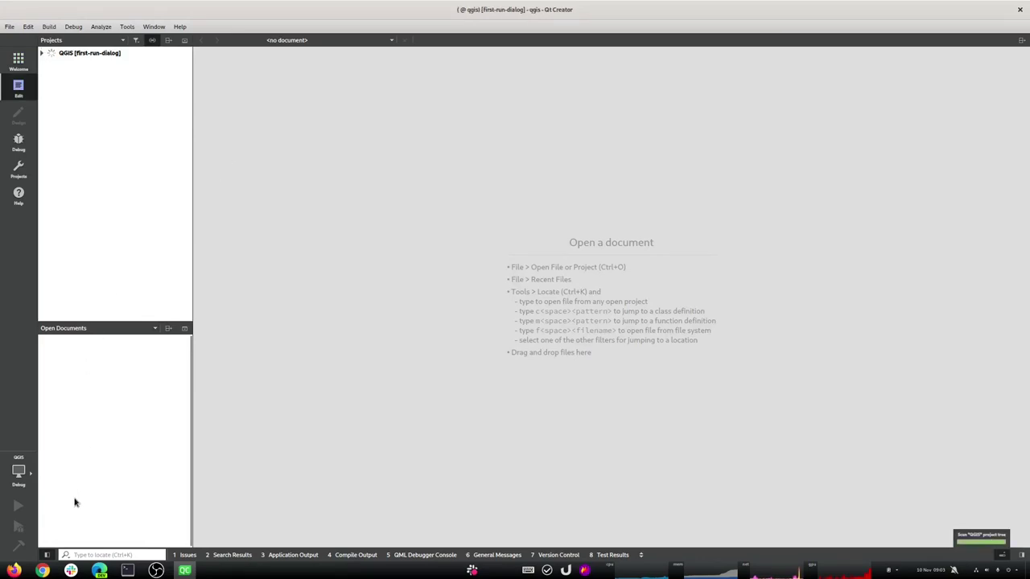
- Build and run the QGIS project, dismiss the screen-sharing notice, and return to Firefox
left_click(19, 507)
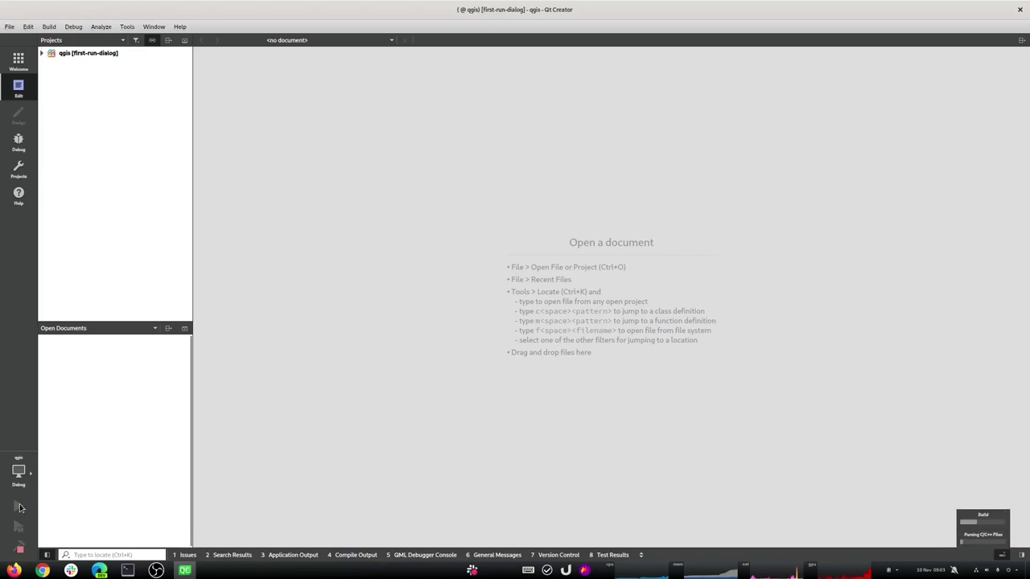
key("alt+Tab")
key("alt+Tab")
key("alt+Tab")
key("alt+Tab")
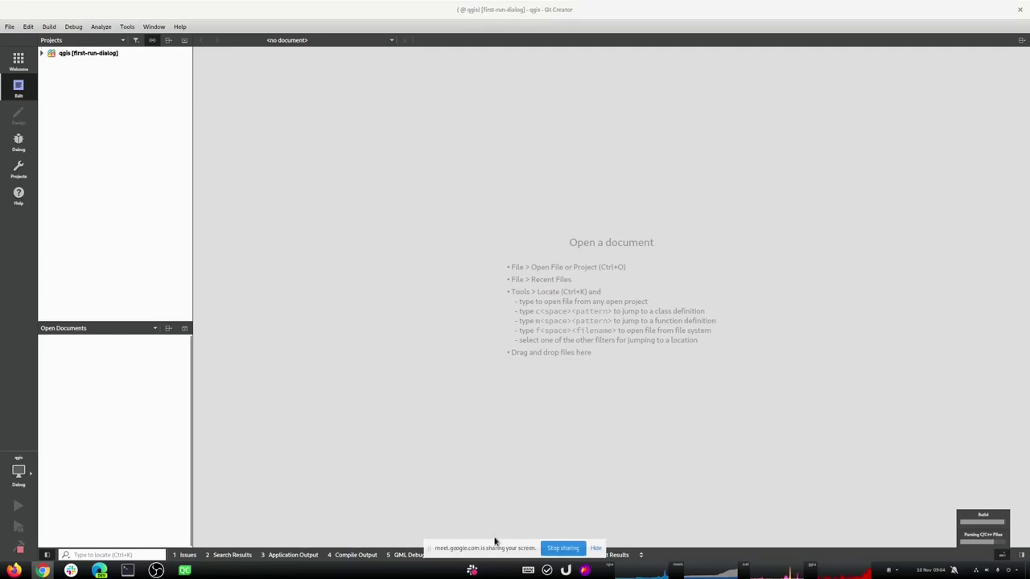
left_click(596, 549)
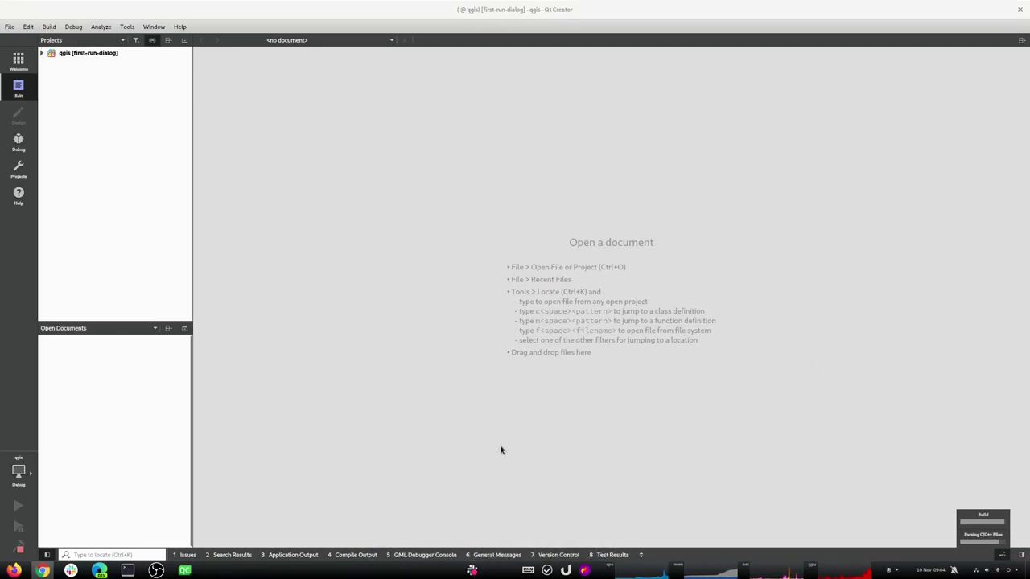
key("alt+Tab")
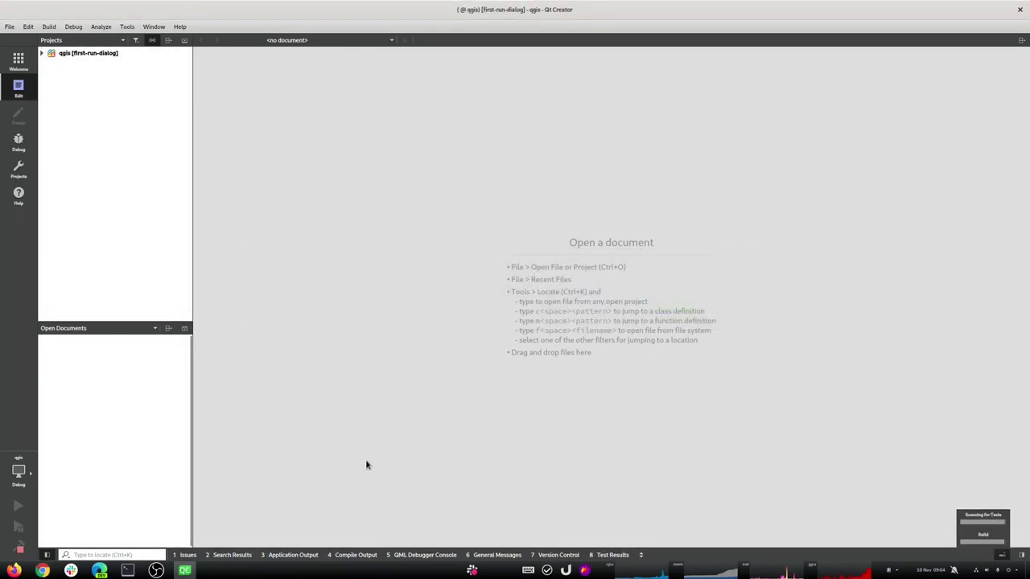
key("alt+Tab")
key("alt+Tab")
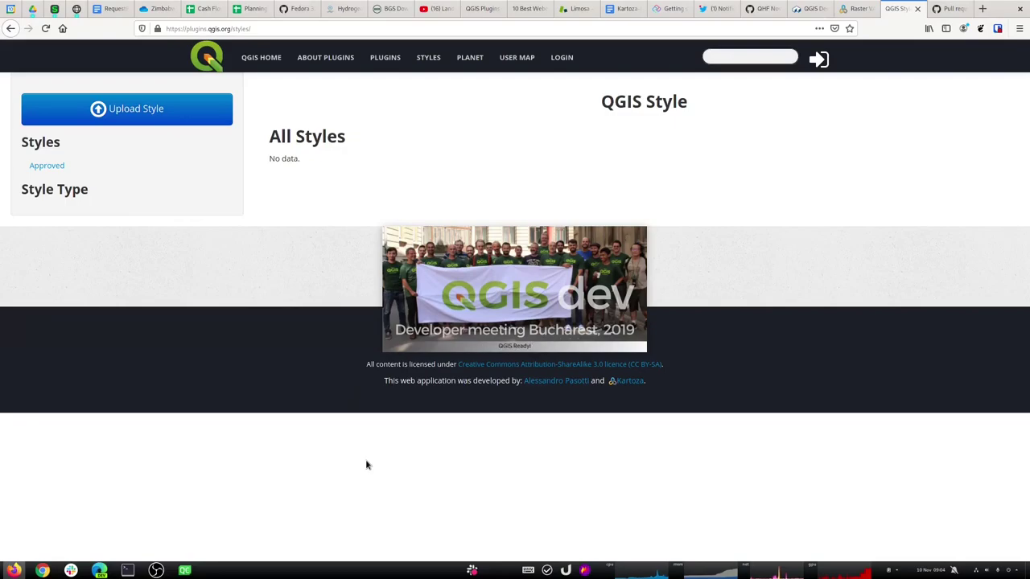
- Switch from the portal's empty Styles page to the QGIS dev build window
key("alt+Tab")
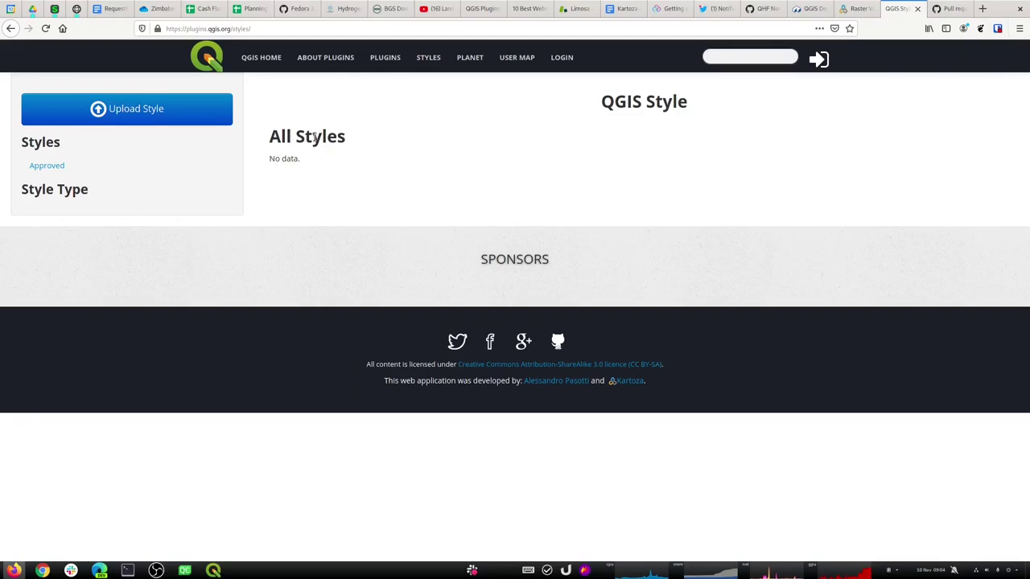
left_click(213, 570)
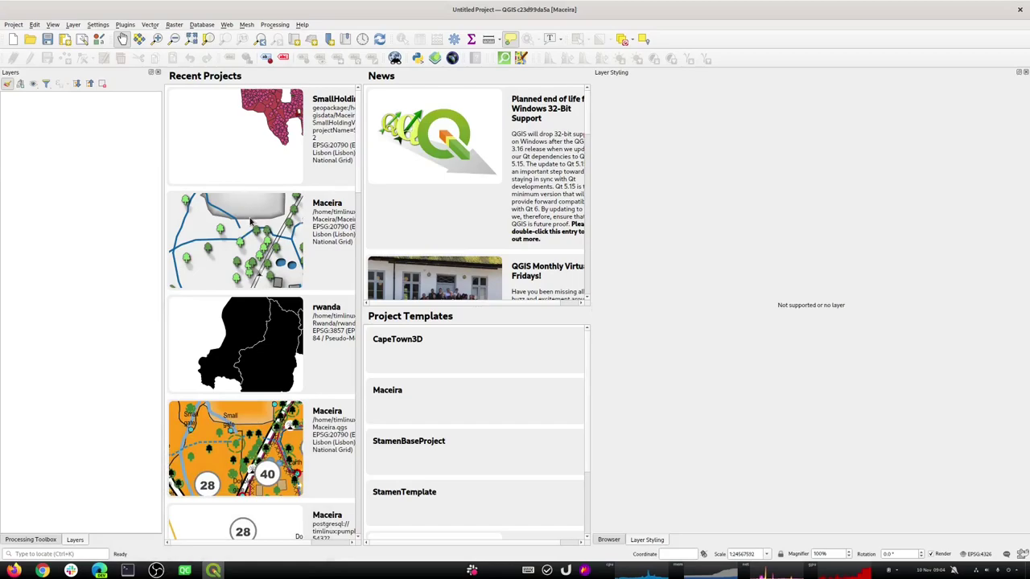
- Open SmallHoldingV2, then in Style Manager select the Elevation Ramp colour ramp for Export Item(s)
double_click(256, 135)
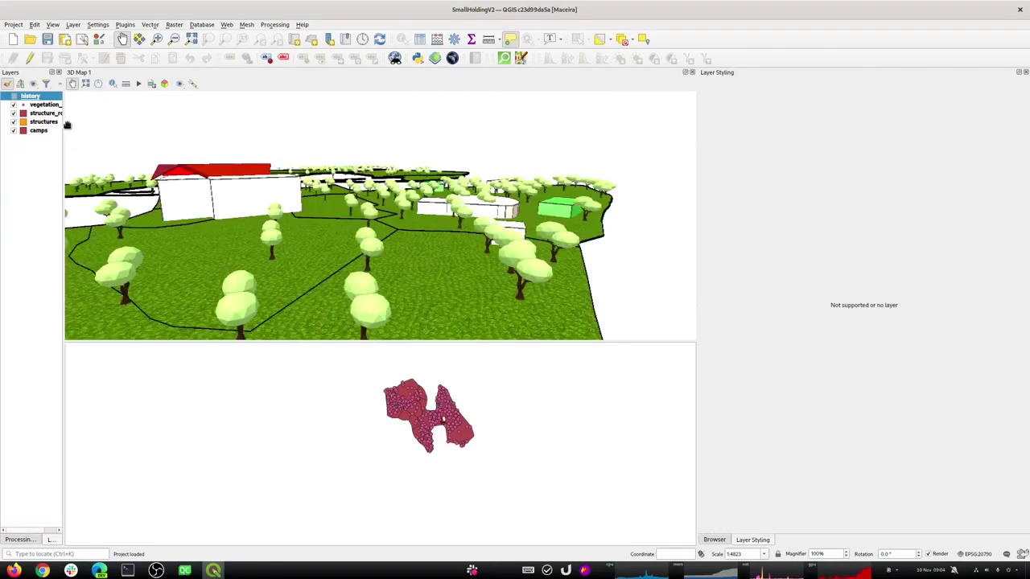
left_click_drag(62, 119, 141, 122)
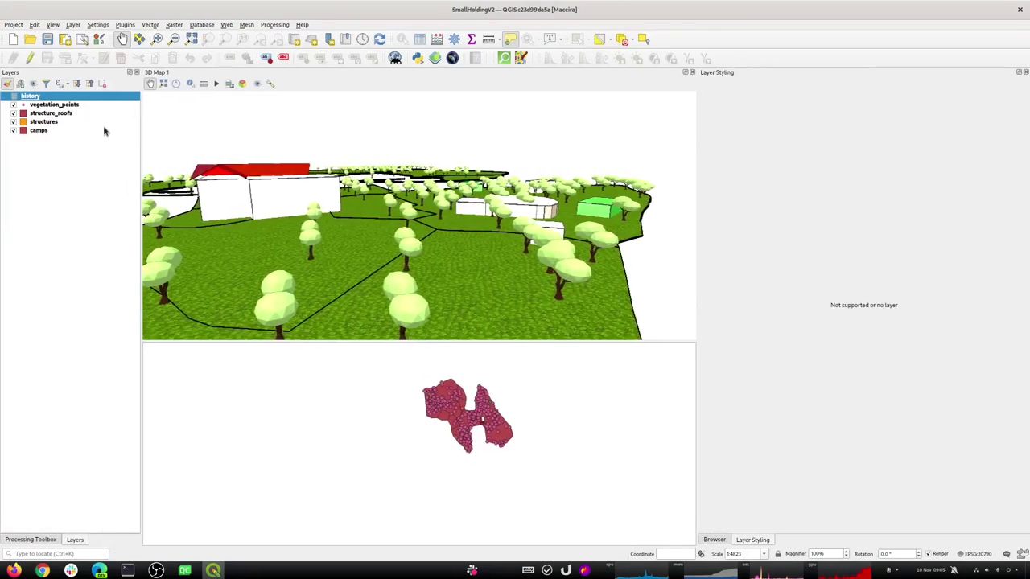
left_click(98, 24)
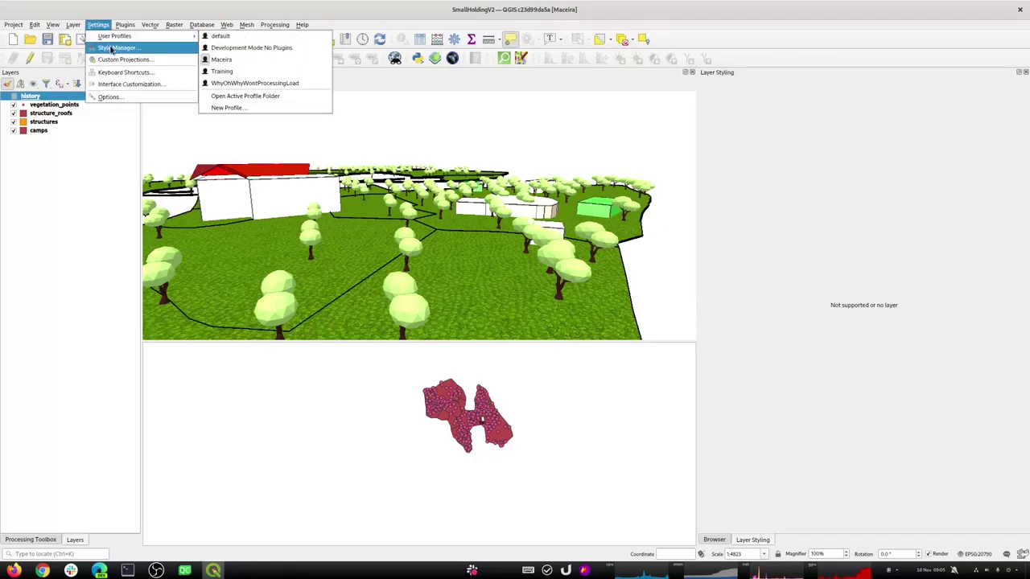
left_click(126, 50)
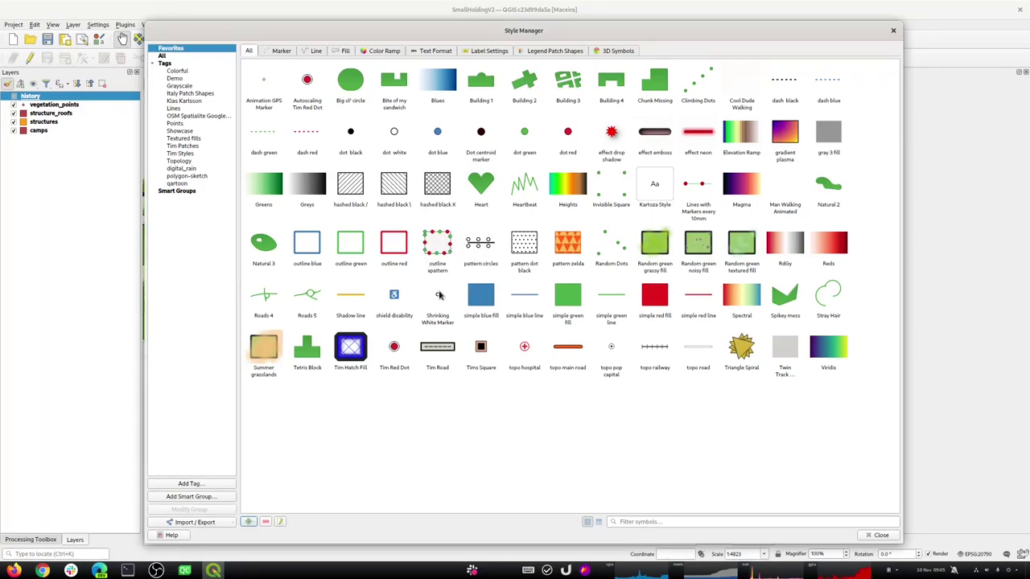
left_click(390, 53)
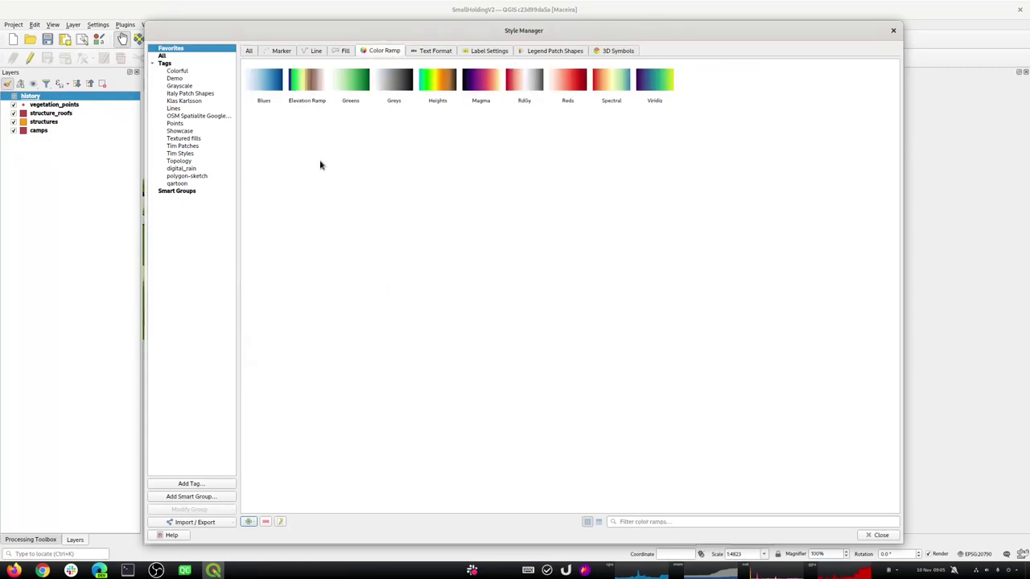
left_click(300, 81)
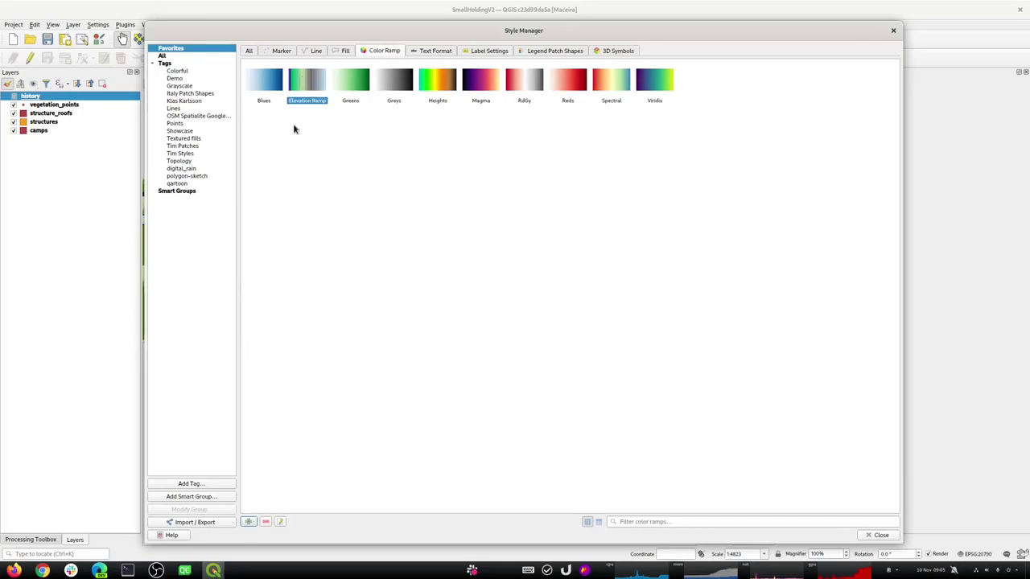
left_click(215, 523)
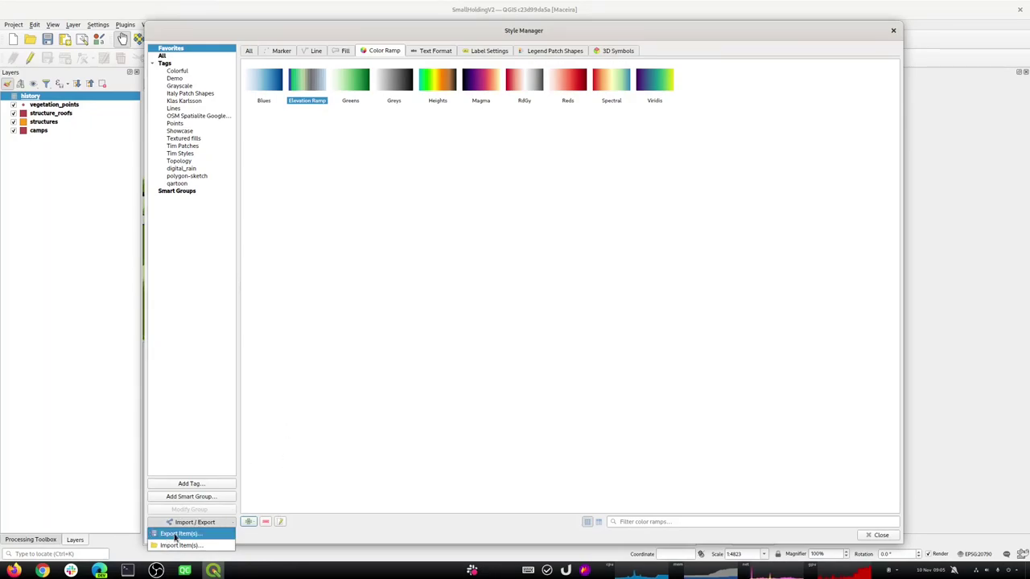
left_click(180, 534)
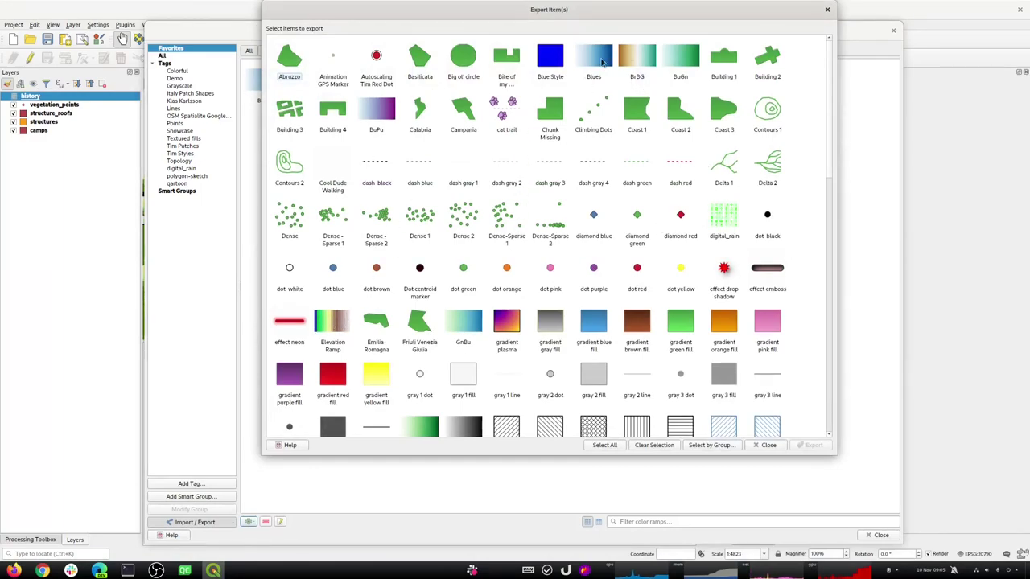
- Export Elevation Ramp to Downloads/elevation.xml, replacing the existing file
left_click(332, 330)
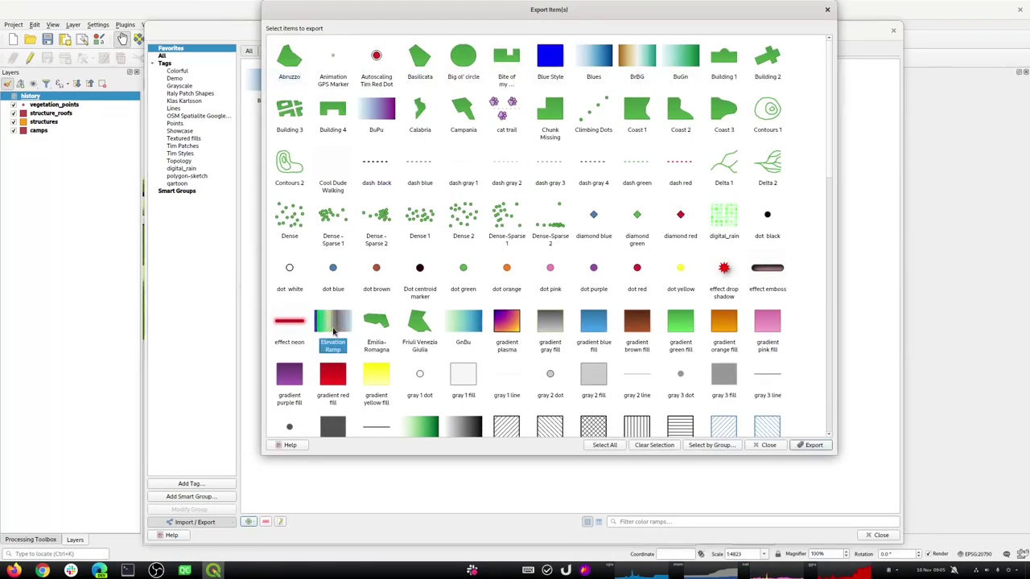
left_click(813, 445)
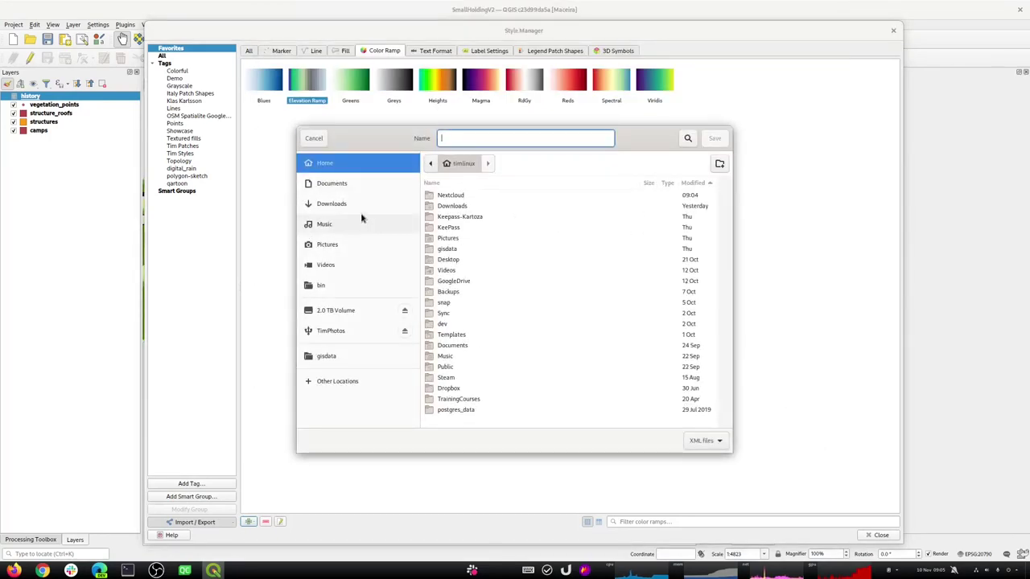
left_click(338, 203)
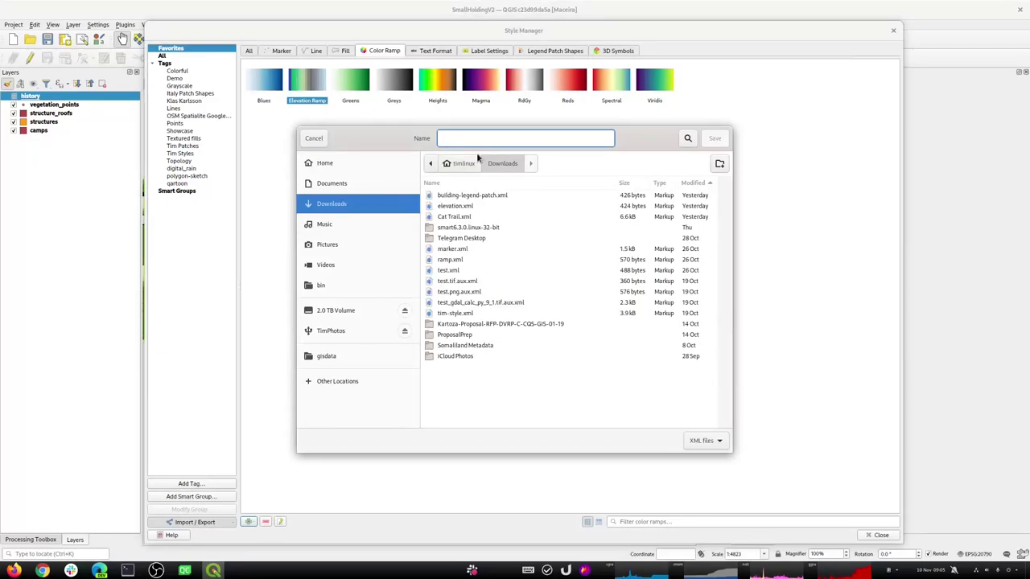
left_click(453, 205)
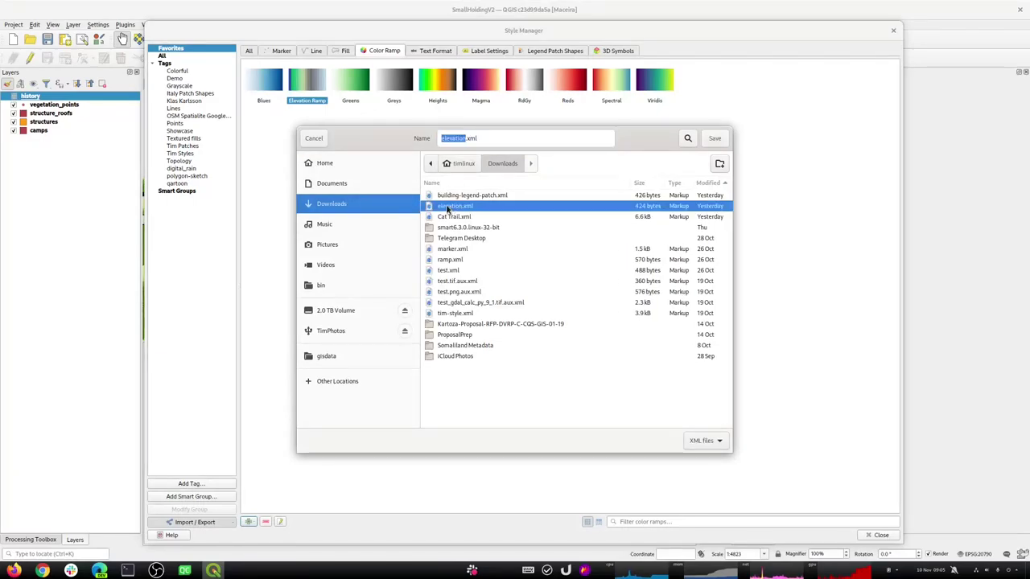
left_click(711, 140)
left_click(568, 321)
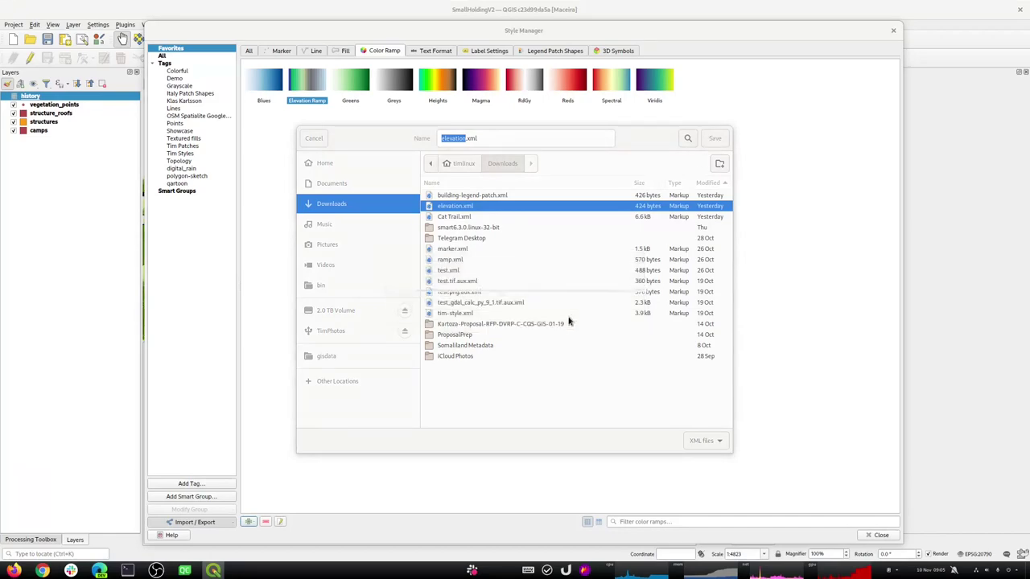
left_click(605, 207)
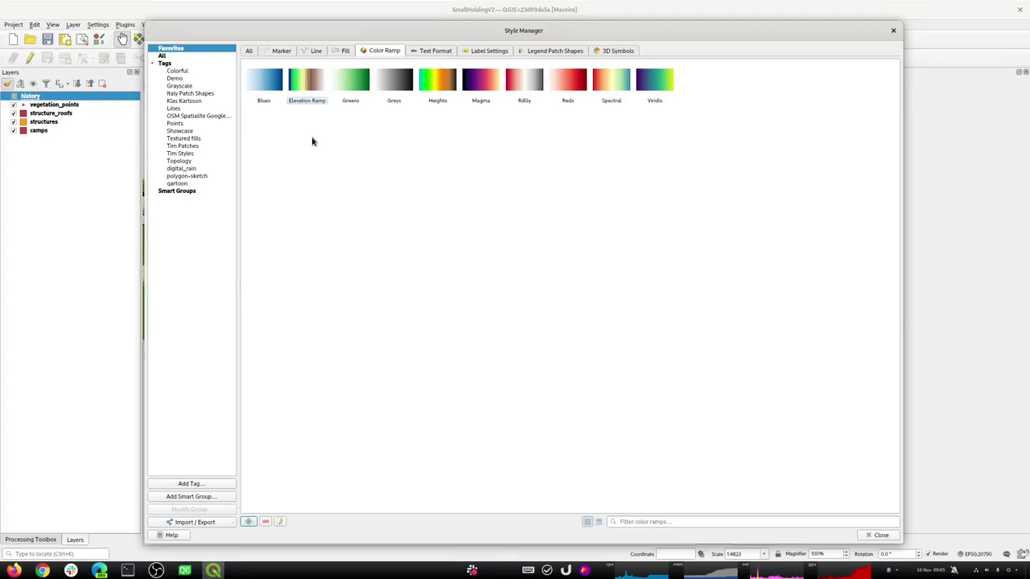
- Capture the Elevation Ramp swatch with Flameshot and save it over Downloads/elevation.png
key("Print")
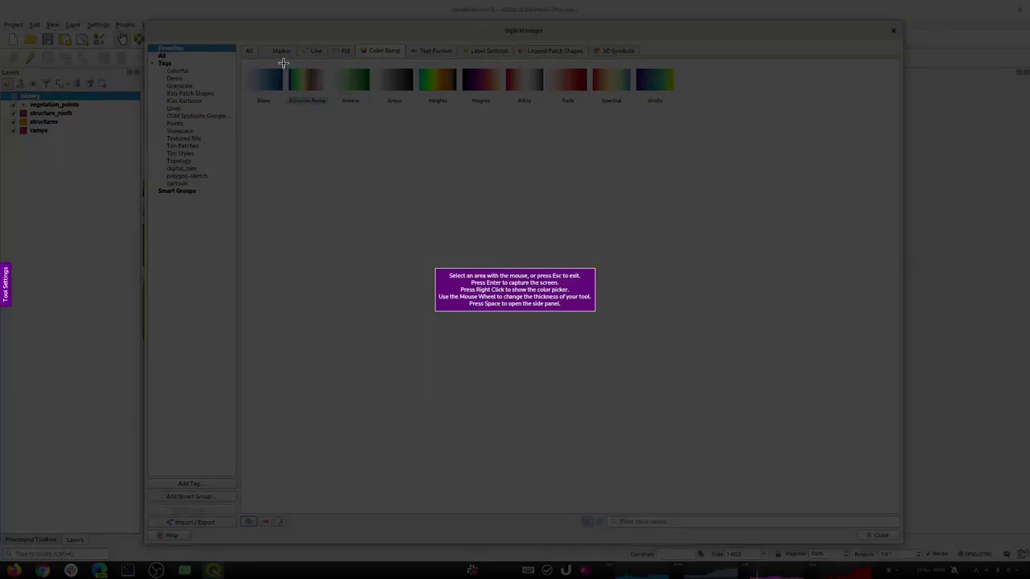
left_click_drag(283, 64, 330, 95)
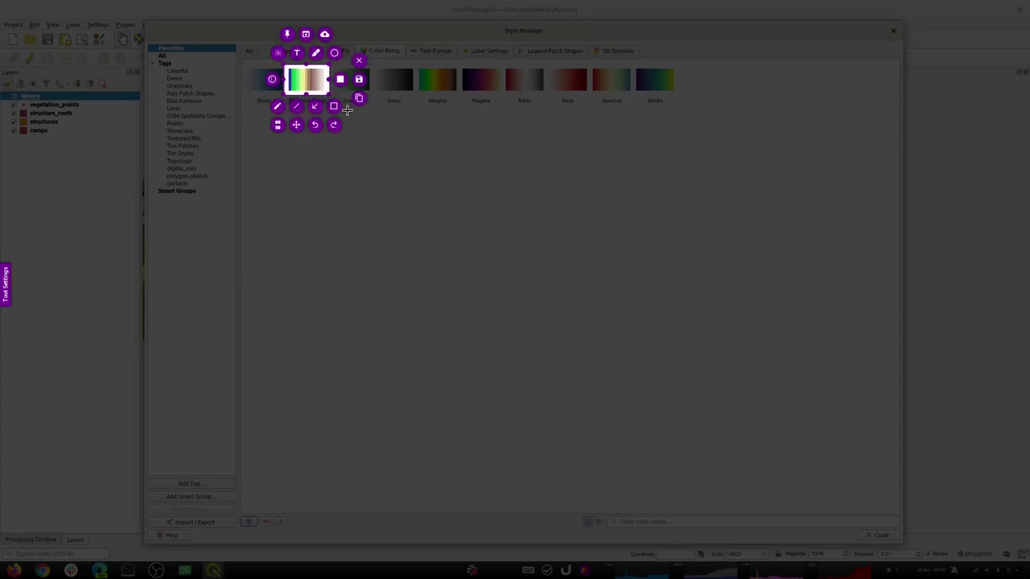
left_click(359, 80)
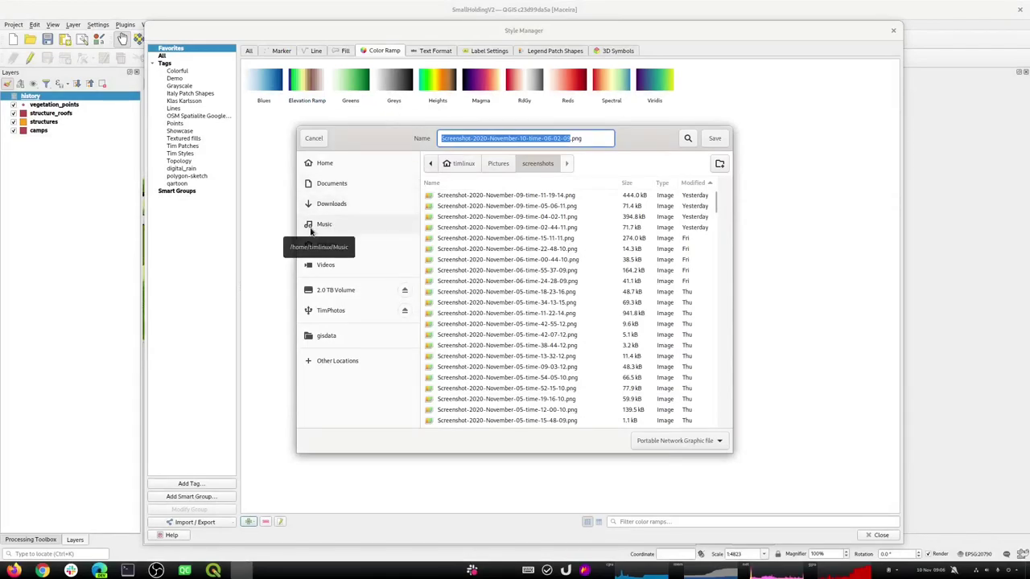
left_click(326, 204)
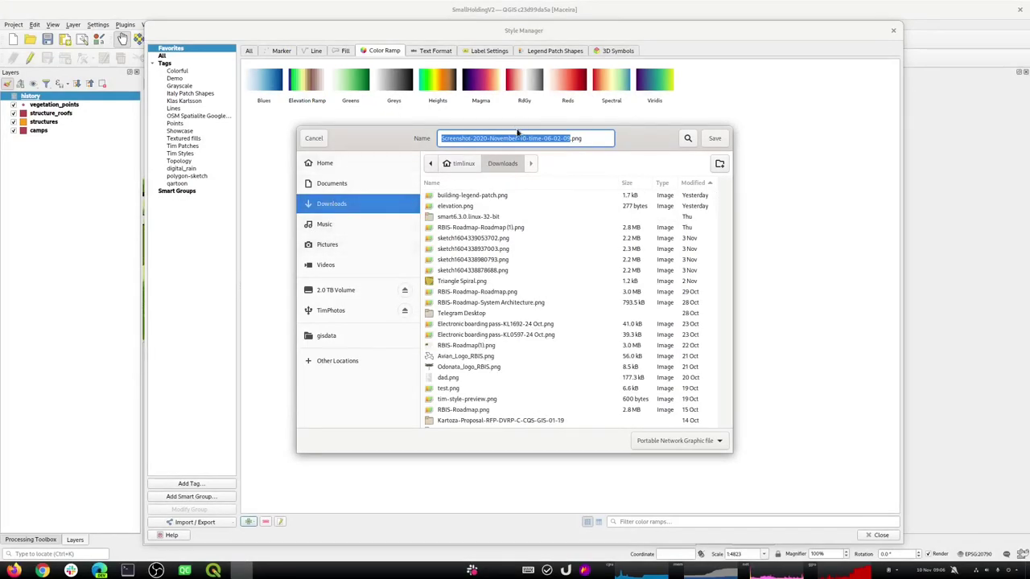
left_click(471, 206)
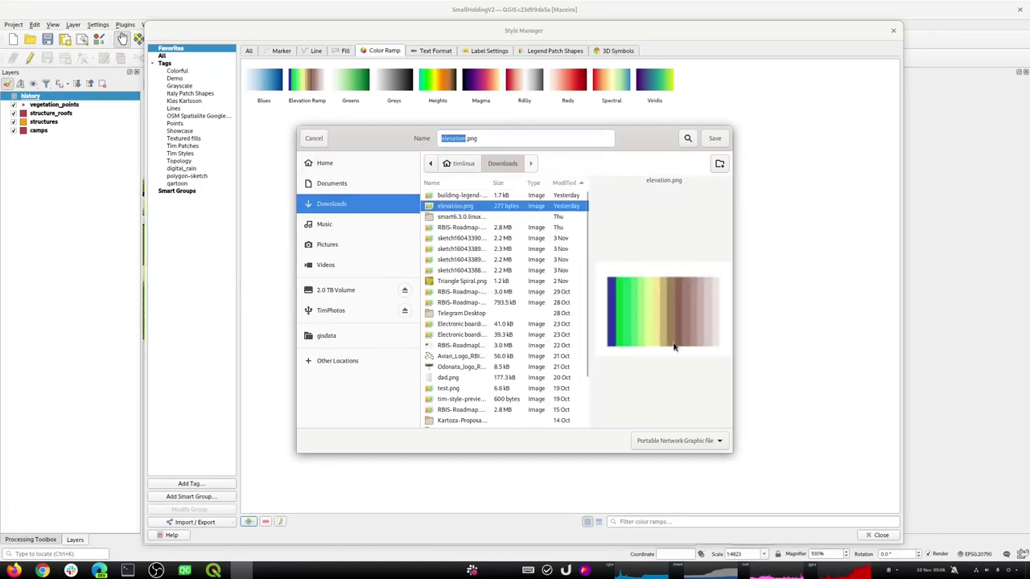
left_click(715, 142)
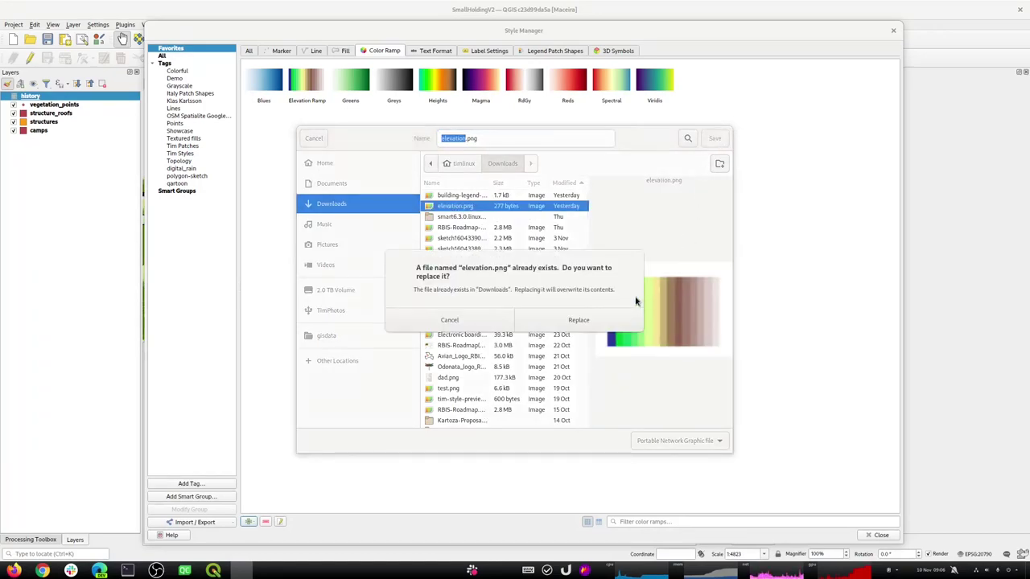
left_click(580, 320)
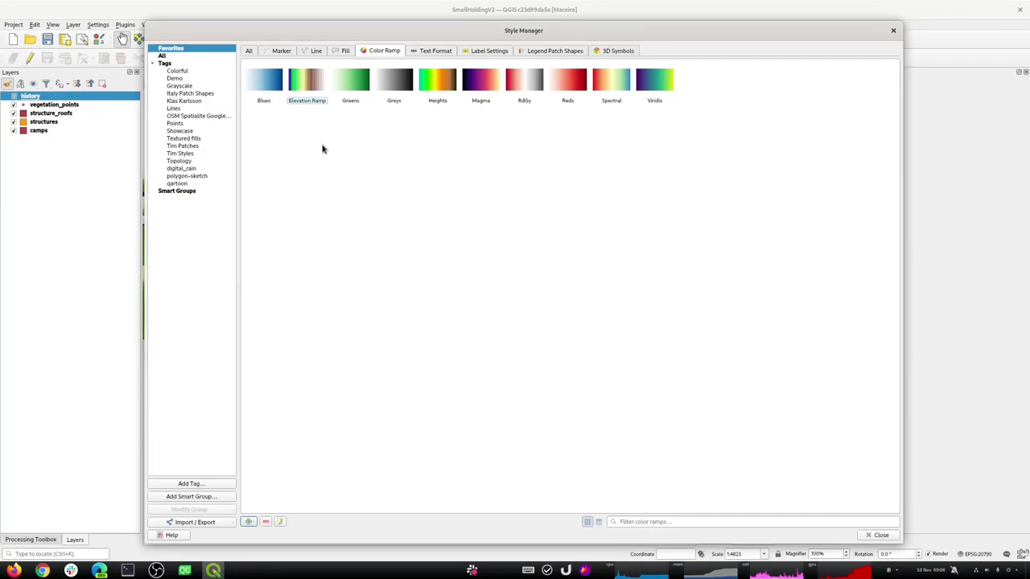
key("alt+Tab")
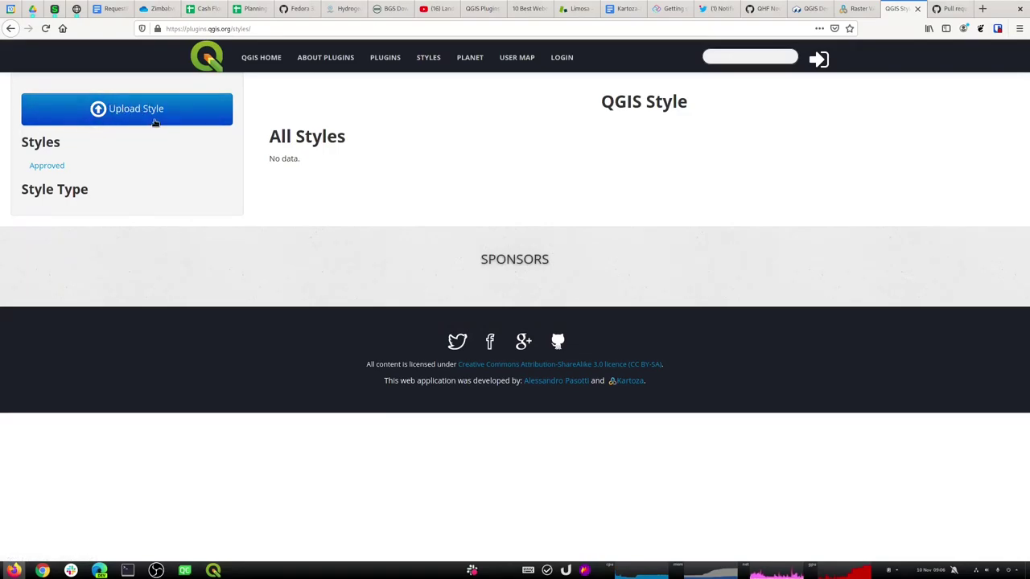
- From Upload Style, log in to the portal with the OSGeo user name and password
left_click(126, 112)
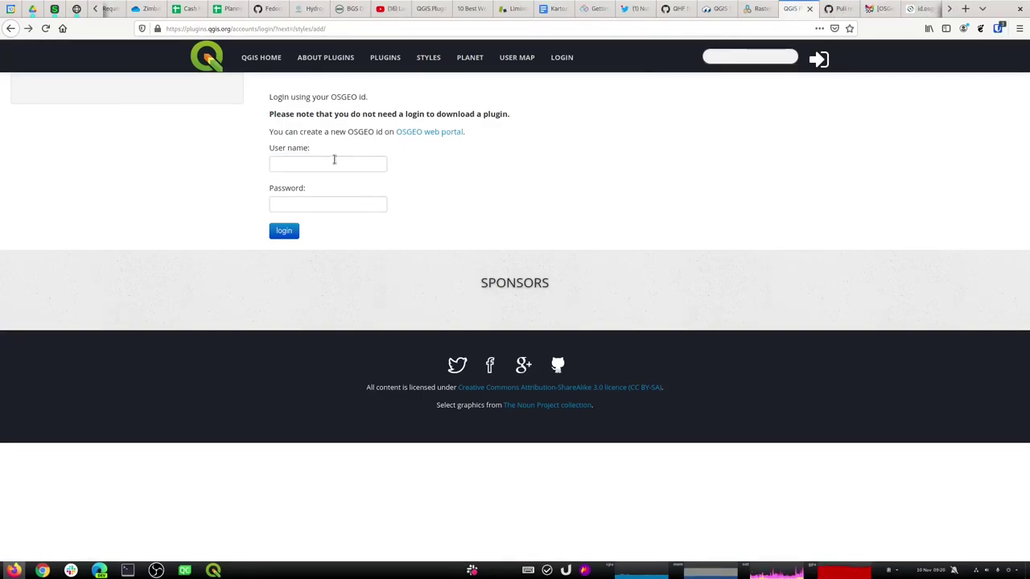
left_click(321, 164)
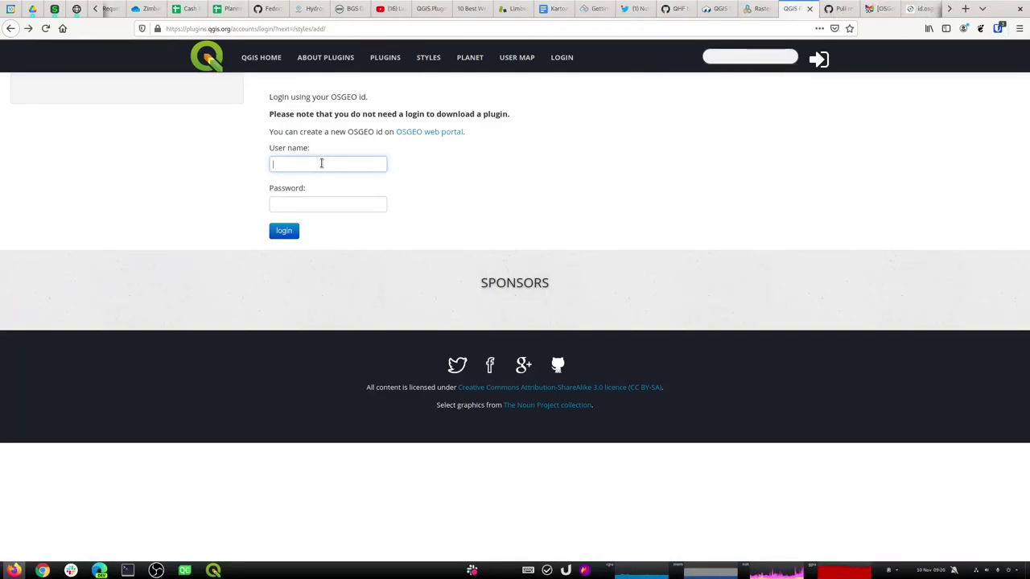
type("timlin")
key("Tab")
key("ctrl+v")
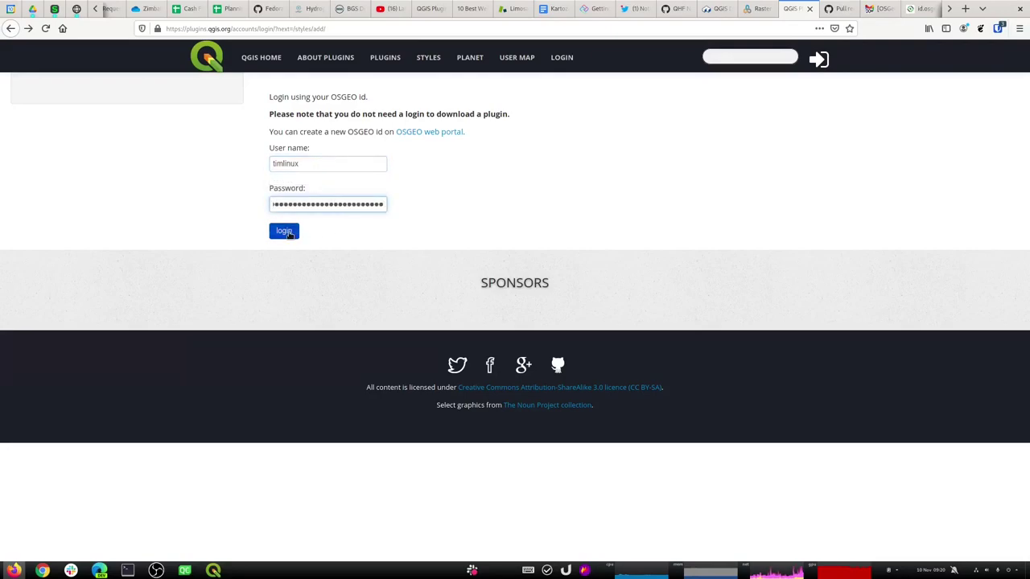
left_click(286, 231)
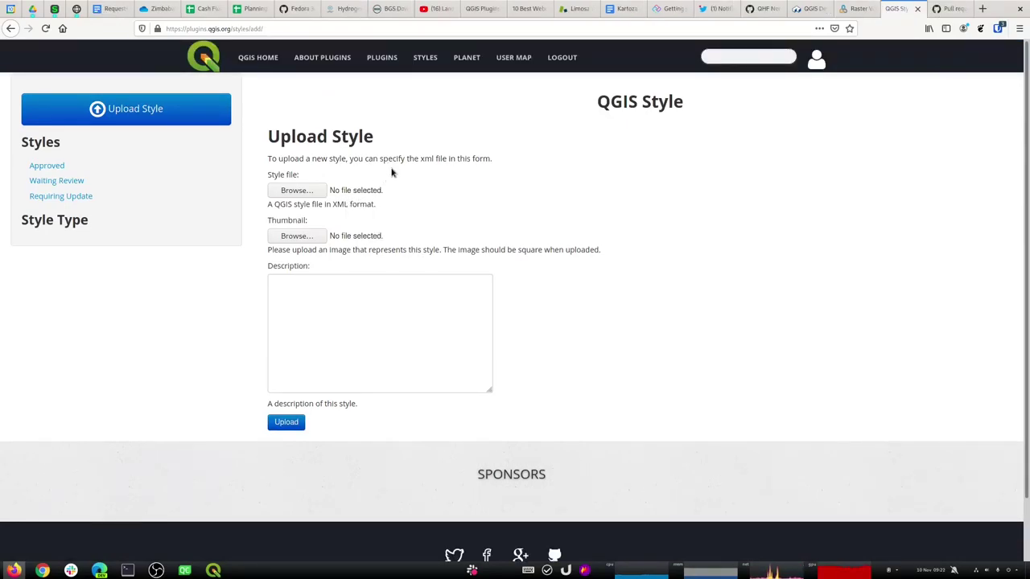
- Attach elevation.xml as the style file and elevation.png as the thumbnail
left_click(297, 191)
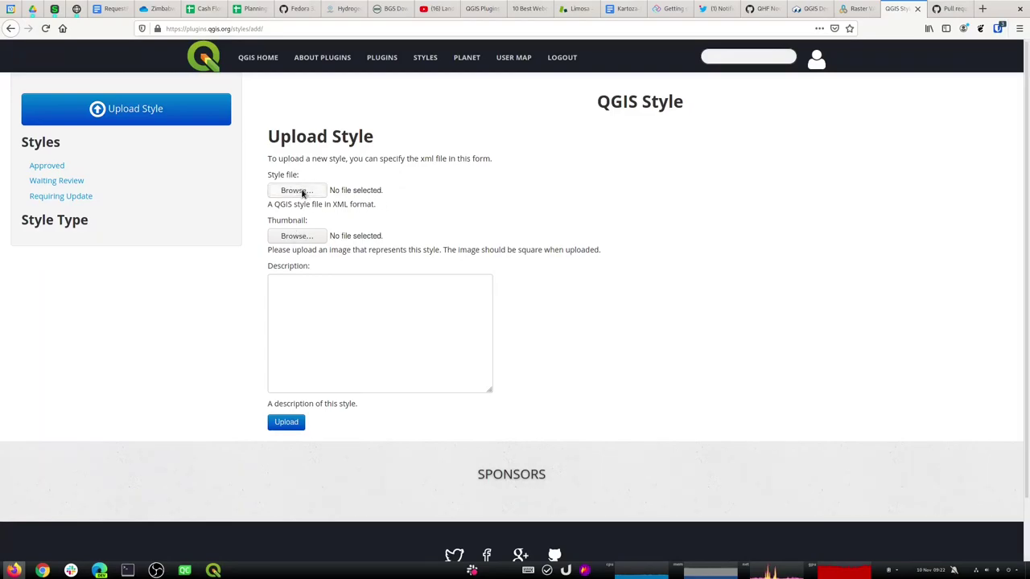
left_click(326, 213)
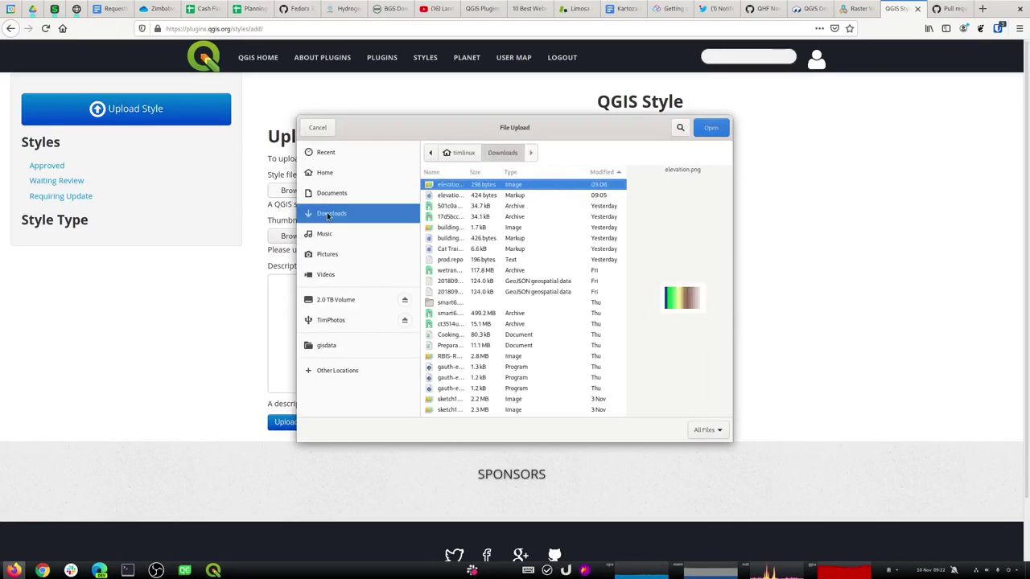
left_click(449, 197)
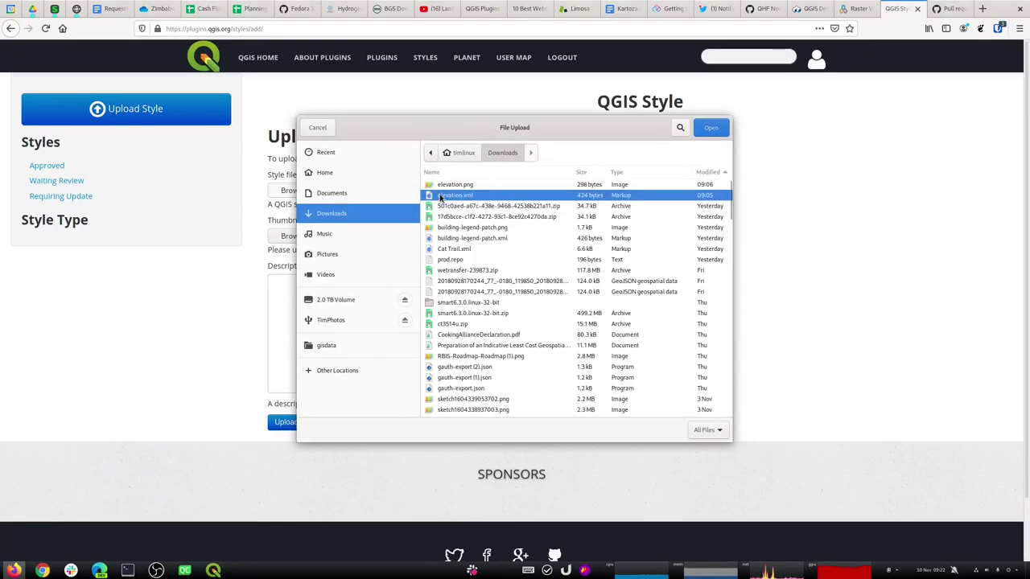
left_click(711, 130)
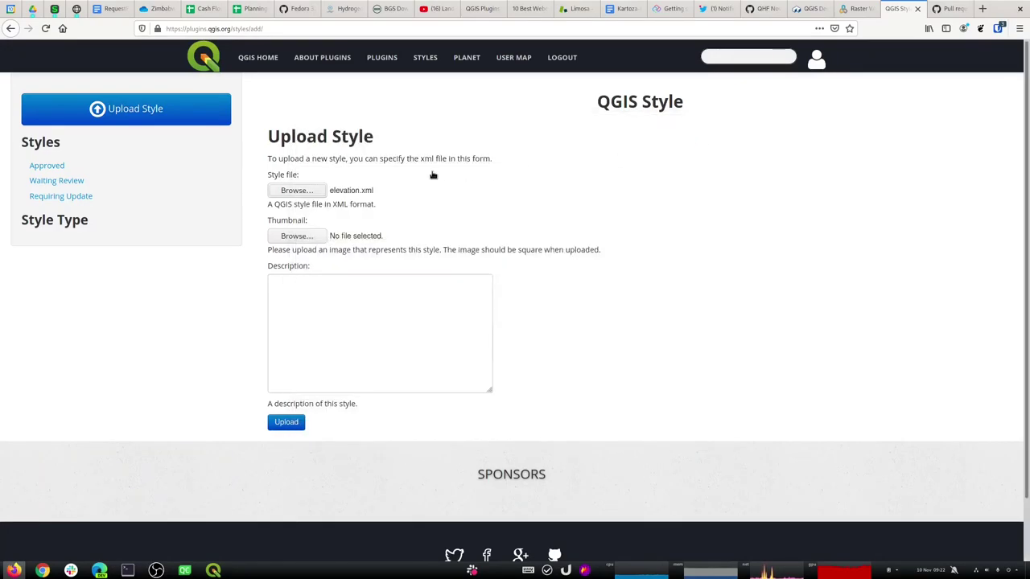
left_click(311, 237)
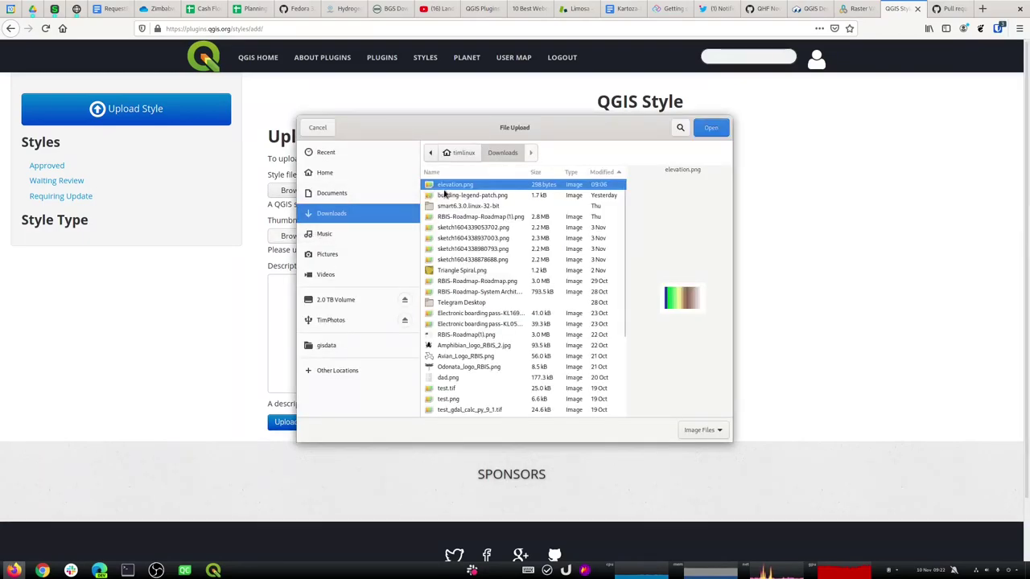
left_click(710, 129)
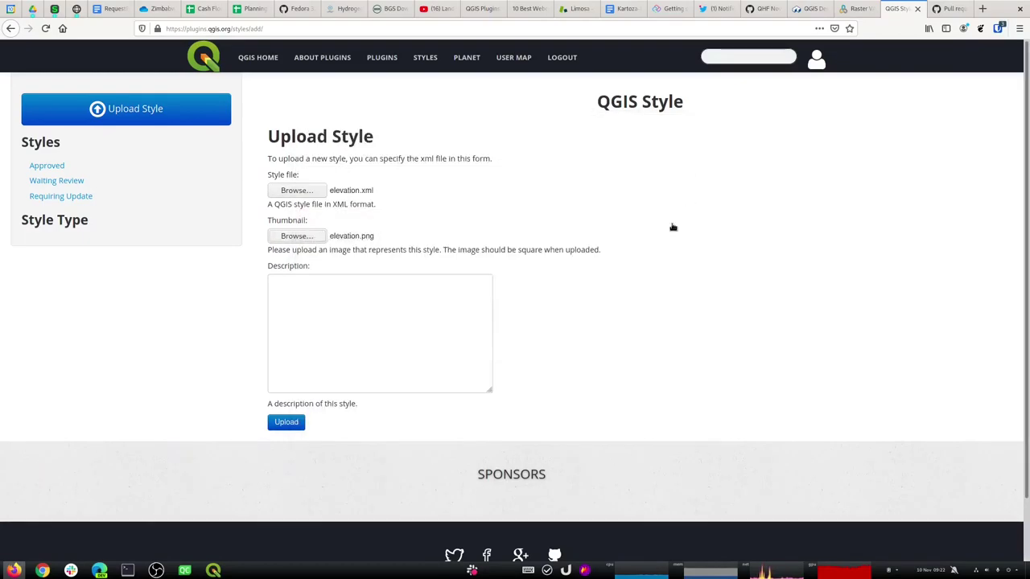
left_click(386, 316)
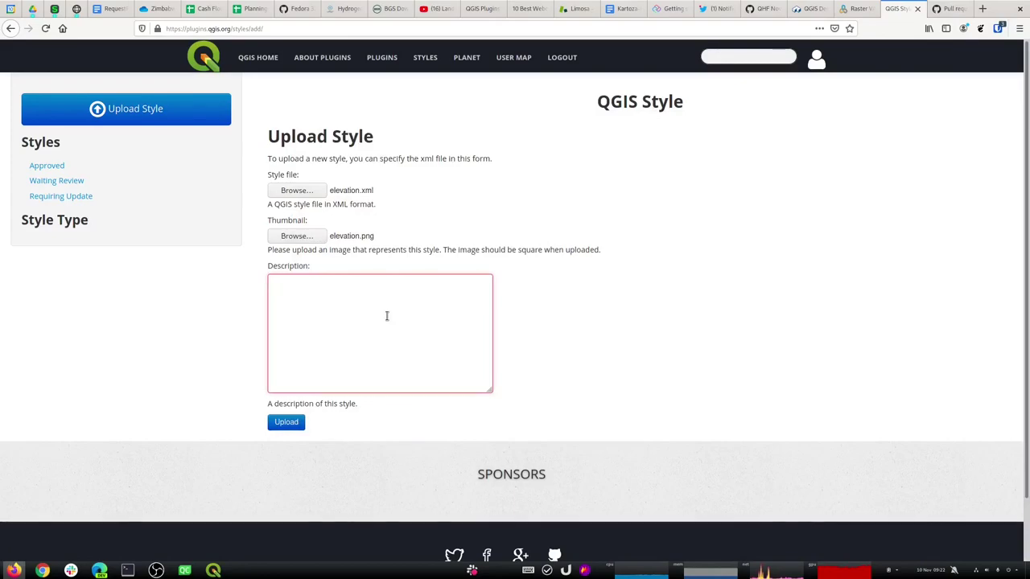
- Back in QGIS, reselect the Elevation Ramp colour ramp in Style Manager
left_click(222, 572)
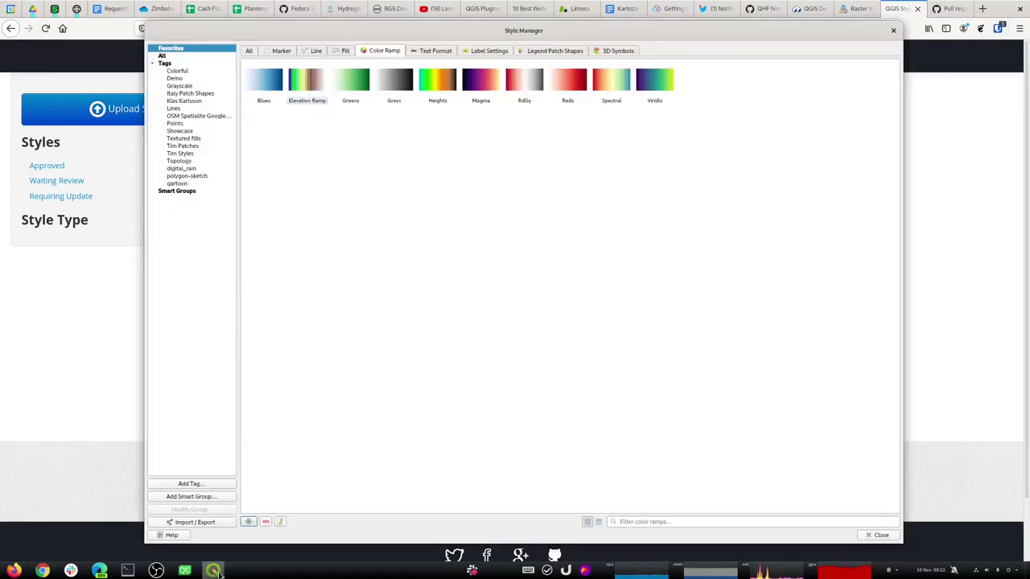
left_click(305, 79)
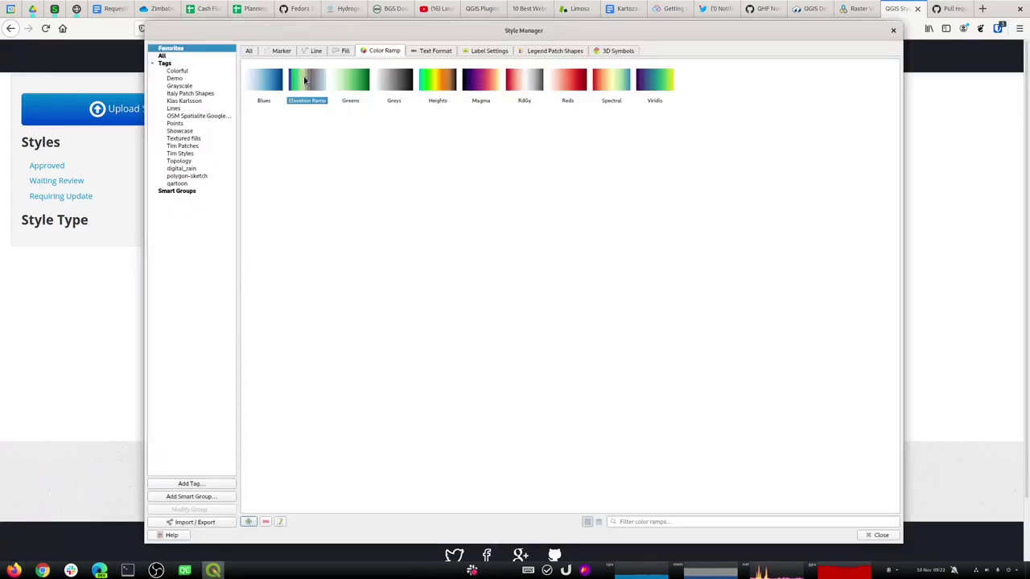
key("alt+Tab")
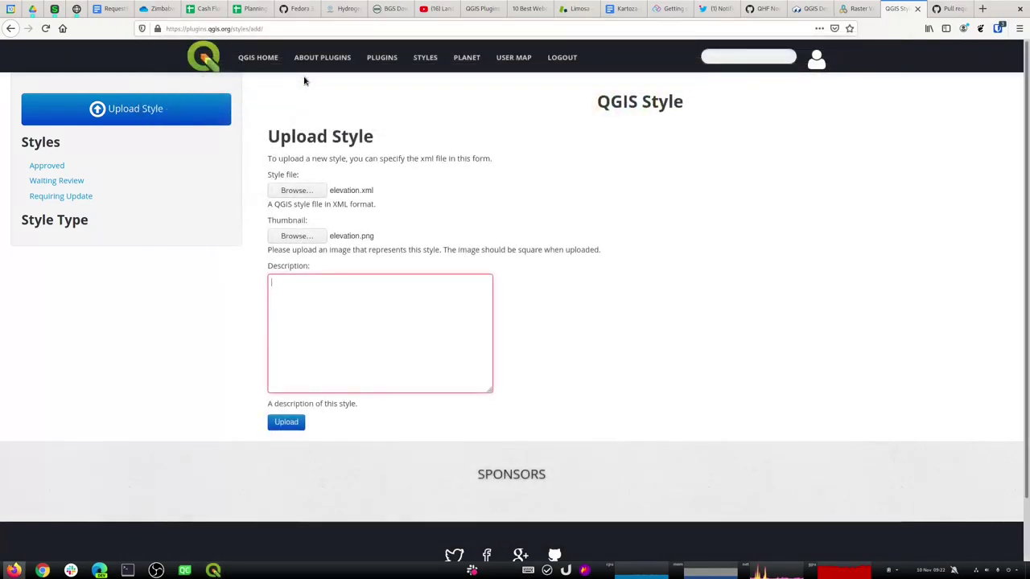
key("alt+Tab")
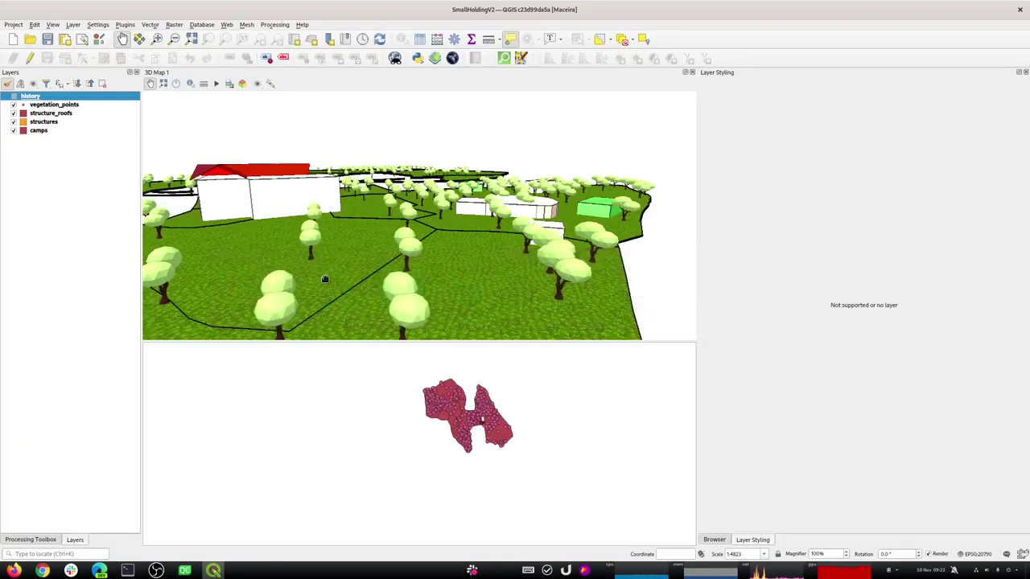
- Switch the camps layer's symbology to Graduated
double_click(38, 134)
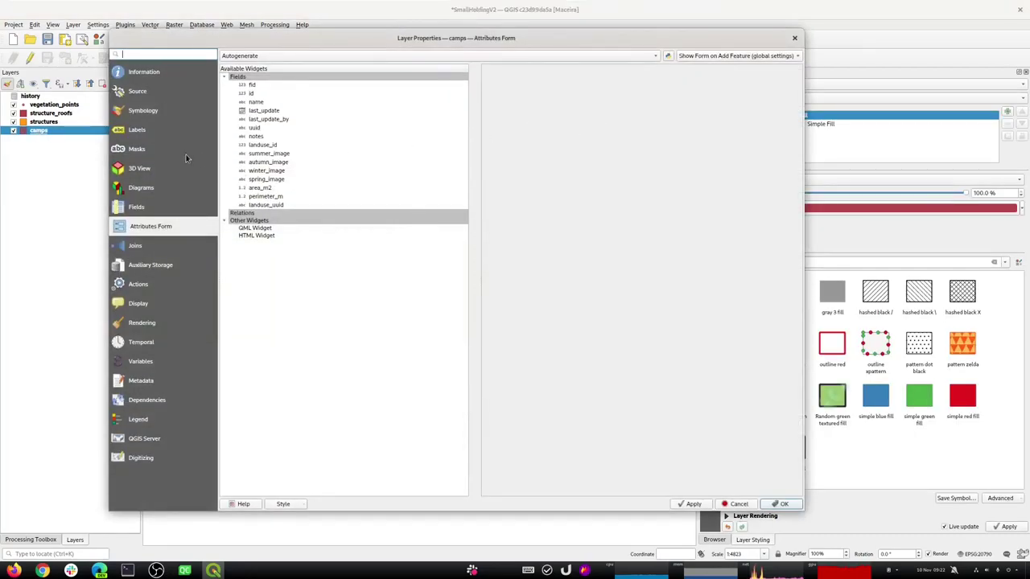
left_click(140, 110)
left_click(279, 58)
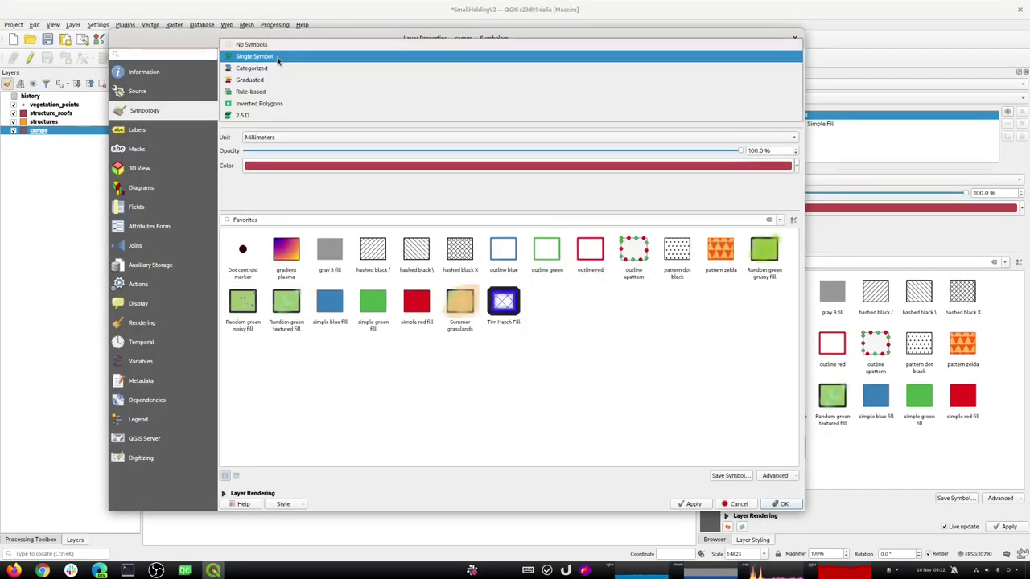
left_click(257, 79)
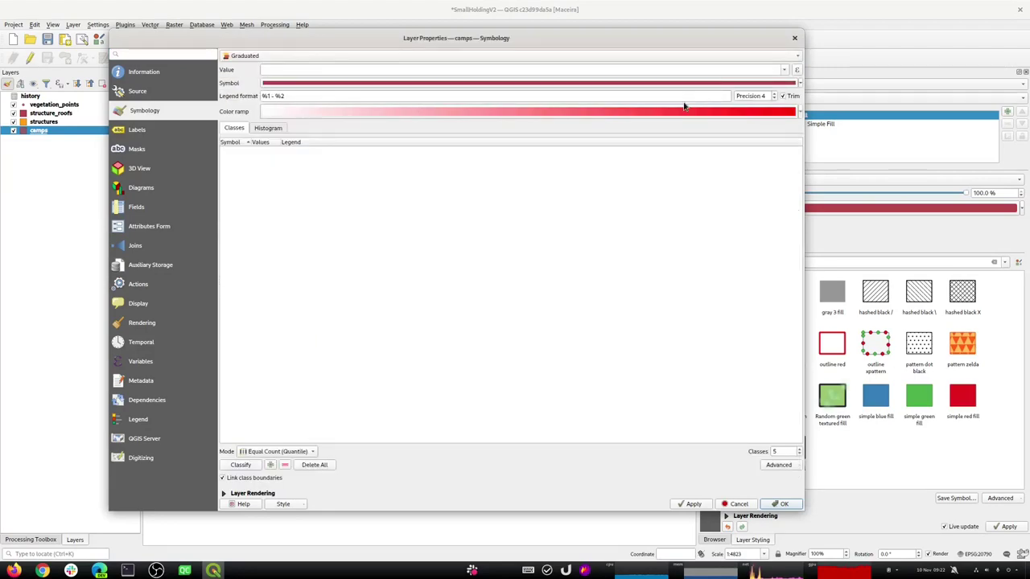
- Create a new colour ramp of type Catalog: cpt-city
left_click(798, 111)
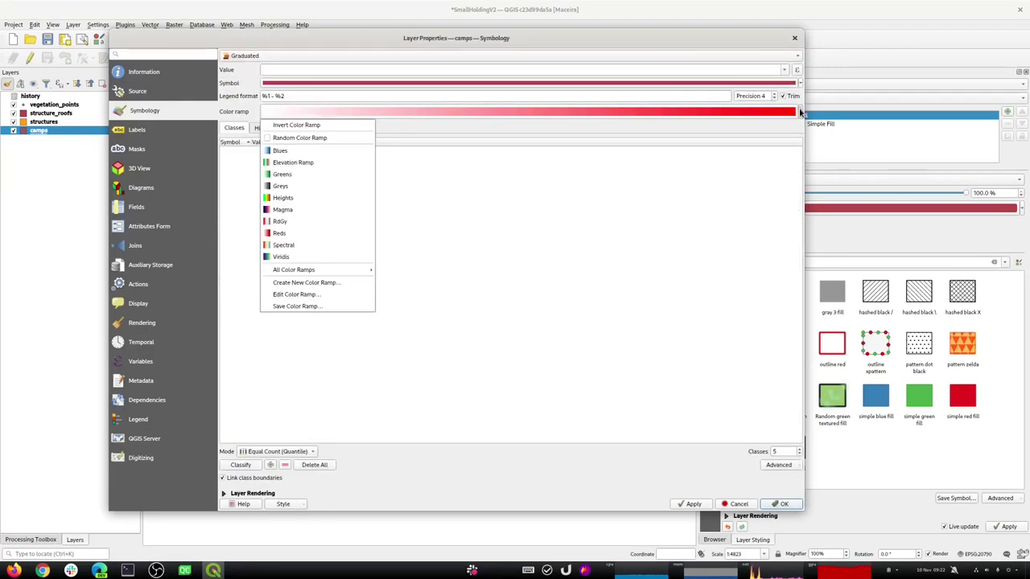
left_click(300, 294)
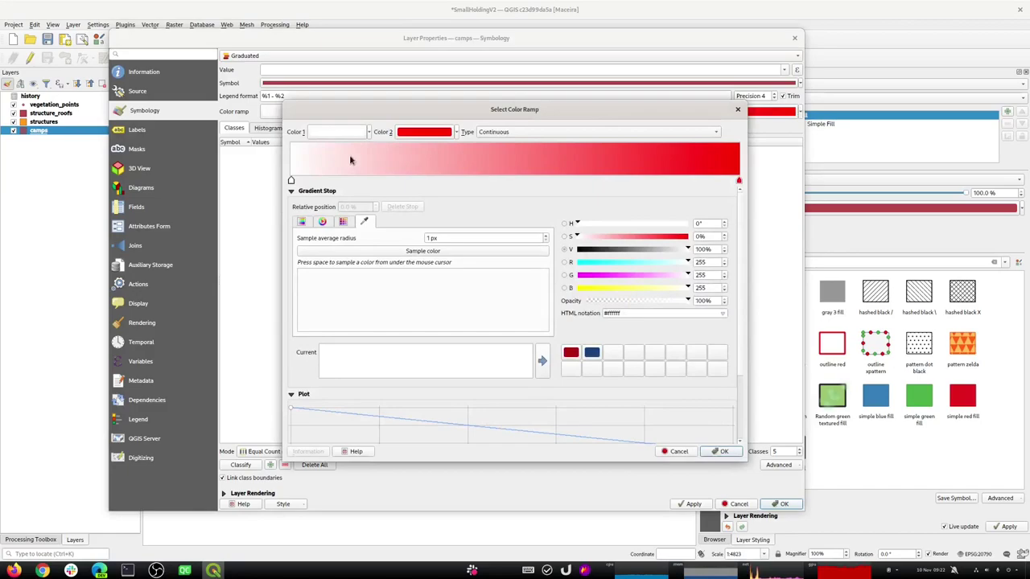
key("Escape")
left_click(800, 111)
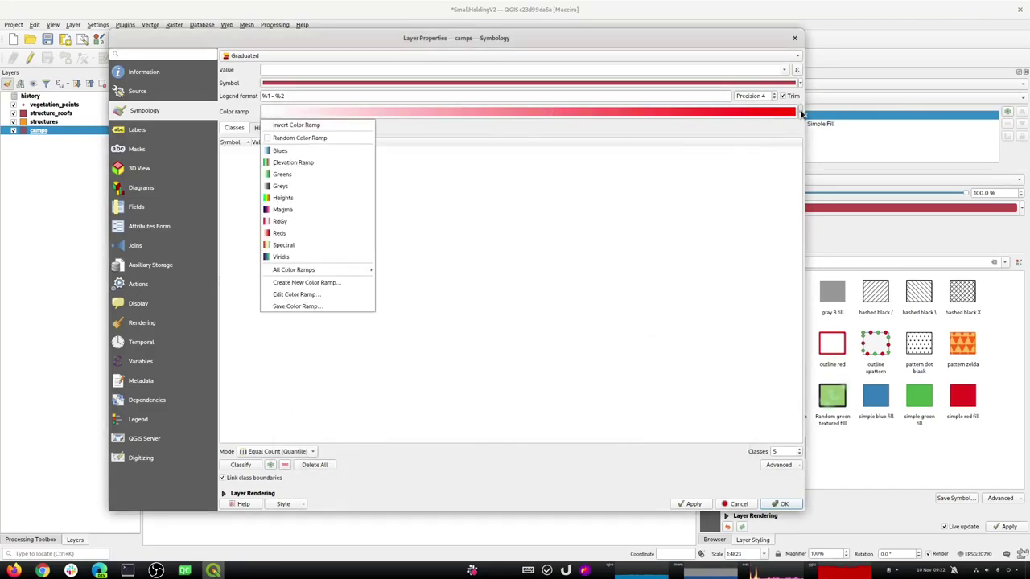
left_click(302, 283)
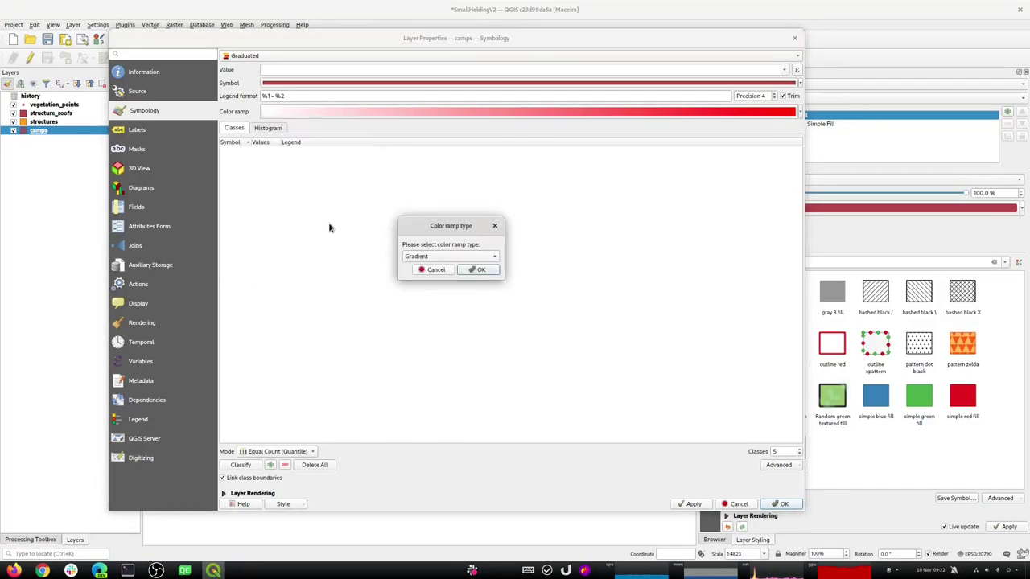
left_click(480, 263)
left_click(444, 292)
left_click(479, 272)
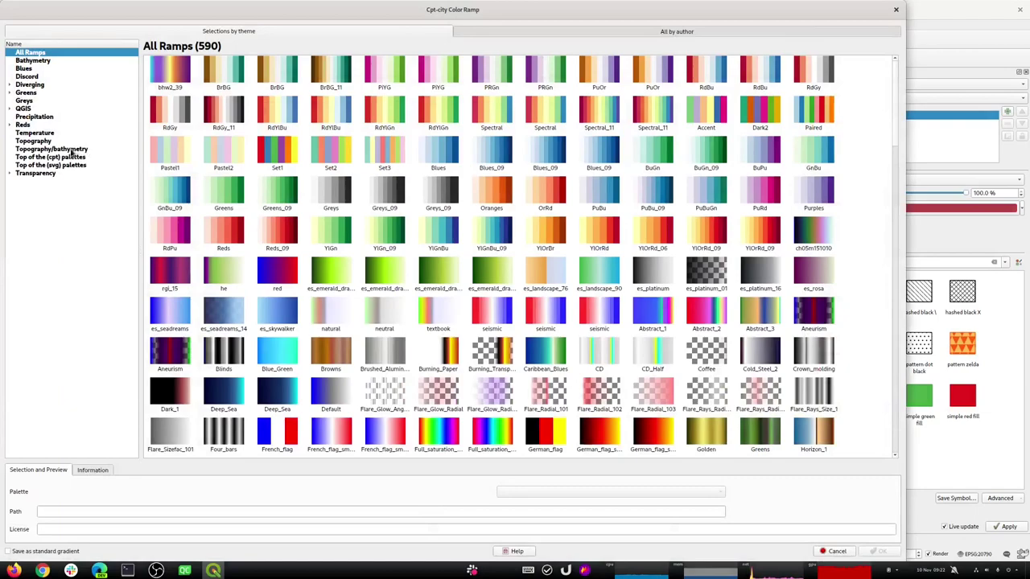
- Compare the cpt-city Topography and Topography/bathymetry themes, ending on the 17 Topography/bathymetry palettes
left_click(59, 151)
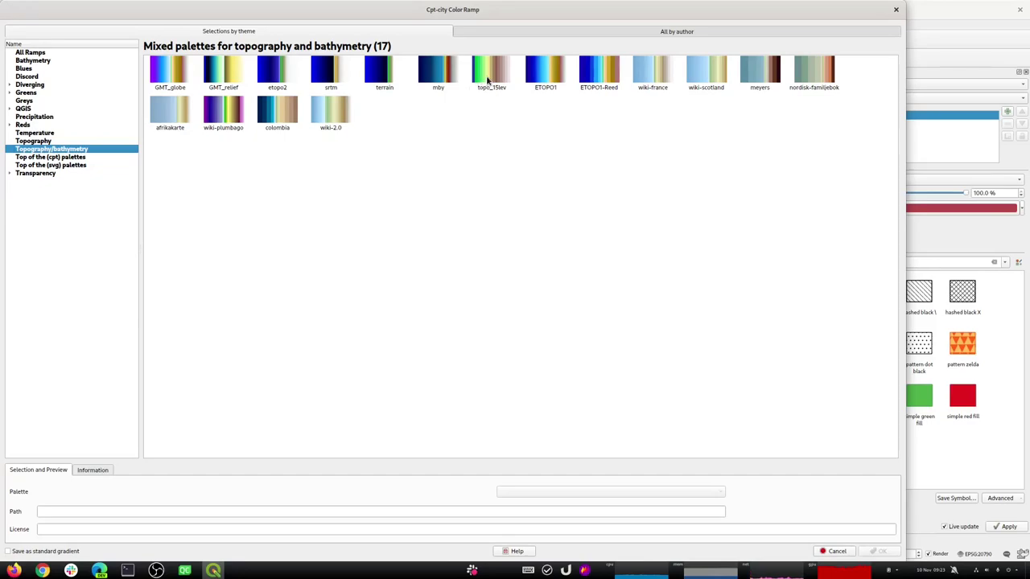
key("alt+Tab")
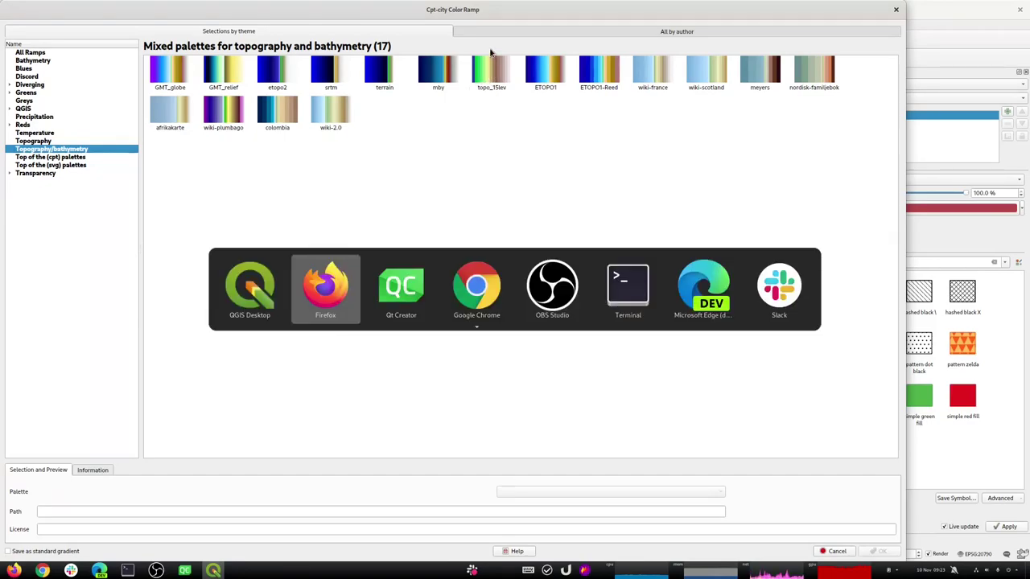
key("alt+Tab")
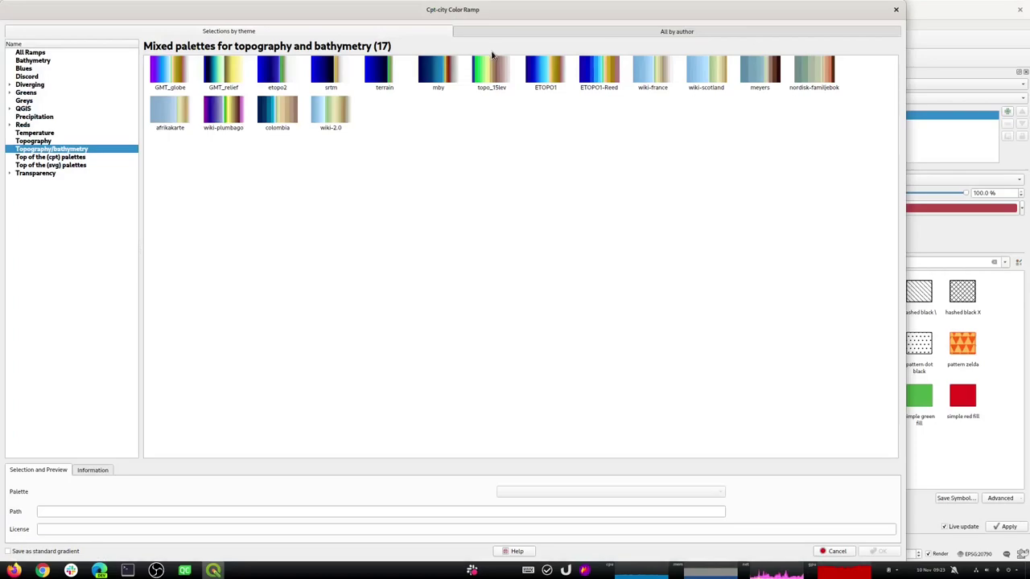
left_click(57, 141)
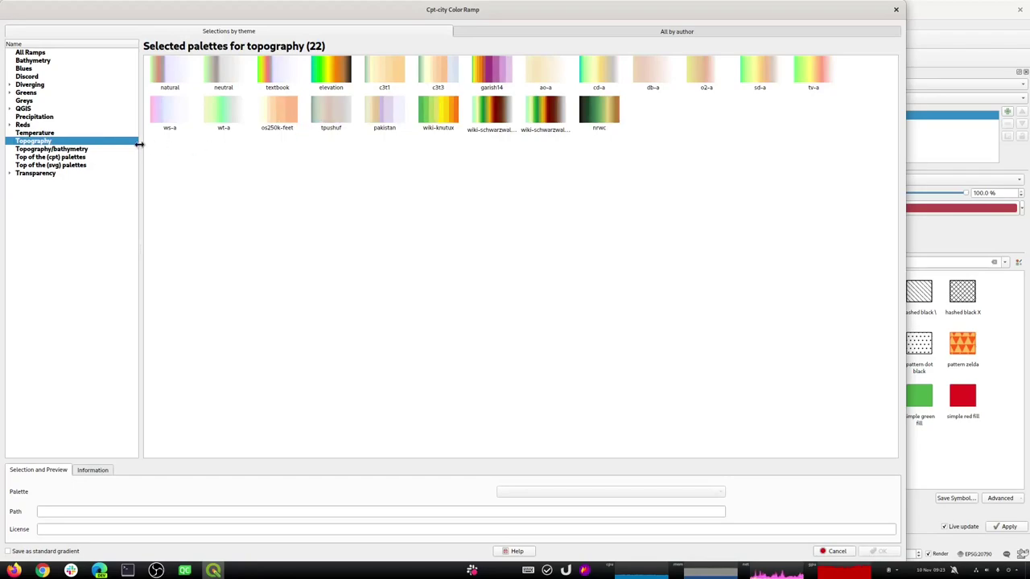
left_click(63, 153)
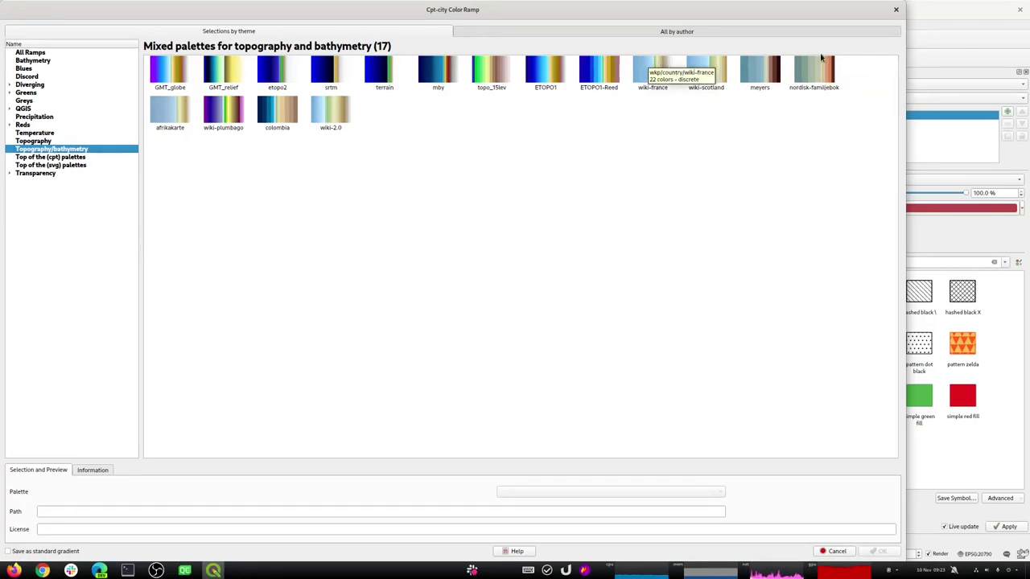
key("alt+Tab")
key("alt+Tab")
key("alt+Tab")
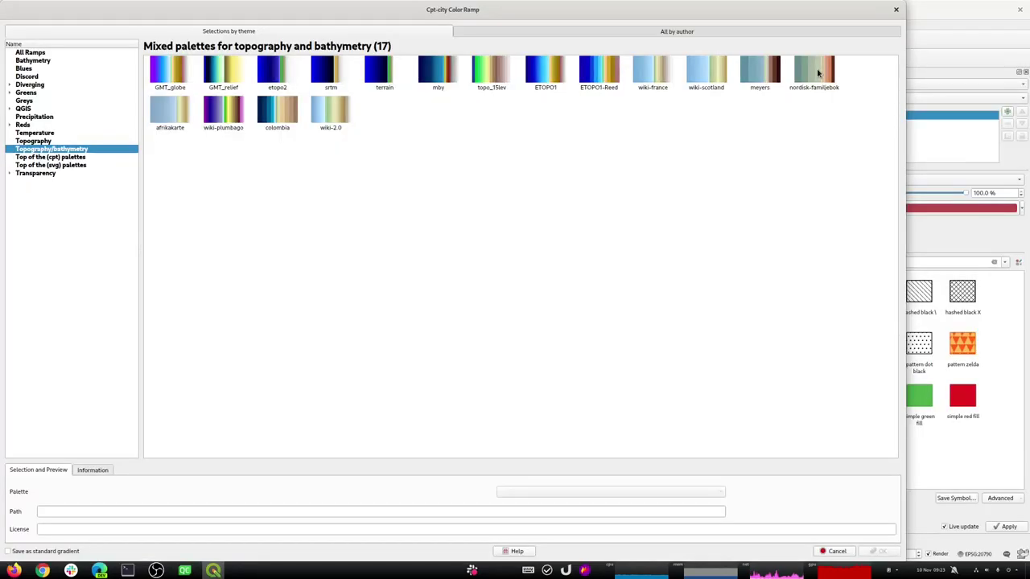
key("super")
- Launch Files, preview elevation.png in Downloads, then close the file manager
type("file")
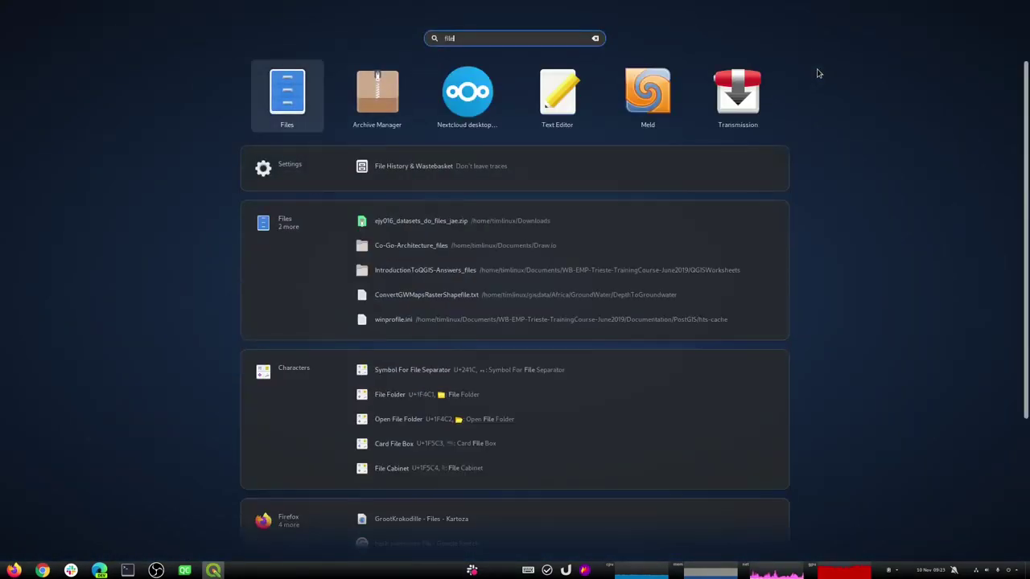
key("Return")
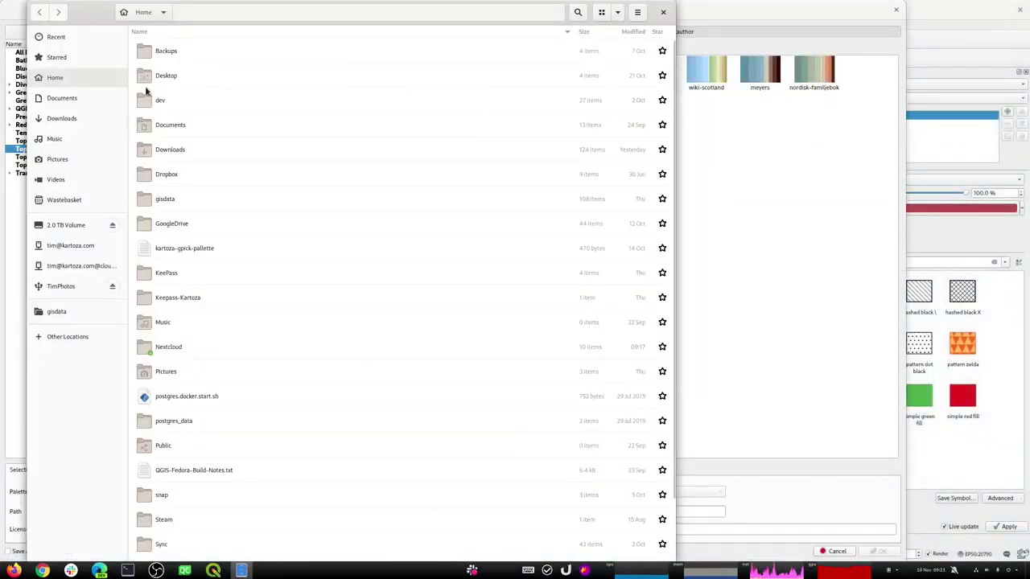
left_click(73, 99)
left_click(66, 118)
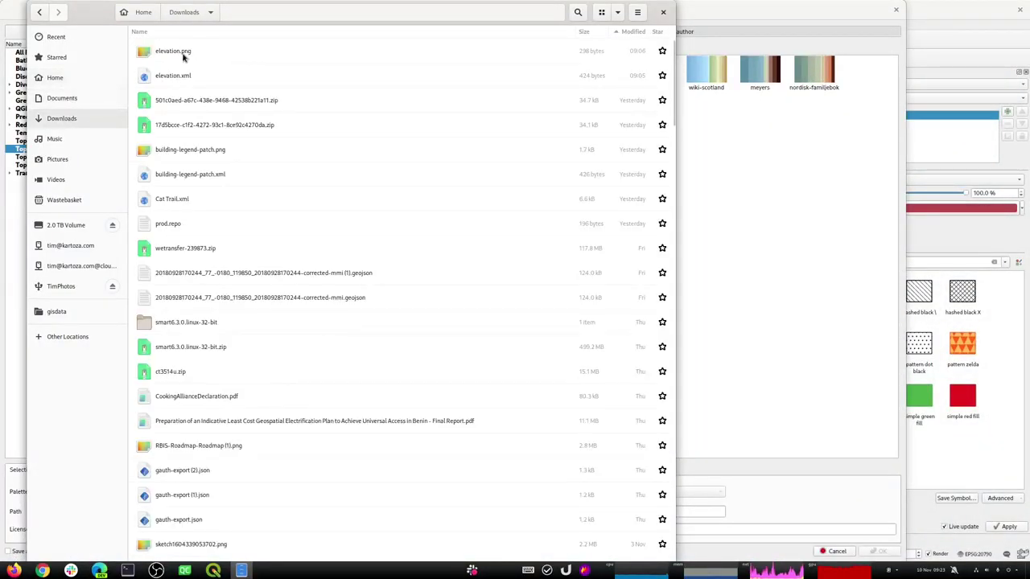
left_click(176, 54)
key("space")
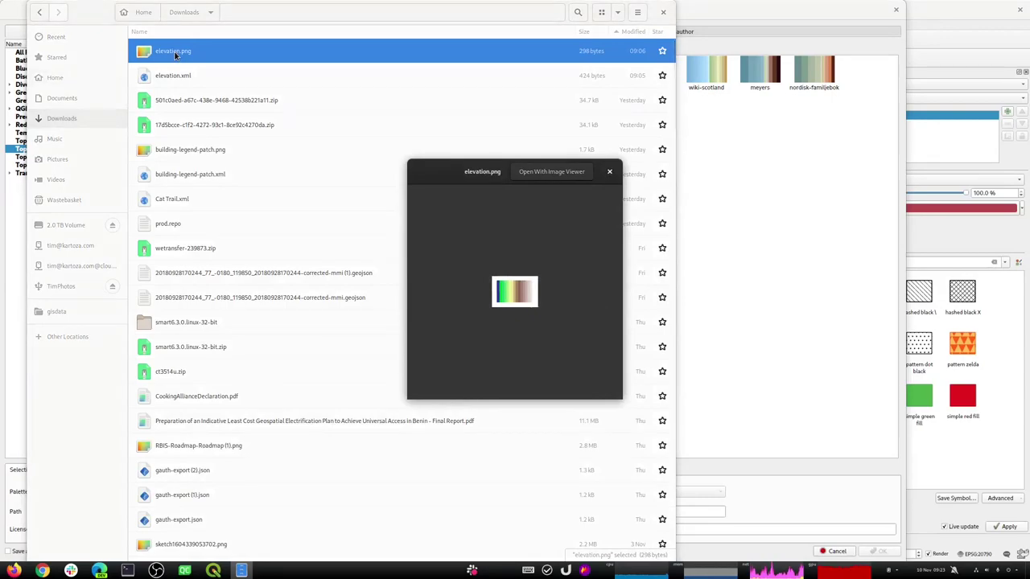
key("Escape")
key("ctrl+w")
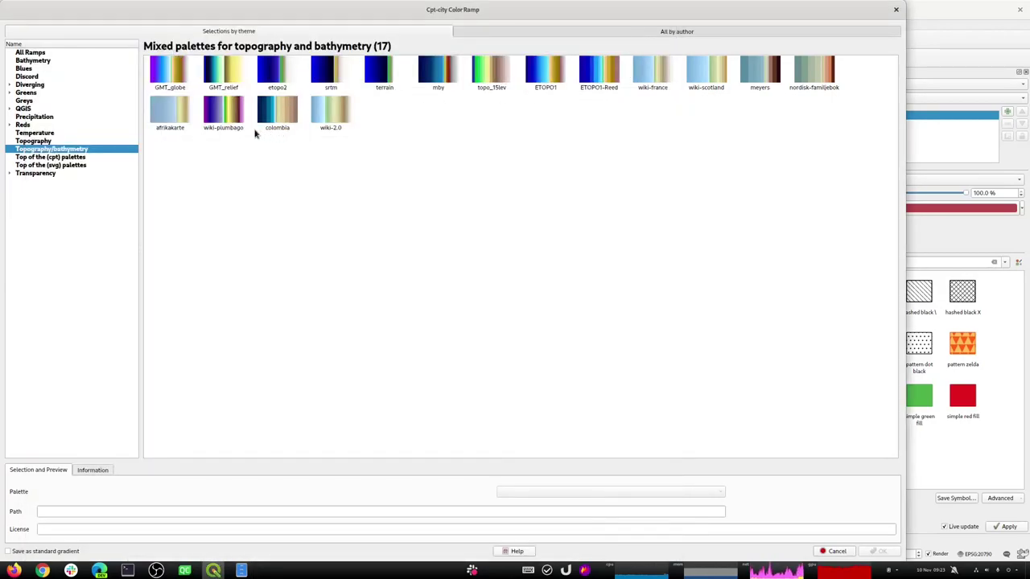
- Browse the Topography palettes and all 590 cpt-city ramps, then return to Firefox's Upload Style form
left_click(37, 142)
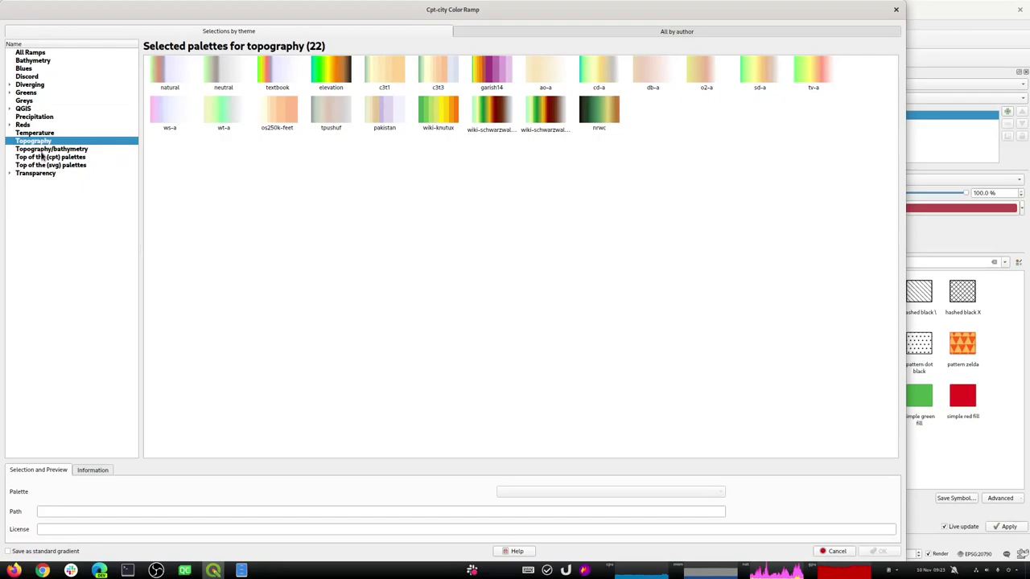
left_click(40, 55)
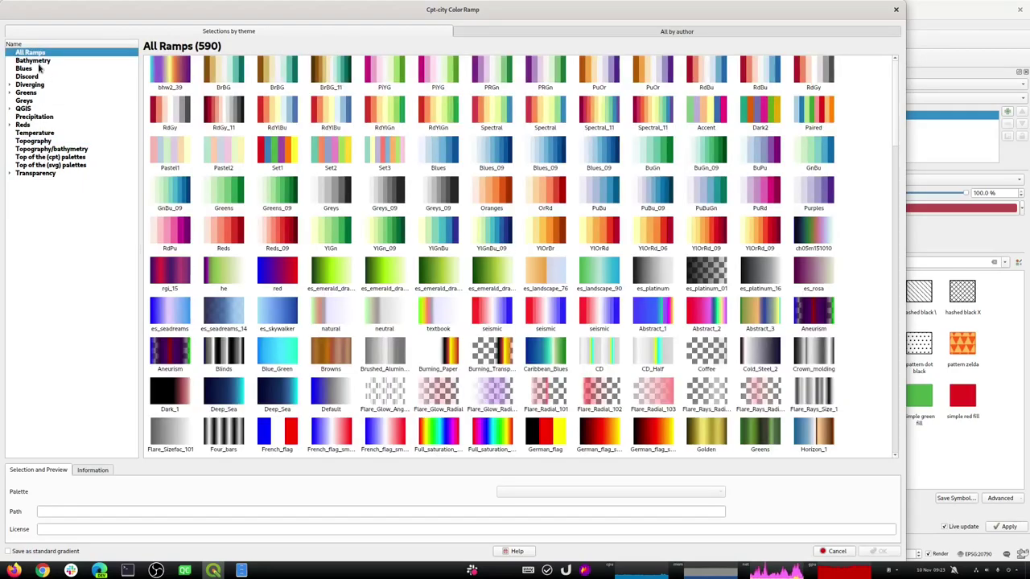
scroll(316, 187, "down", 15)
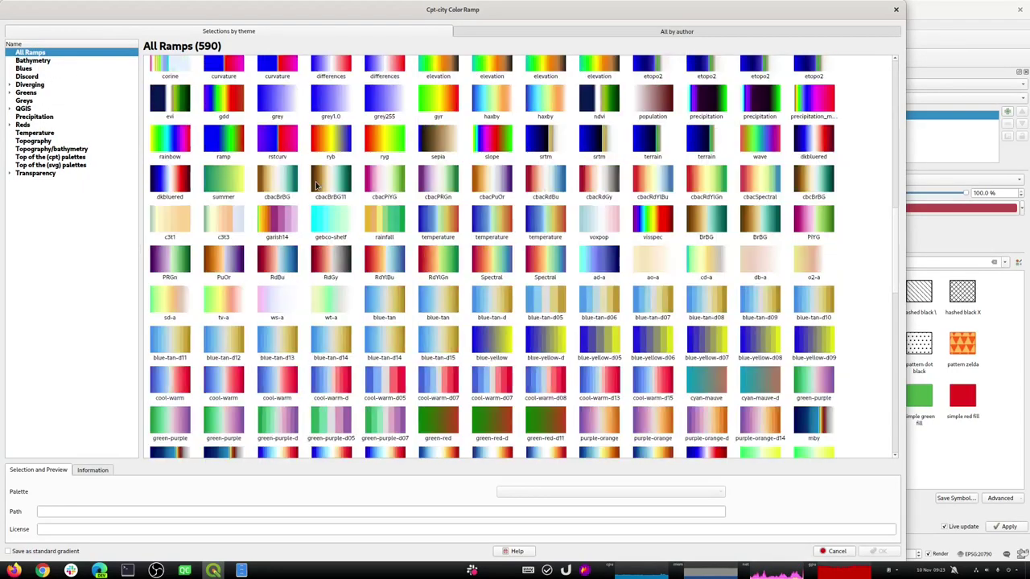
scroll(316, 187, "down", 3)
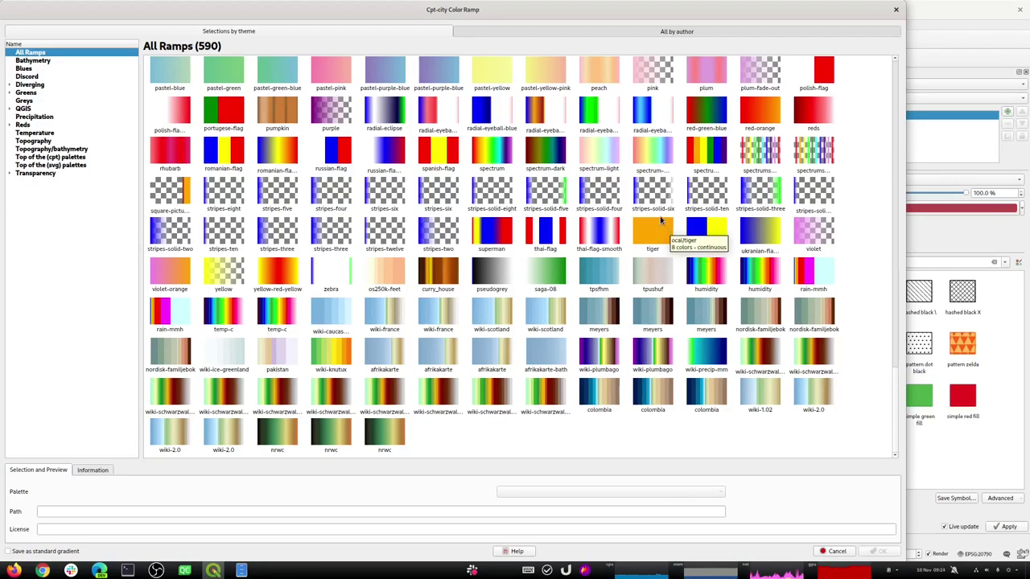
scroll(646, 145, "up", 5)
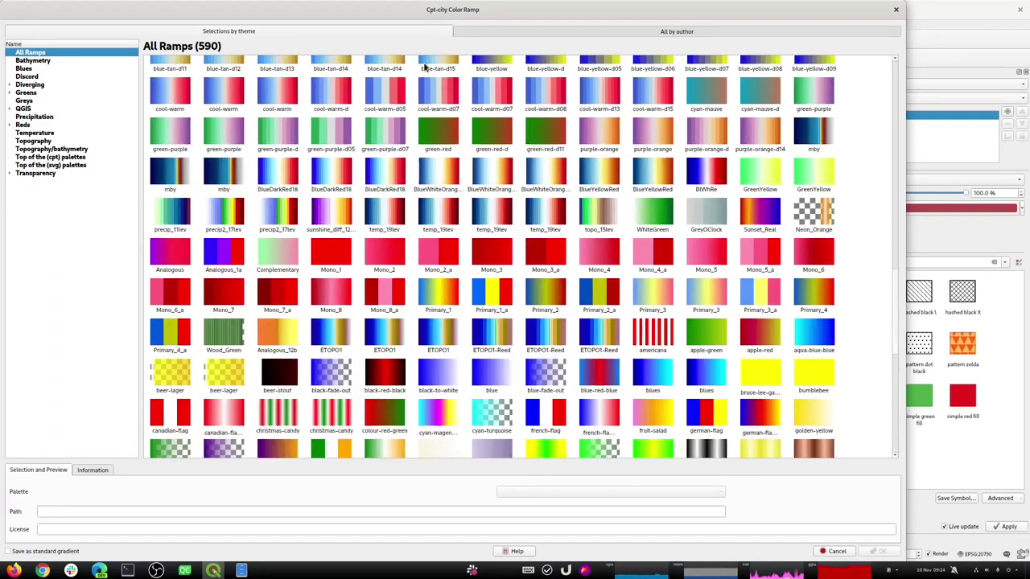
key("alt+Tab")
key("alt+Tab")
key("alt+Tab")
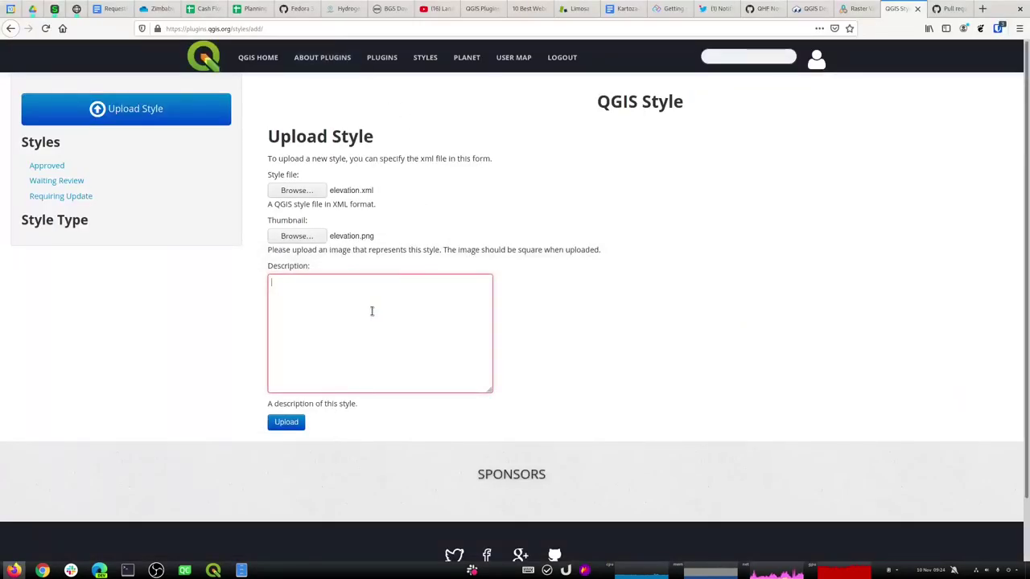
- Enter the CPT-CITY elevation colour ramp description and upload the elevation style
left_click(372, 310)
type("A co")
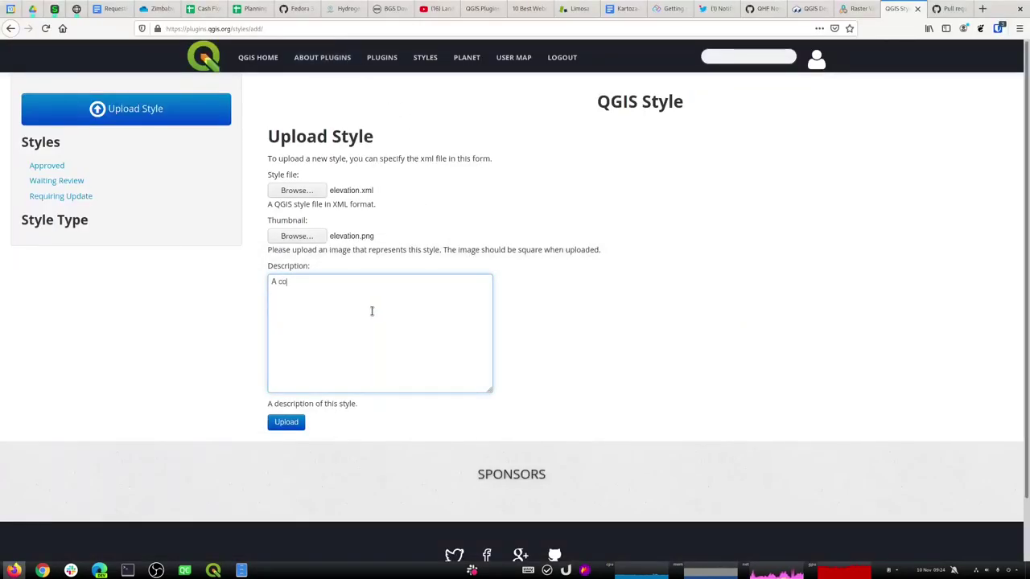
type("lour ramp based on the CPT")
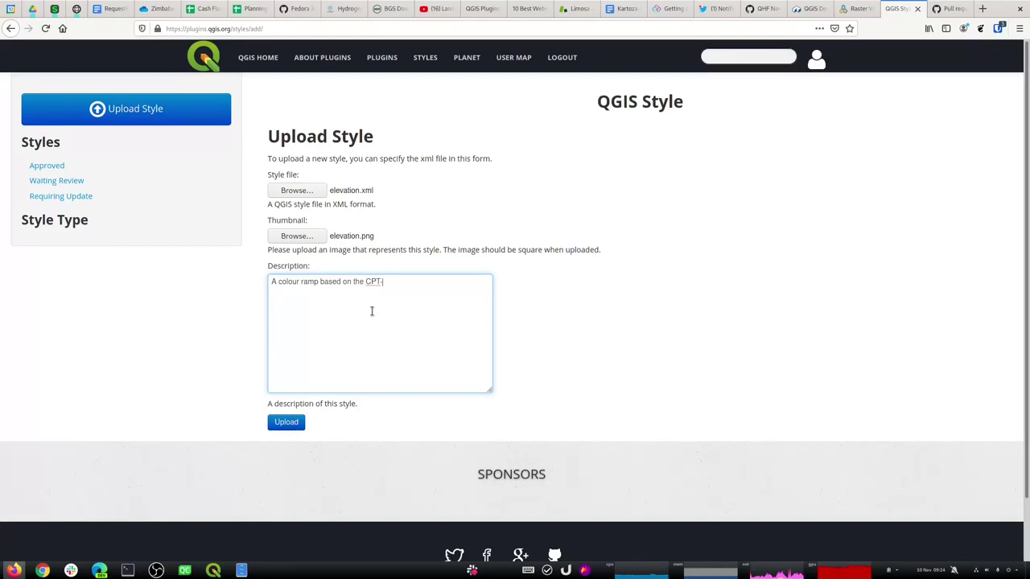
type("-CITY collection for elevation. The first")
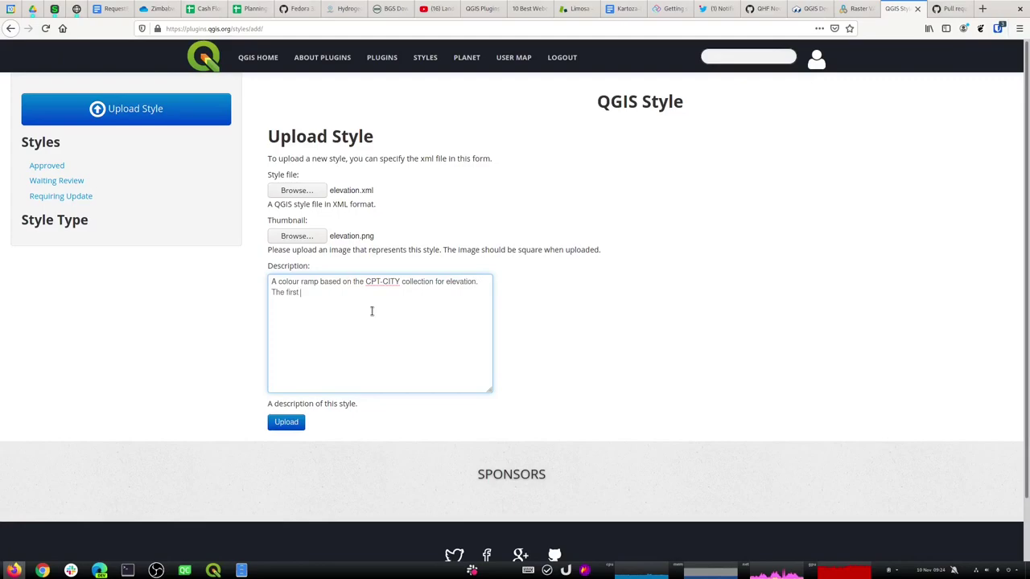
type(" ramp entry is blue.")
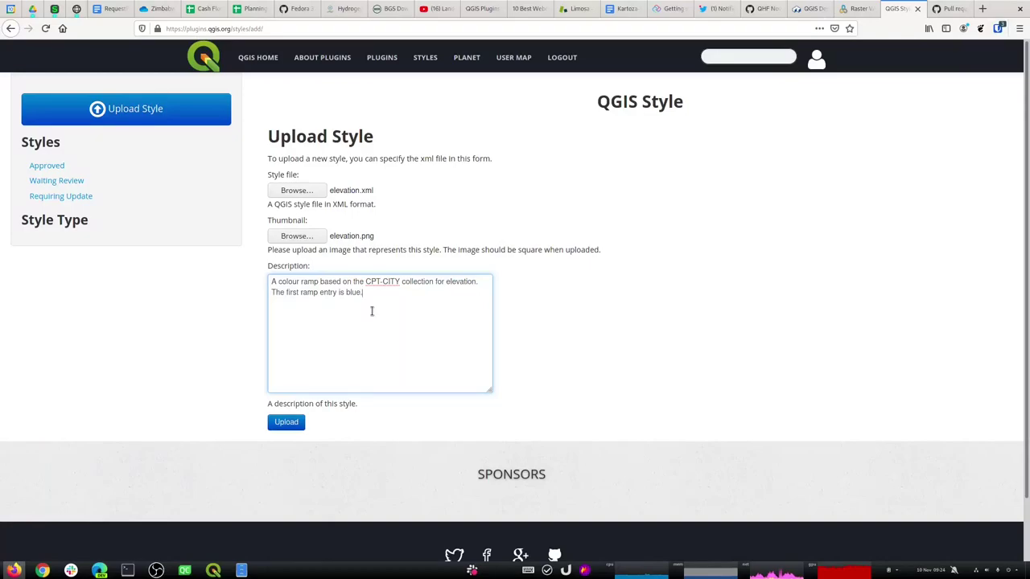
left_click(283, 424)
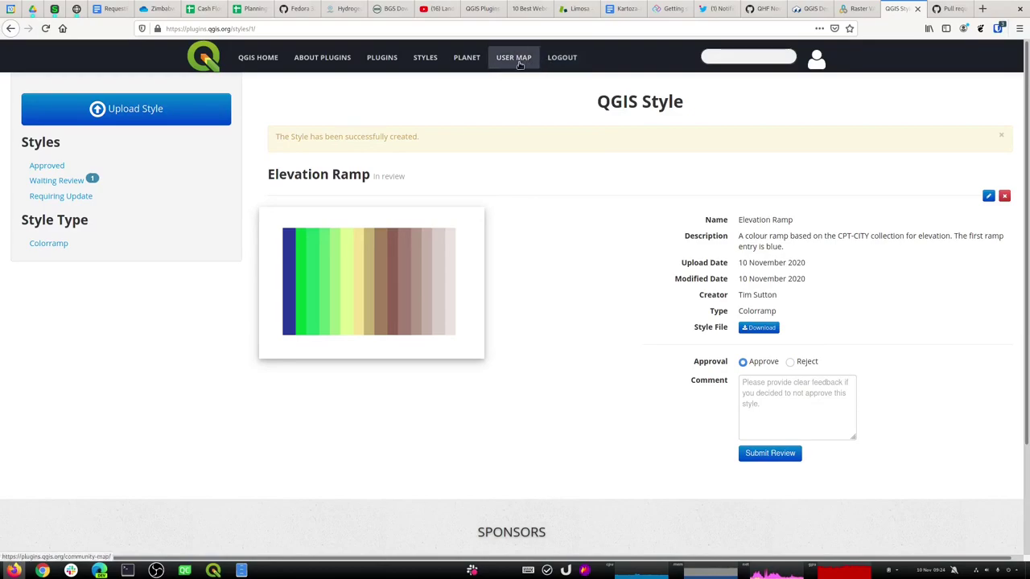
- Change the site address from styles/1/ to admin to load the Django admin
left_click(269, 28)
left_click(261, 28)
left_click_drag(252, 28, 233, 27)
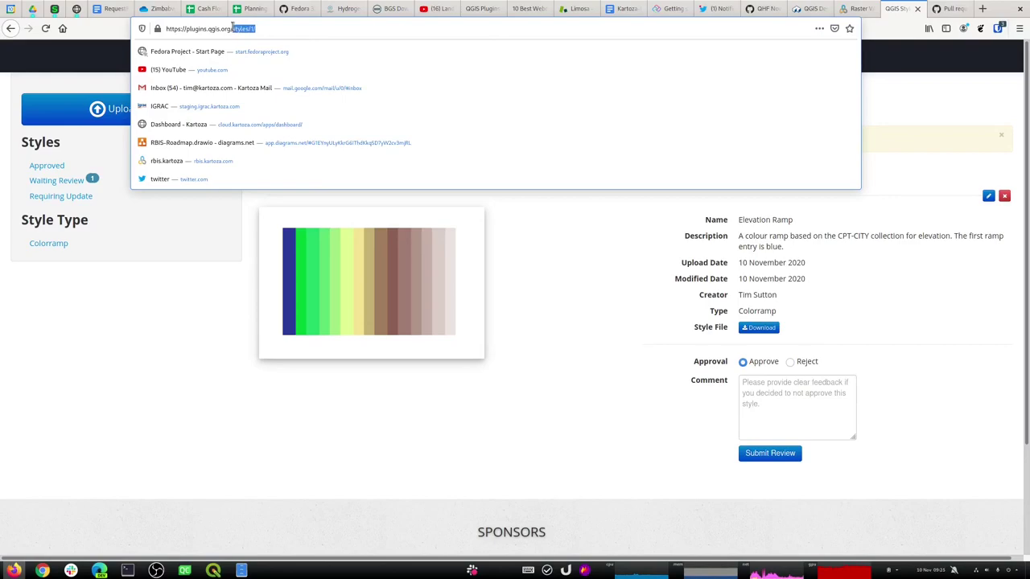
type("admin")
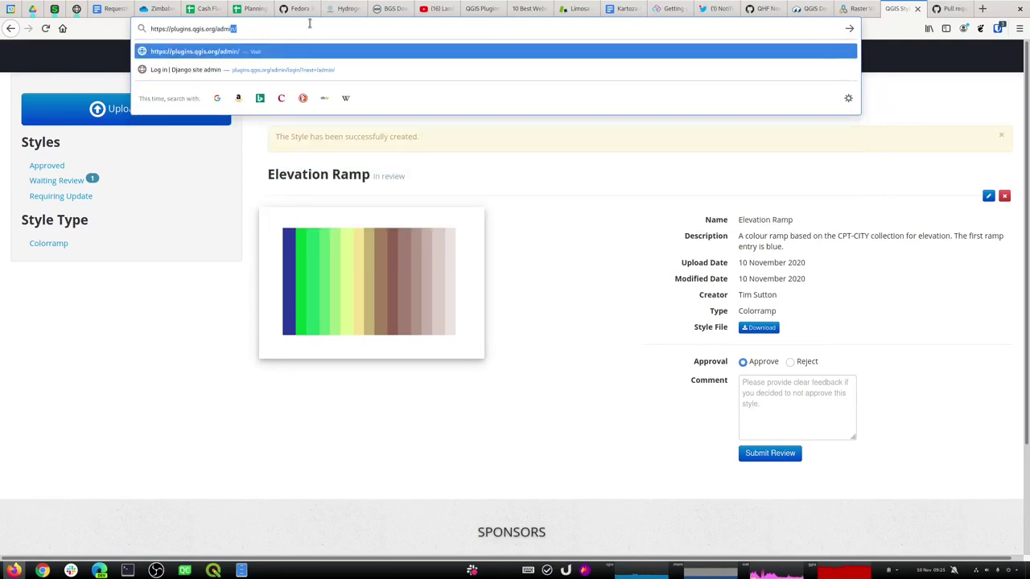
key("Return")
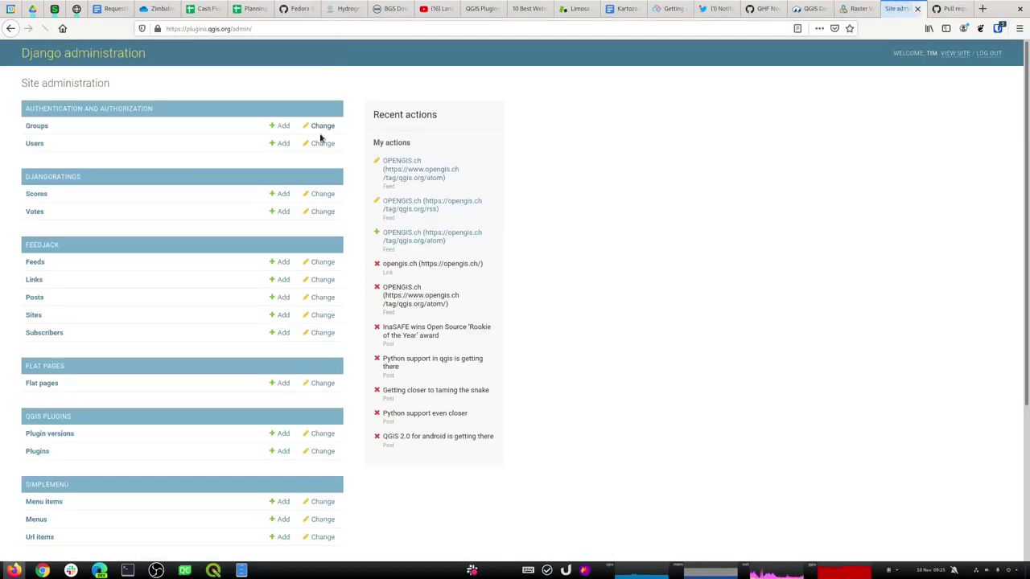
- Search Users for your username and review the account's active, staff and superuser flags
left_click(36, 145)
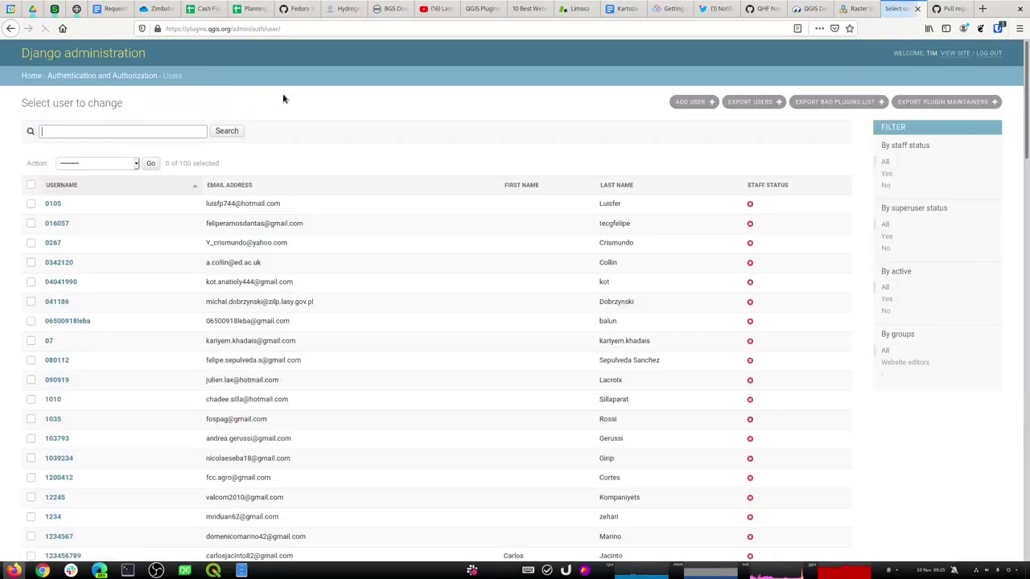
left_click(124, 132)
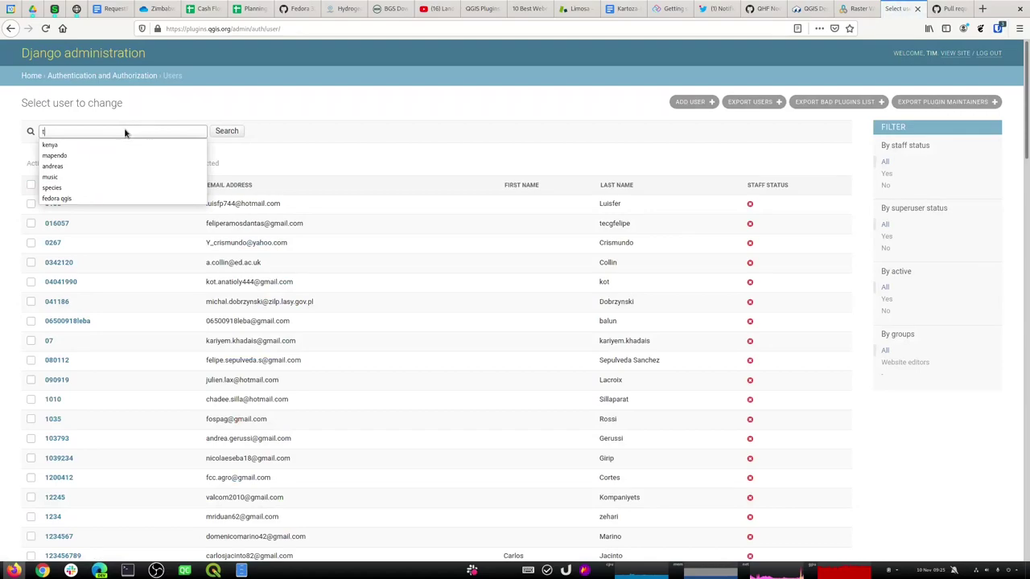
type("timlinux")
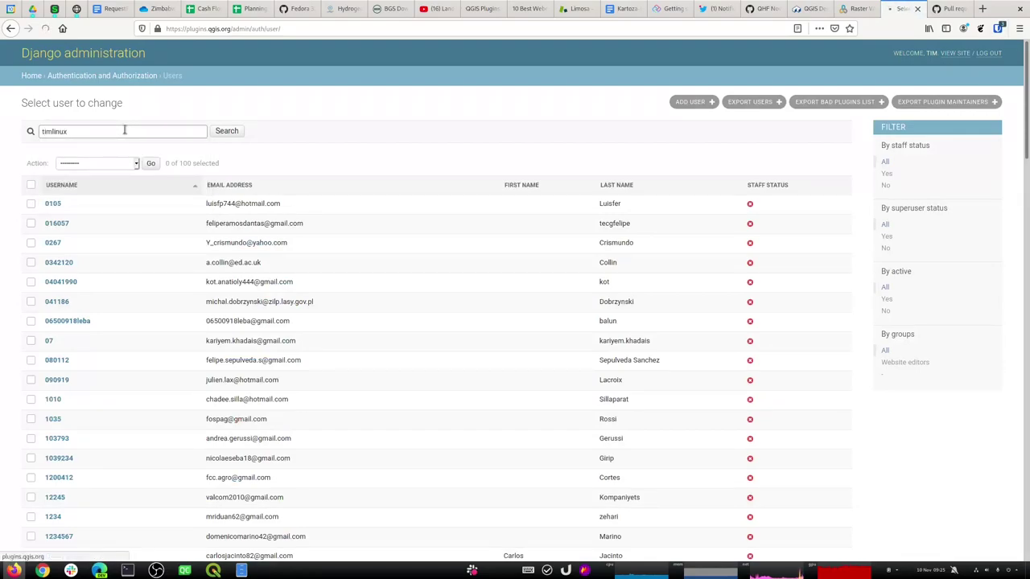
left_click(218, 132)
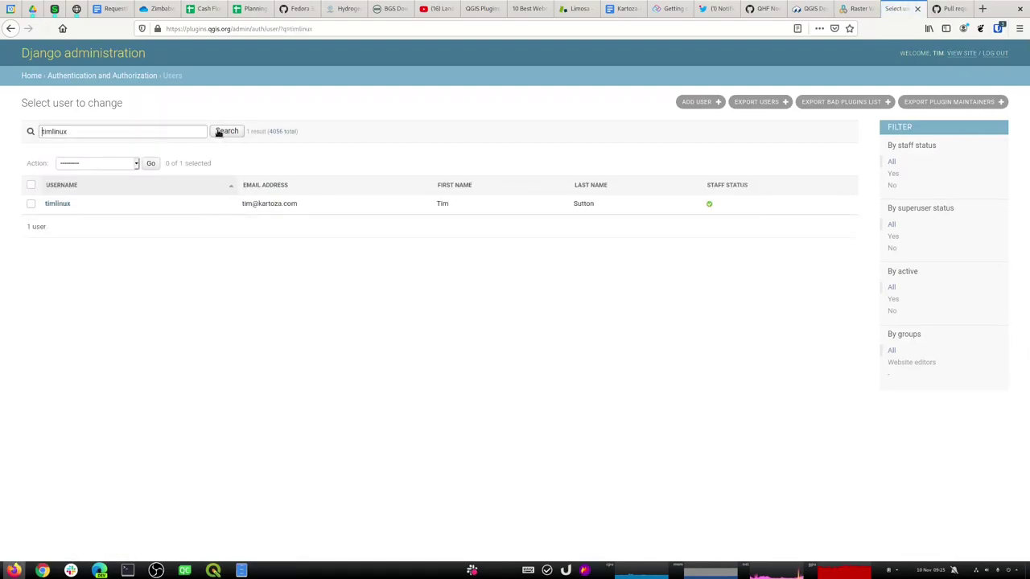
left_click(57, 205)
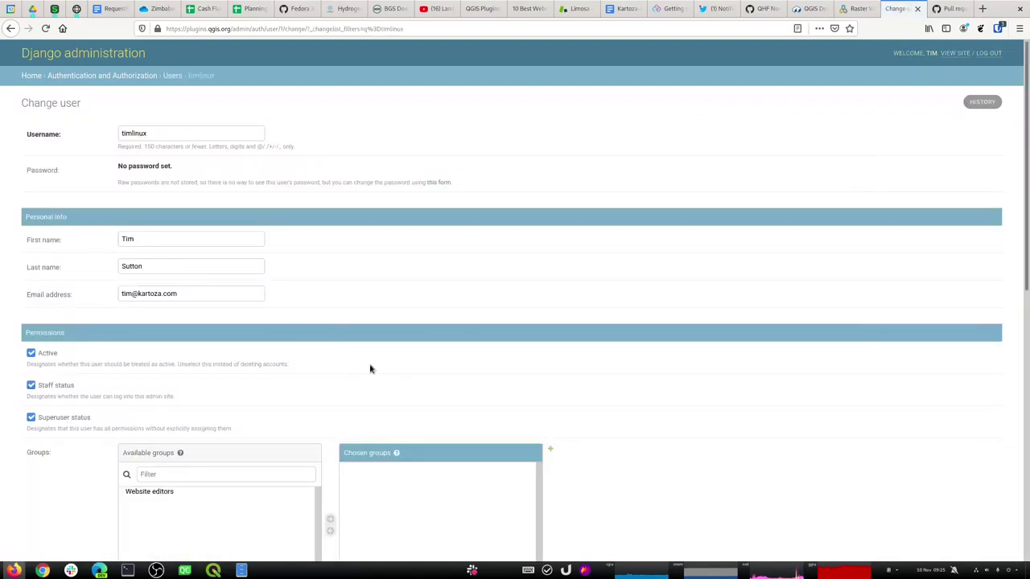
scroll(366, 366, "down", 3)
scroll(320, 309, "down", 5)
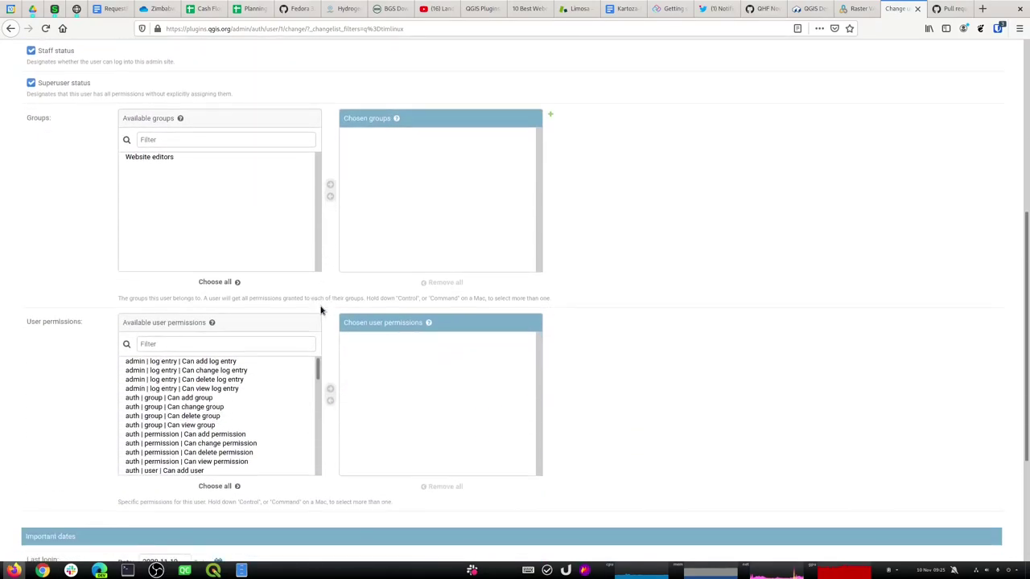
scroll(321, 310, "up", 8)
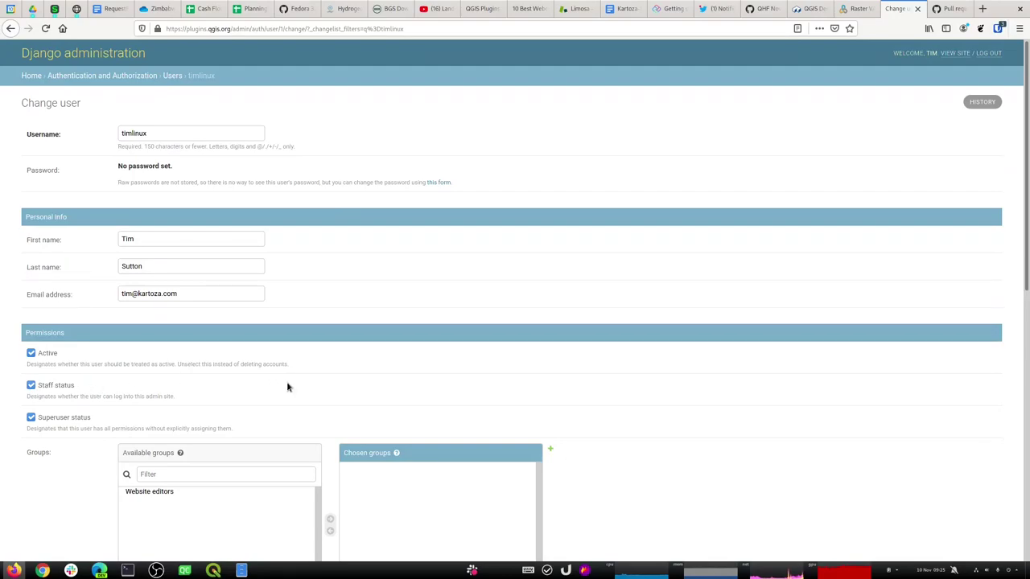
scroll(324, 392, "down", 1)
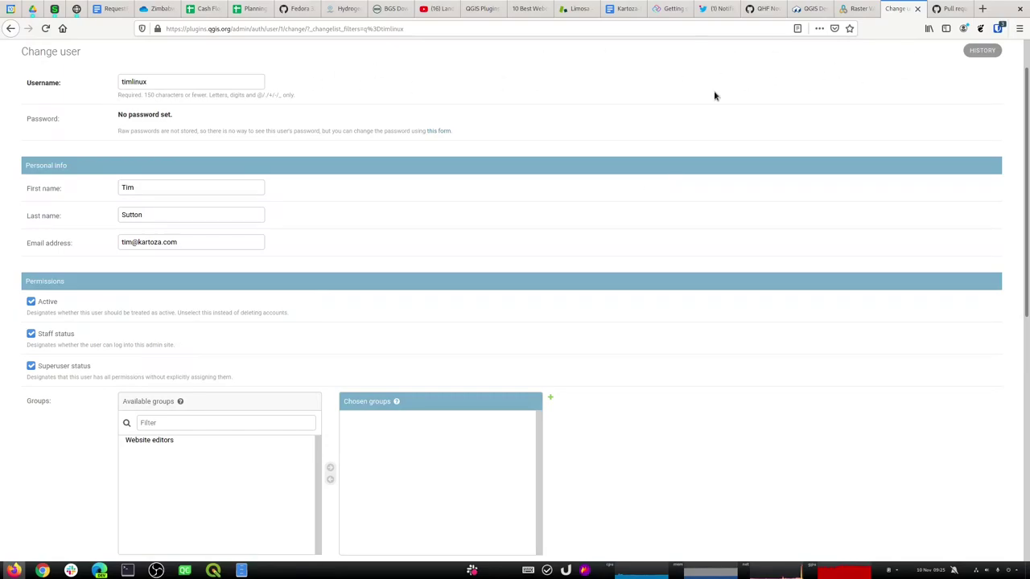
scroll(712, 96, "up", 1)
- On the public site, list the Styles Waiting Review, showing the Elevation Ramp colorramp
left_click(962, 53)
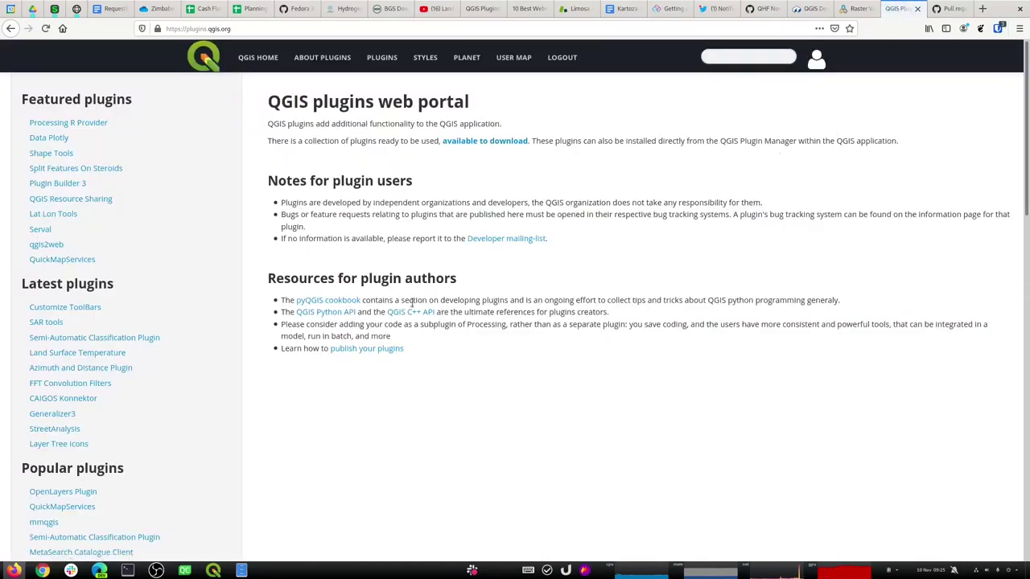
left_click(426, 57)
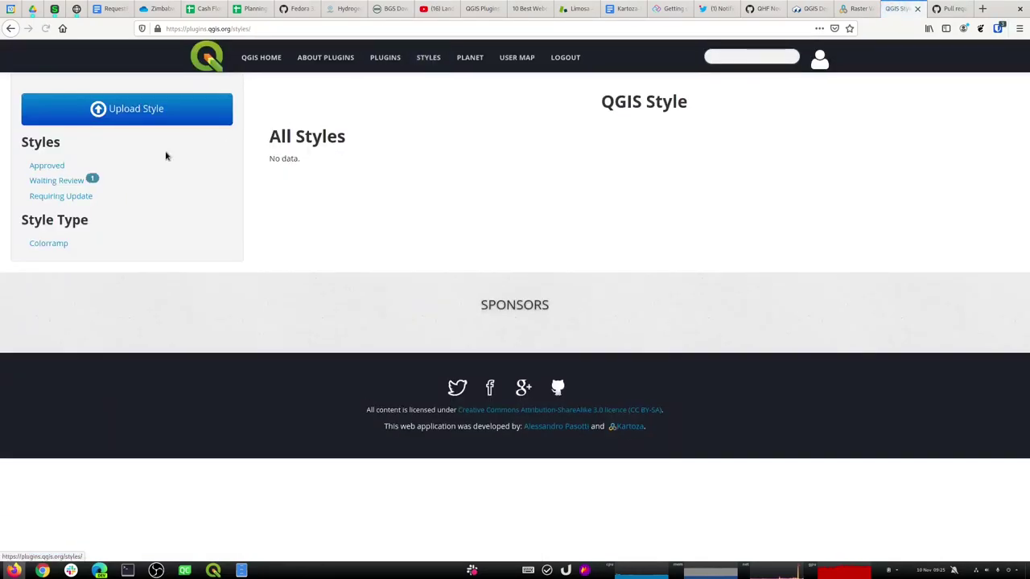
left_click(70, 182)
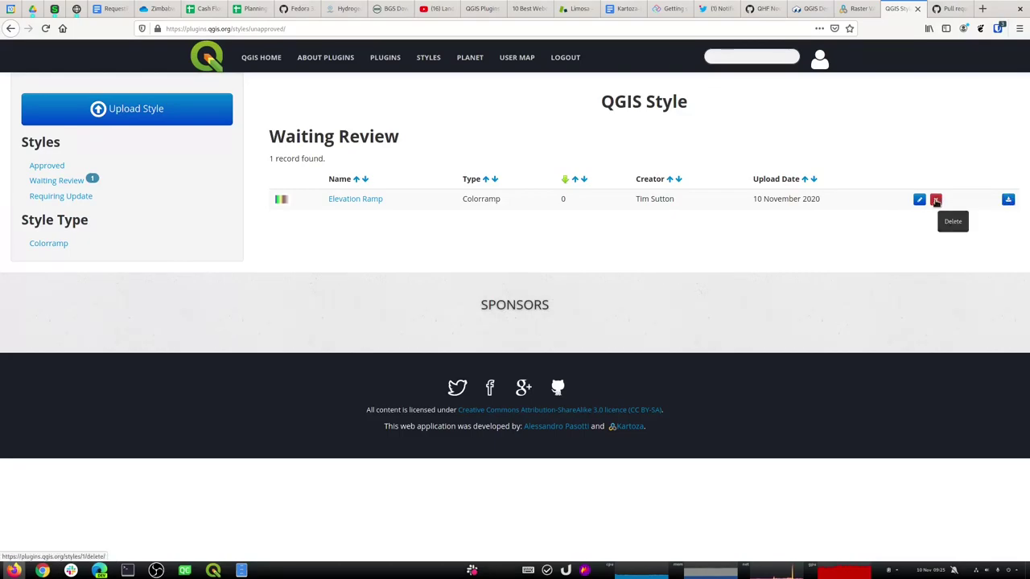
- Open the Elevation Ramp review page from the Waiting Review list
left_click(920, 201)
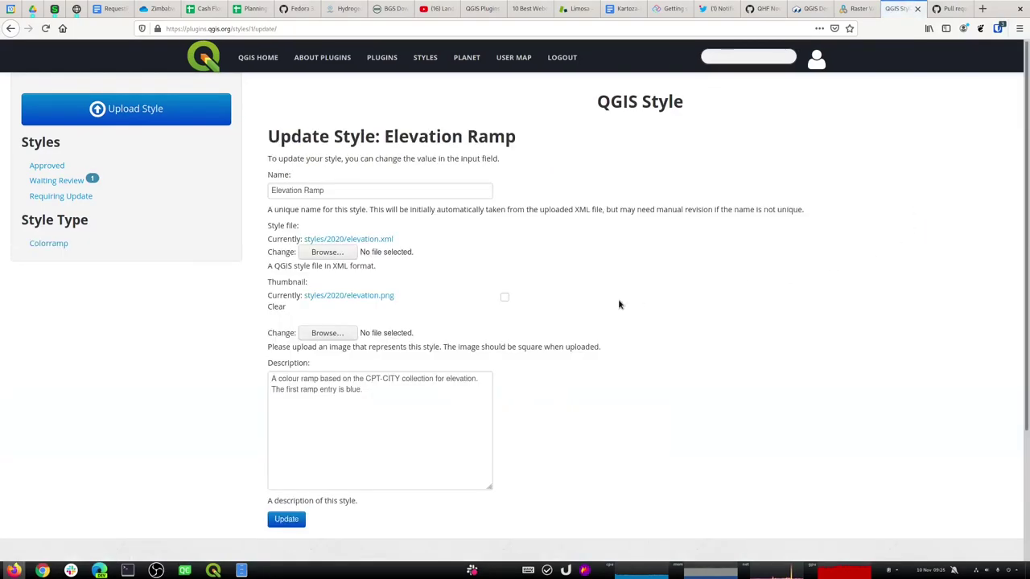
scroll(642, 266, "down", 3)
scroll(642, 266, "up", 3)
left_click(66, 181)
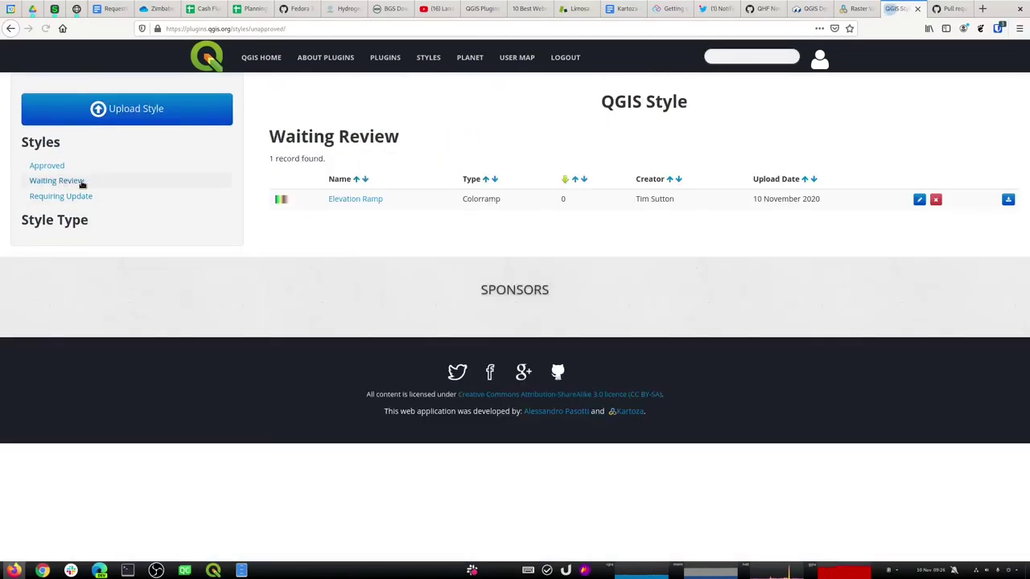
left_click(356, 200)
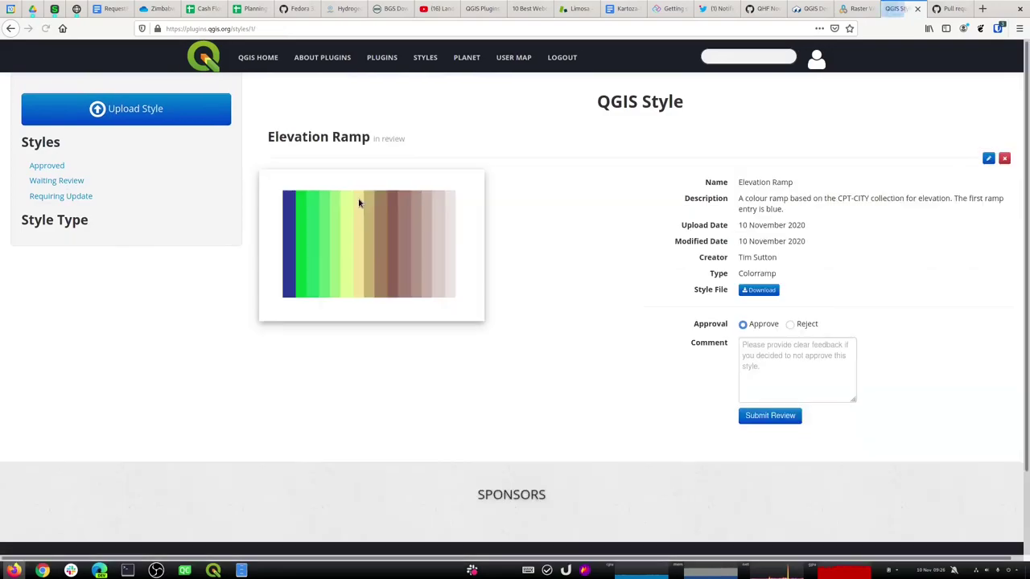
- Approve Elevation Ramp with a short positive comment and view the Approved styles list
left_click(764, 366)
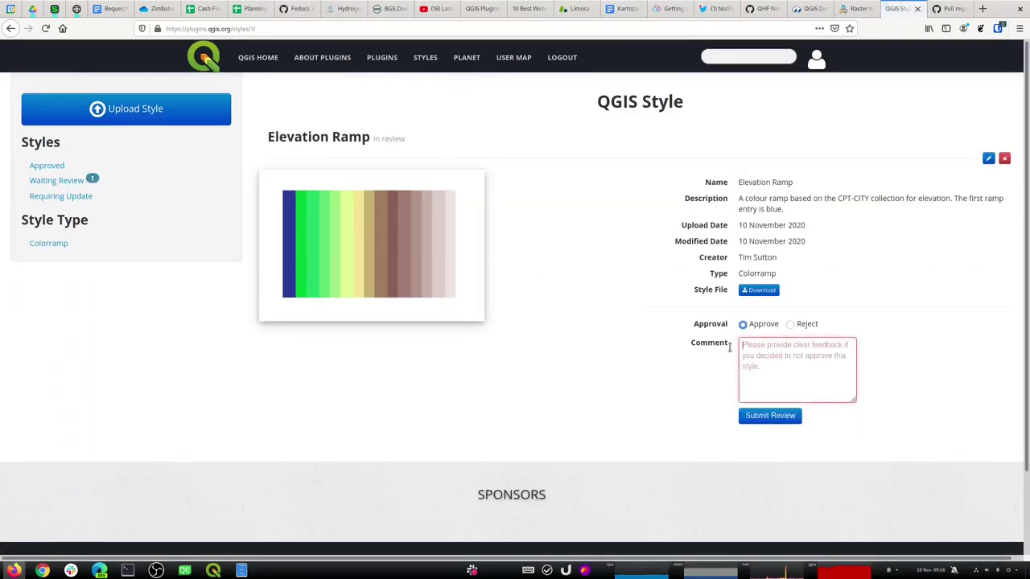
type("Great style!")
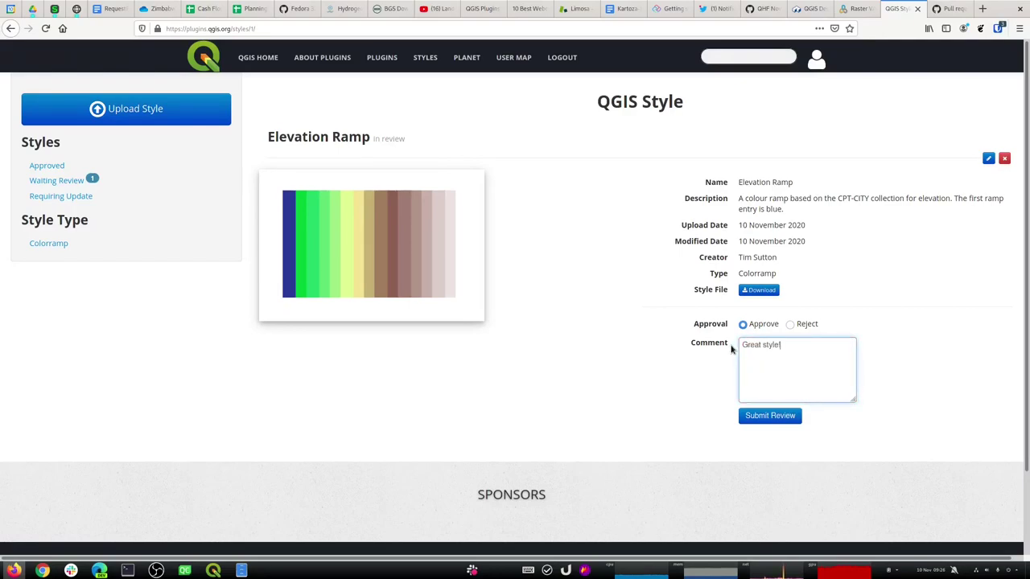
left_click(769, 415)
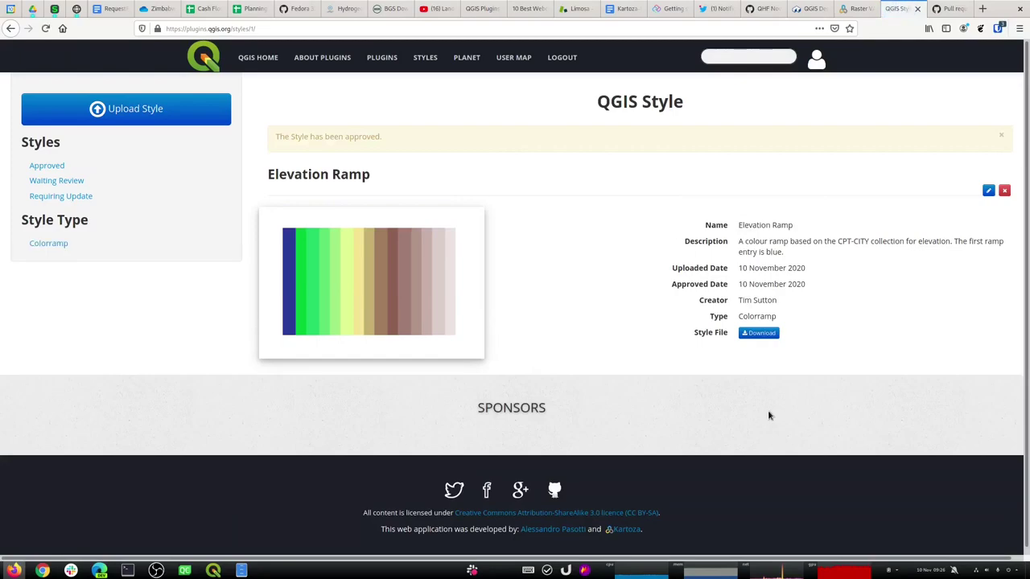
left_click(54, 166)
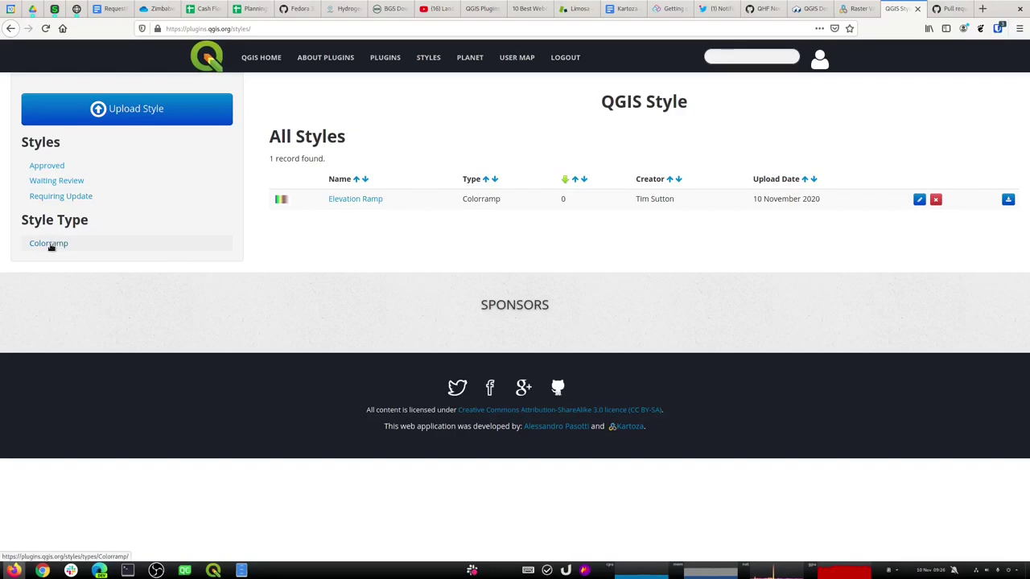
- Show only Colorramp styles, then go to the site's /admin pages
left_click(50, 244)
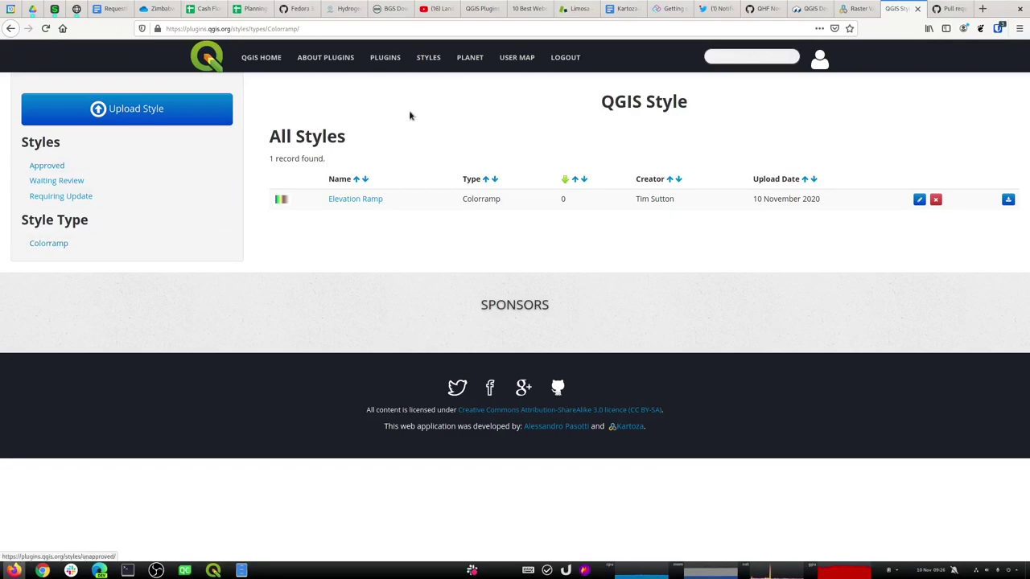
left_click(316, 30)
left_click(229, 30)
left_click_drag(233, 29, 365, 24)
key("BackSpace")
key("BackSpace")
type("admin")
key("Return")
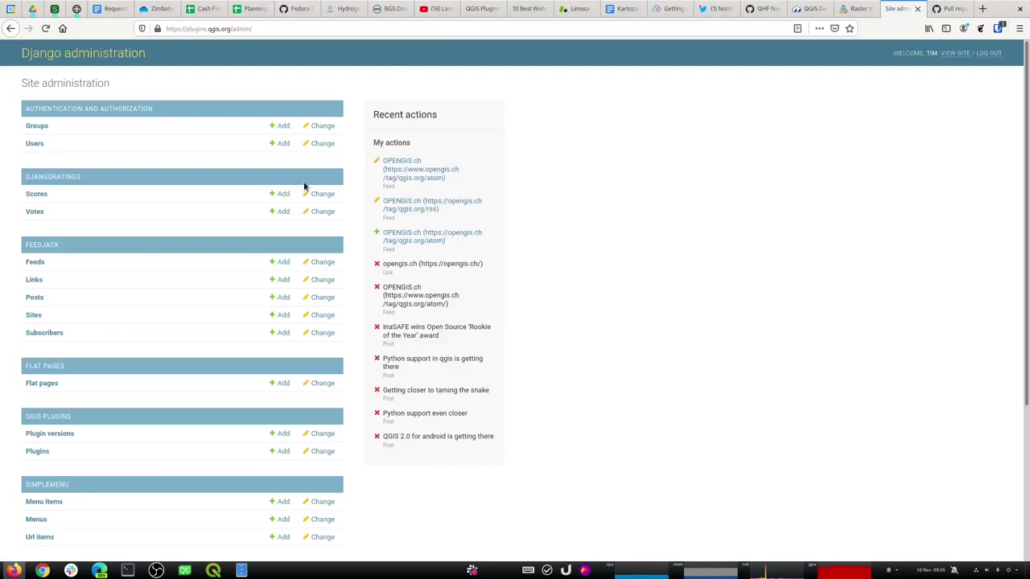
- Set elevation.png as the Colorramp style type's icon and save it
scroll(194, 280, "down", 5)
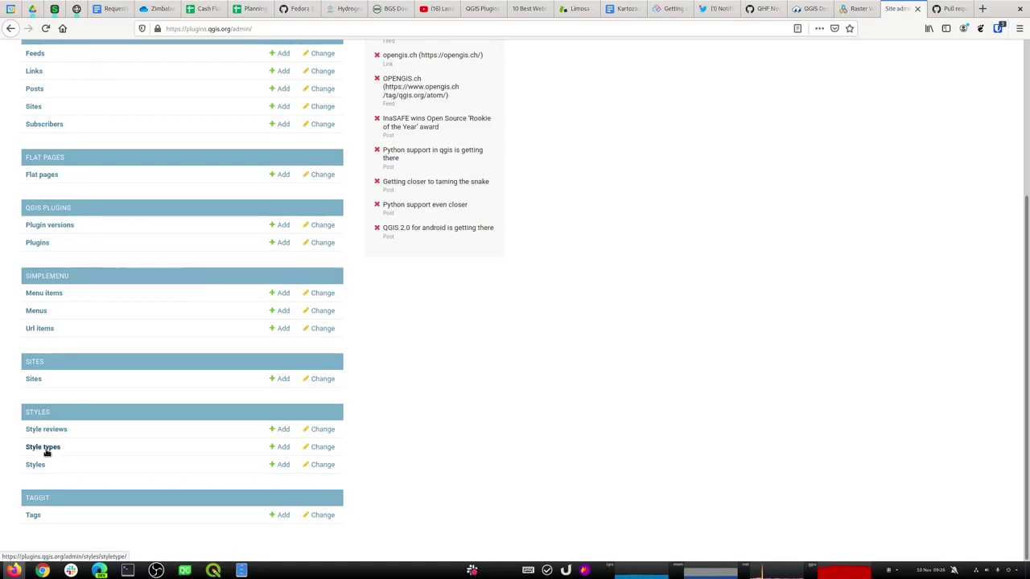
left_click(46, 452)
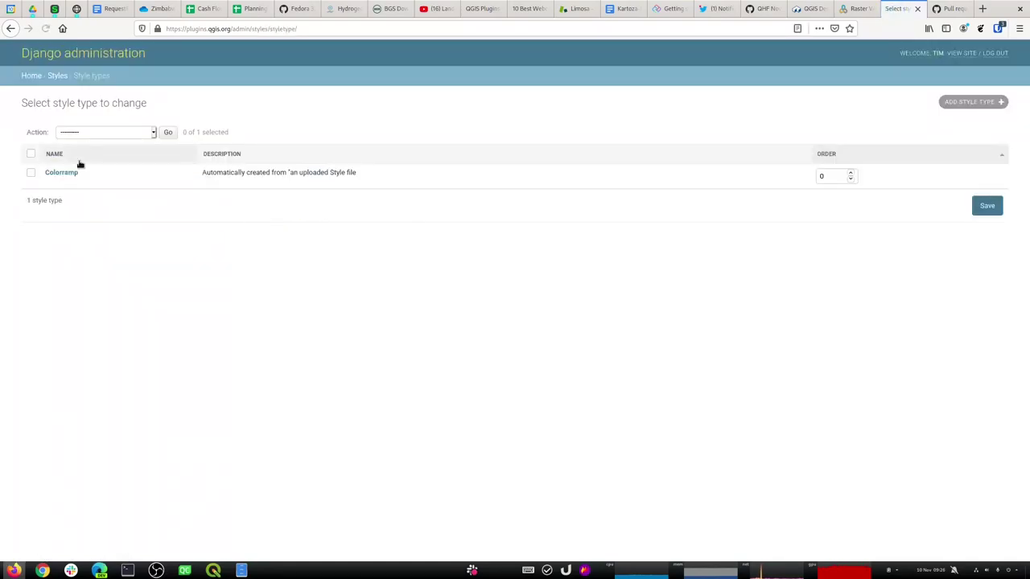
left_click(50, 172)
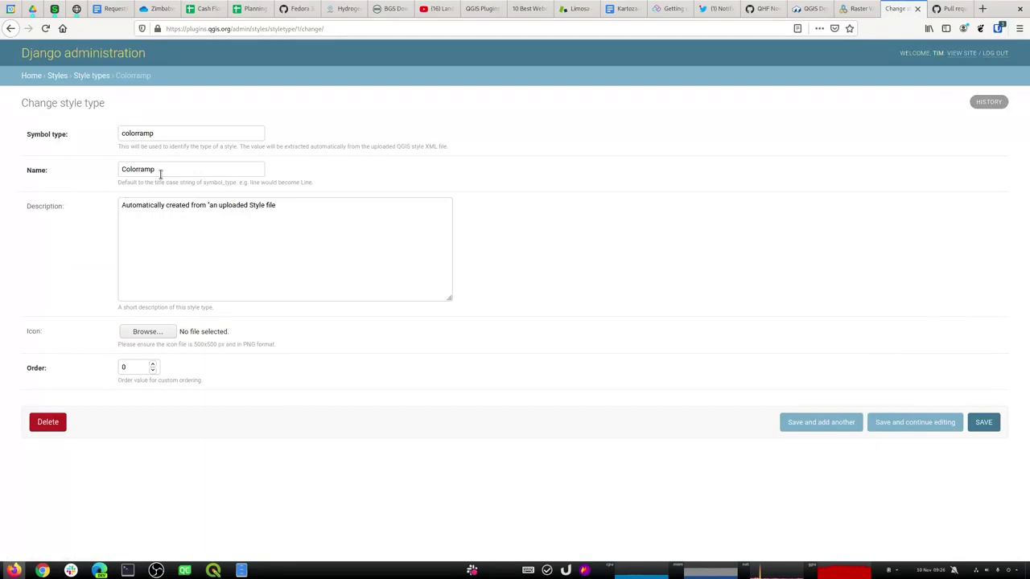
left_click(143, 332)
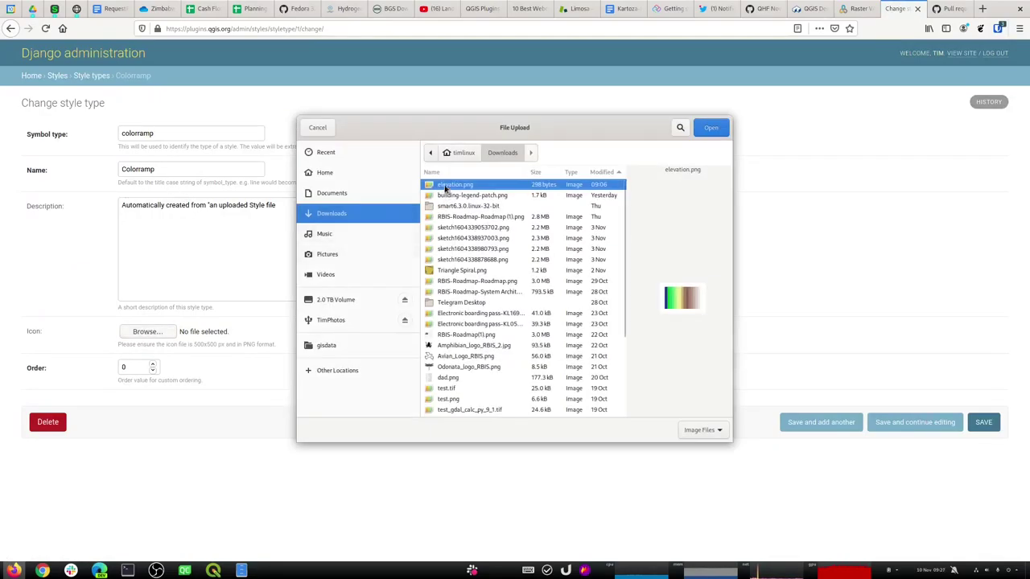
left_click(711, 128)
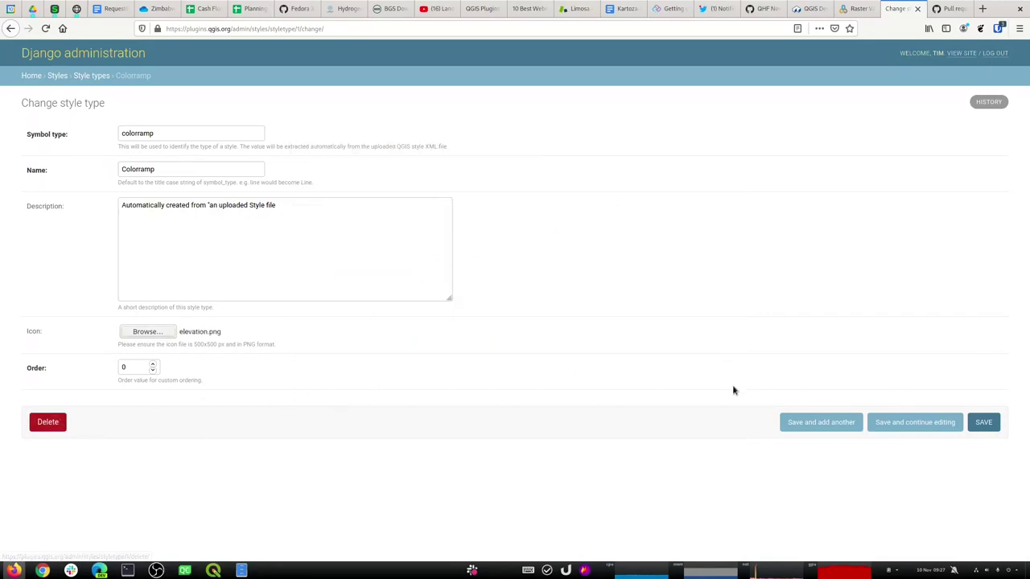
left_click(988, 423)
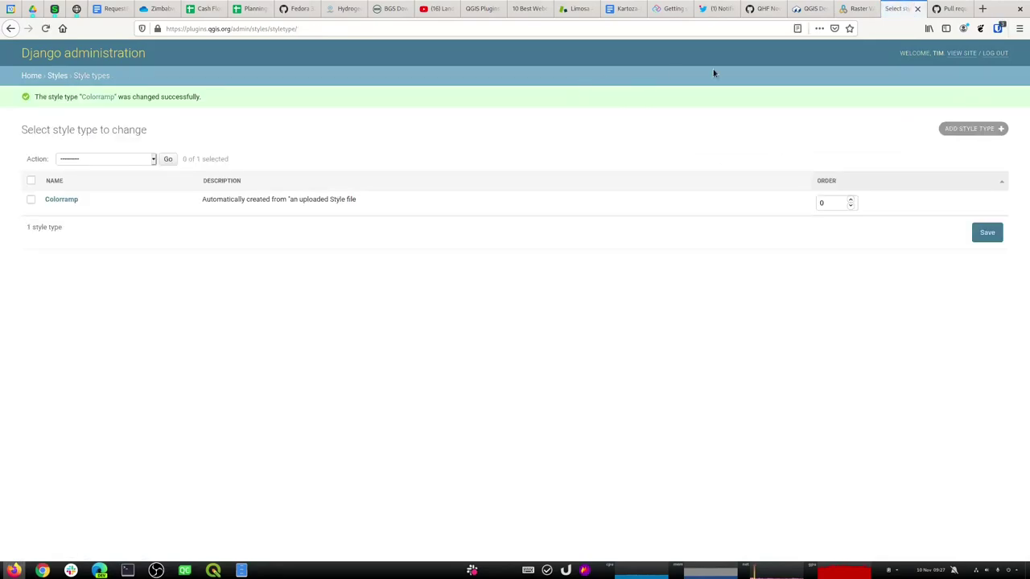
- Open the Upload Style form from the public site's Styles section
left_click(961, 53)
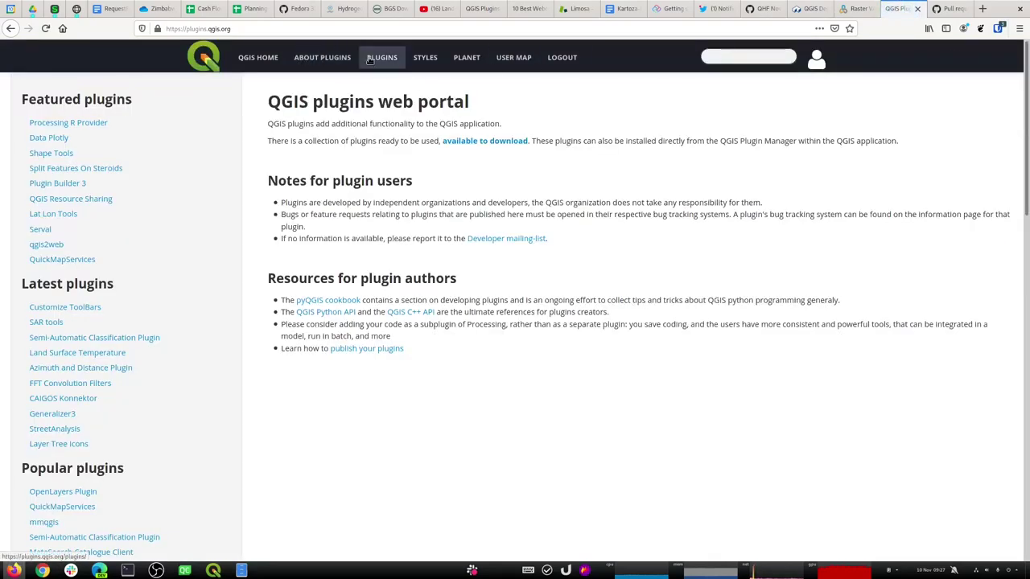
left_click(425, 57)
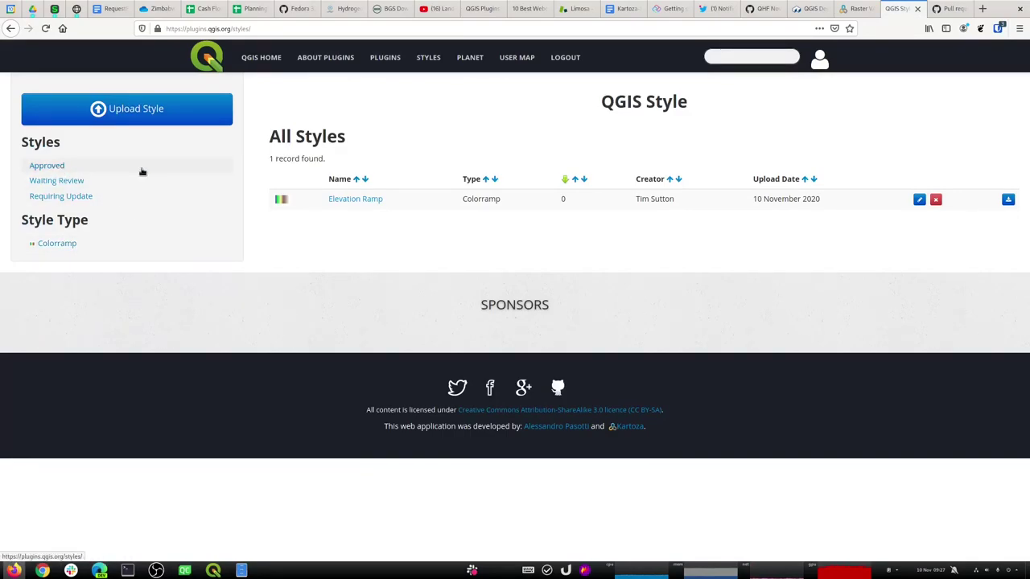
left_click(137, 119)
- Back in QGIS, close the colour ramp and layer properties dialogs and open the Style Manager
key("alt+Tab")
key("alt+Tab")
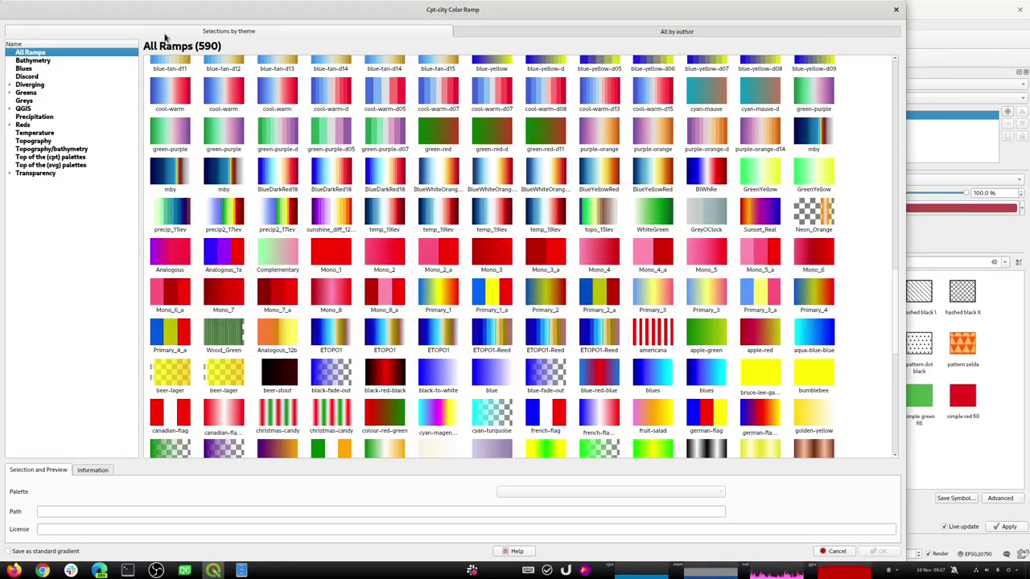
key("Escape")
key("Escape")
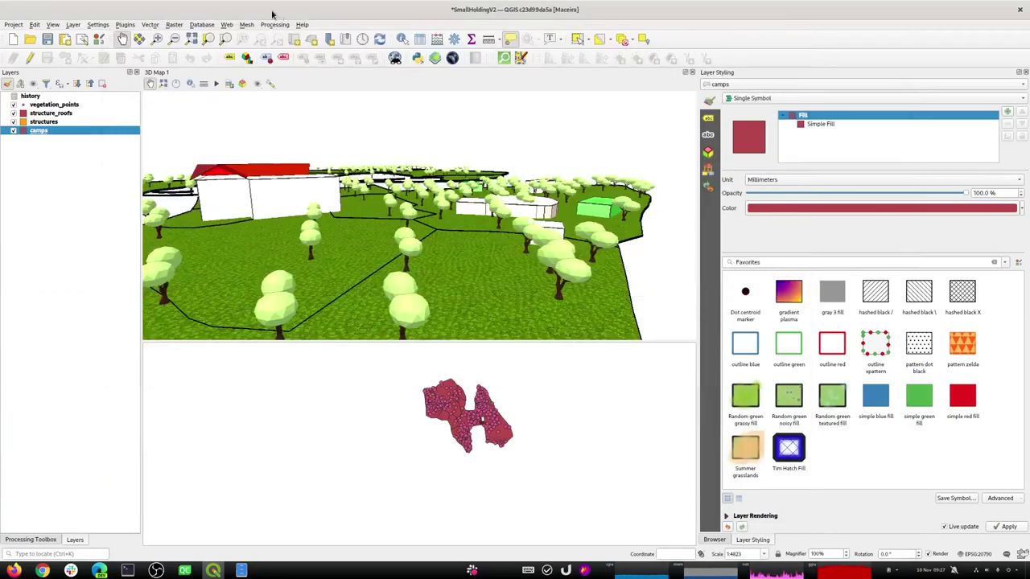
left_click(106, 25)
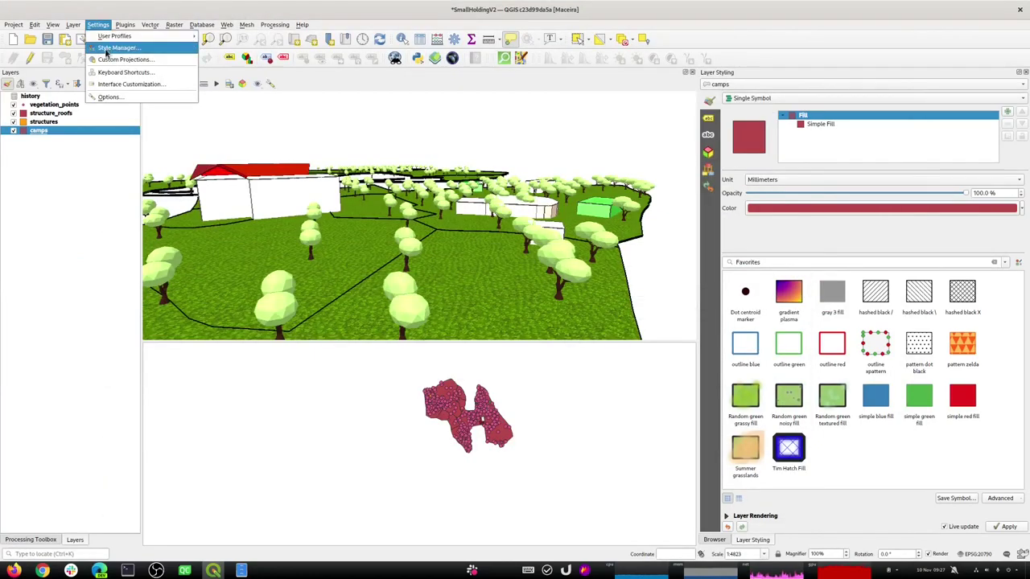
left_click(105, 50)
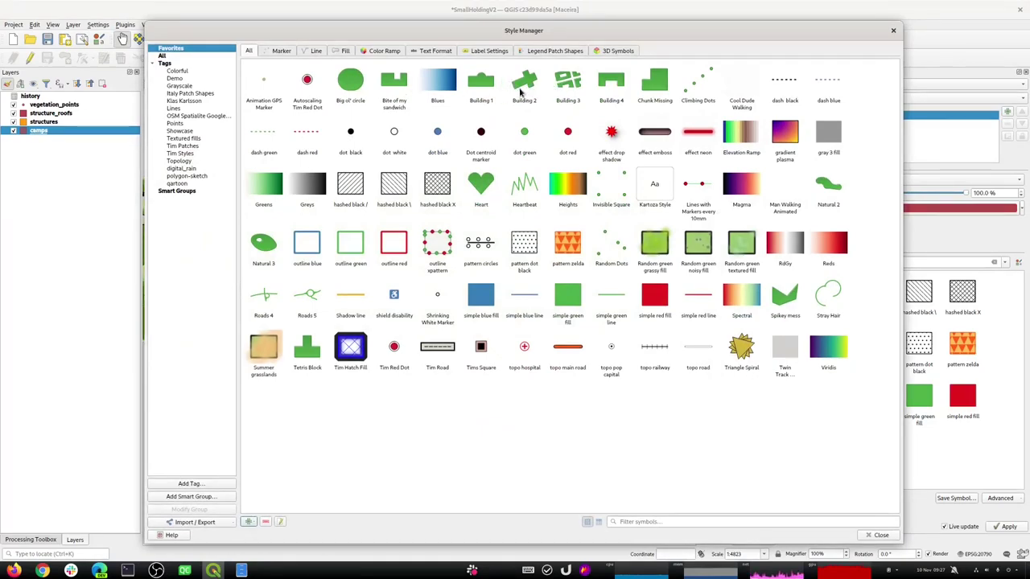
- Export only the 'Bite of my sandwich' symbol via Import/Export > Export Item(s)
left_click(206, 522)
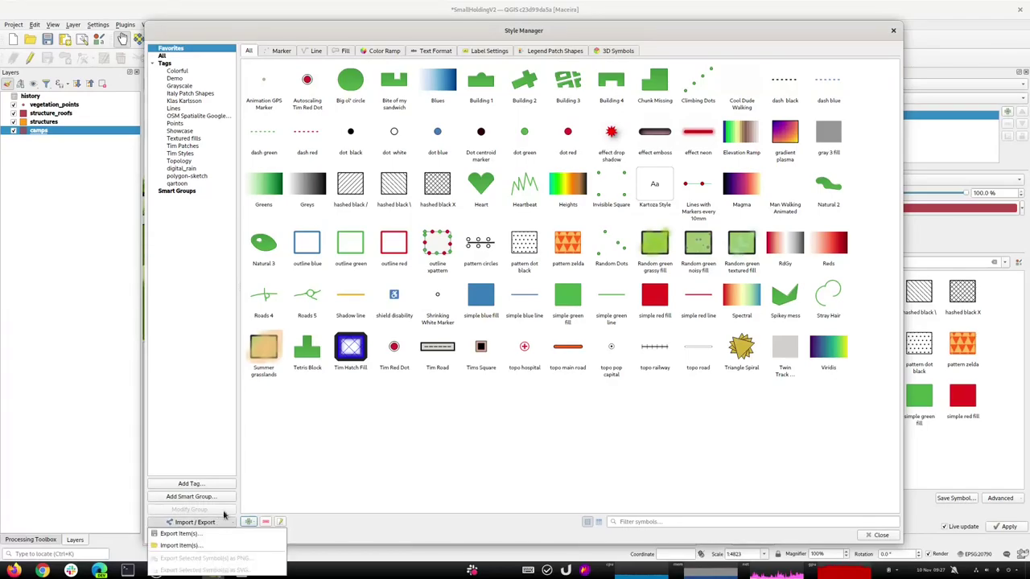
left_click(191, 535)
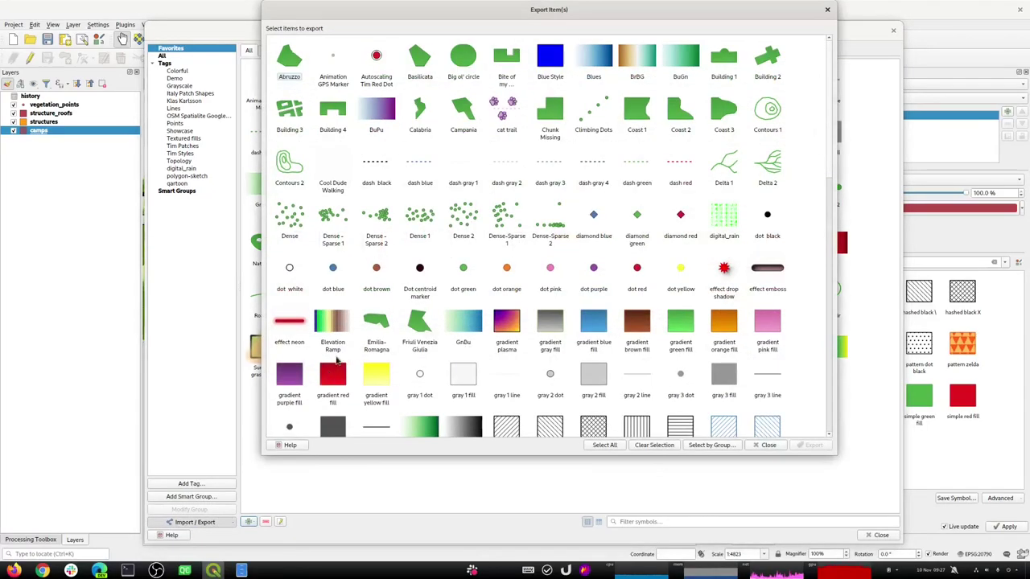
left_click(420, 57)
left_click(500, 56, "shift")
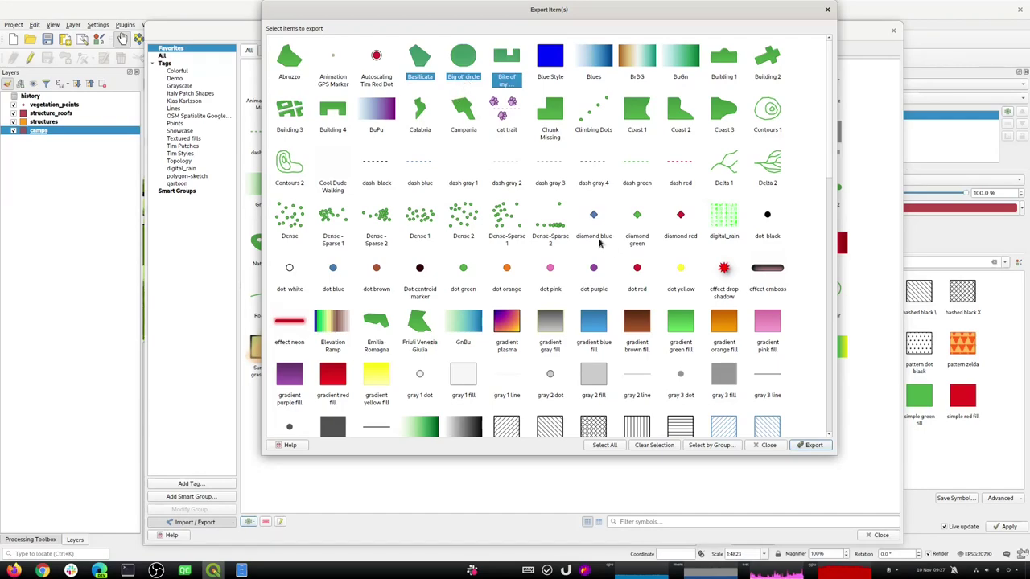
left_click(475, 155)
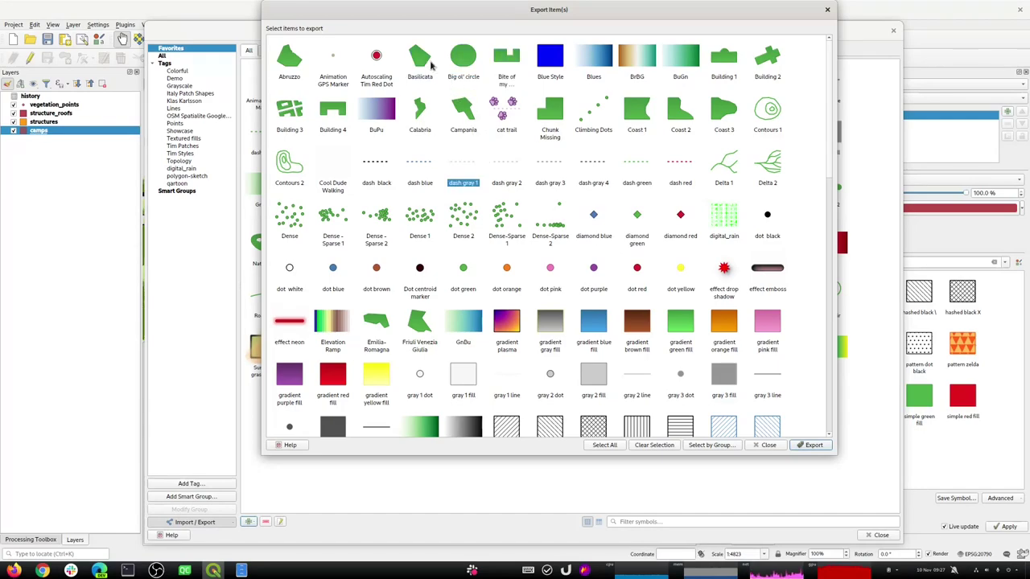
left_click(513, 56)
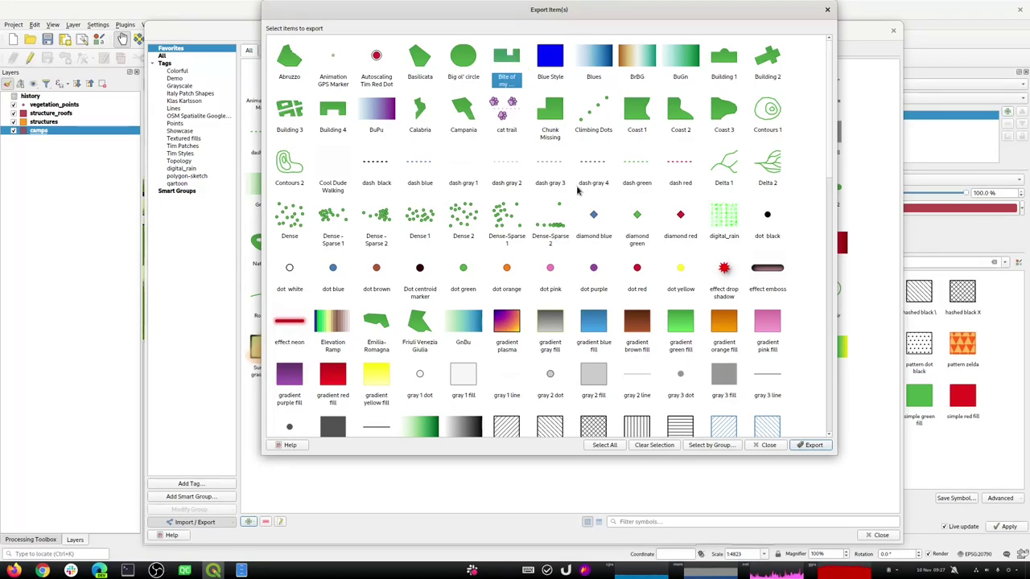
left_click(813, 446)
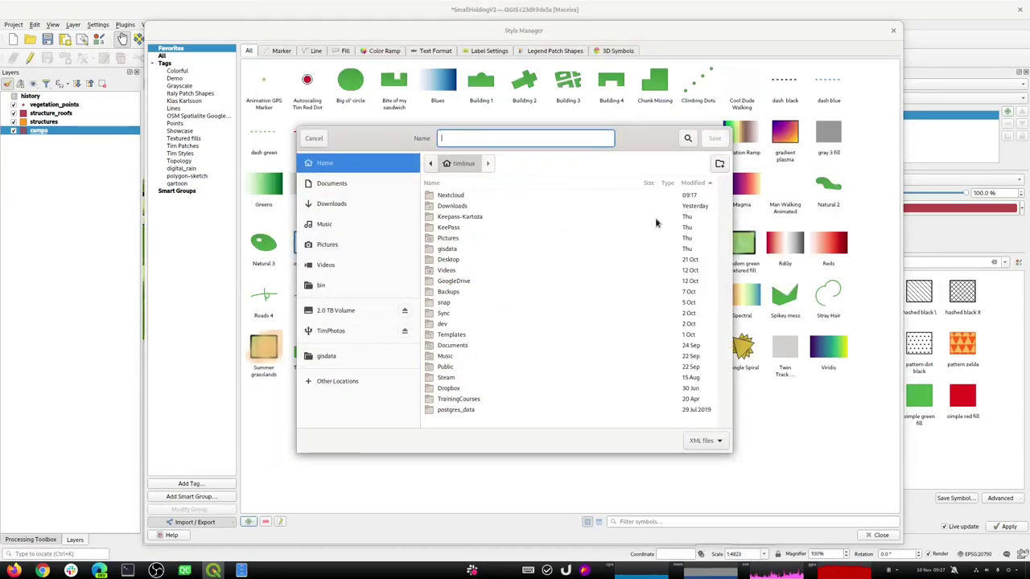
- Save the export to Downloads as legend-patch-bite-of-my-sandwich.xml and dismiss the success message
left_click(332, 203)
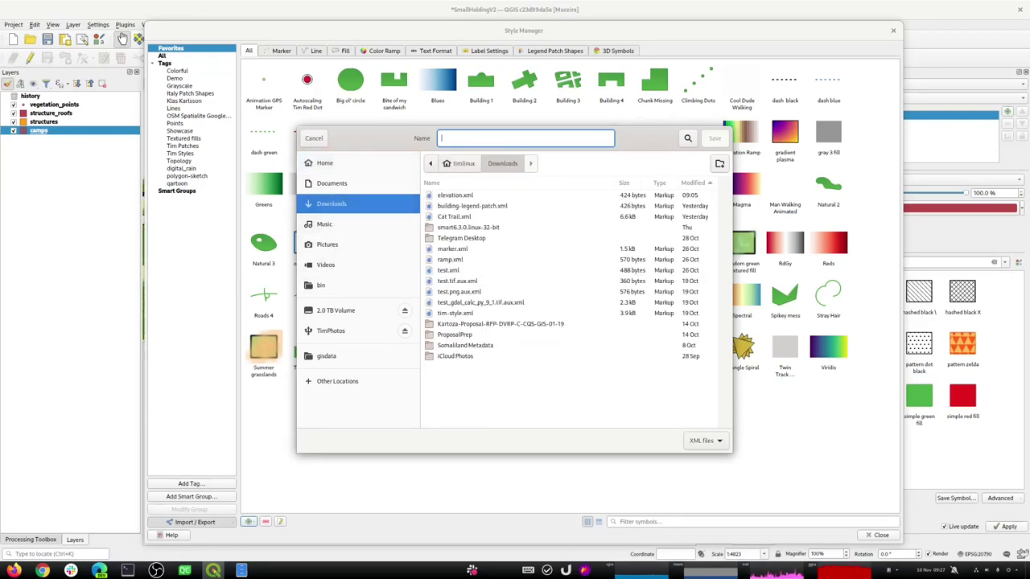
type("legend-patch-bite-of-my-sandwic")
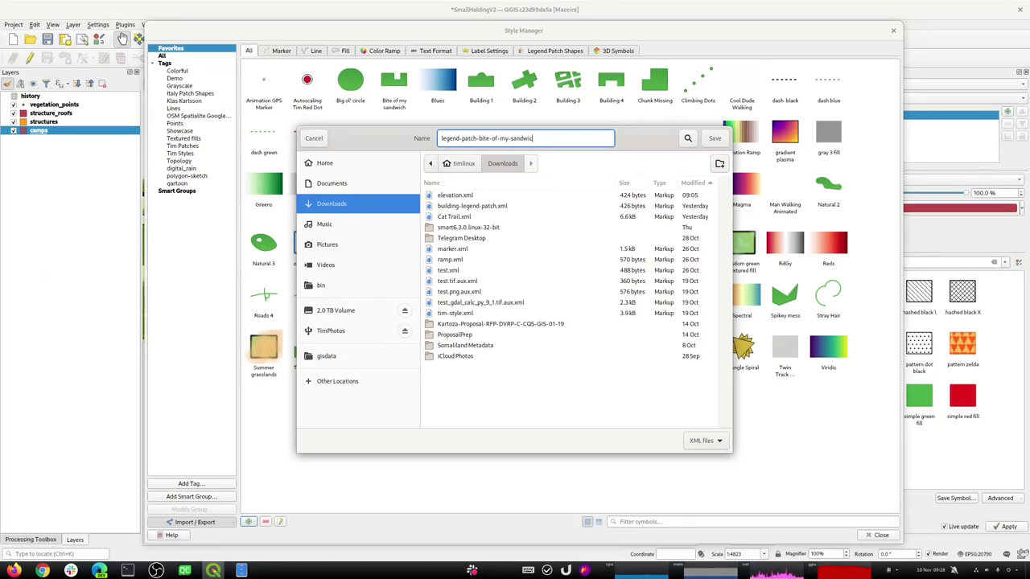
type(".xml")
left_click(716, 138)
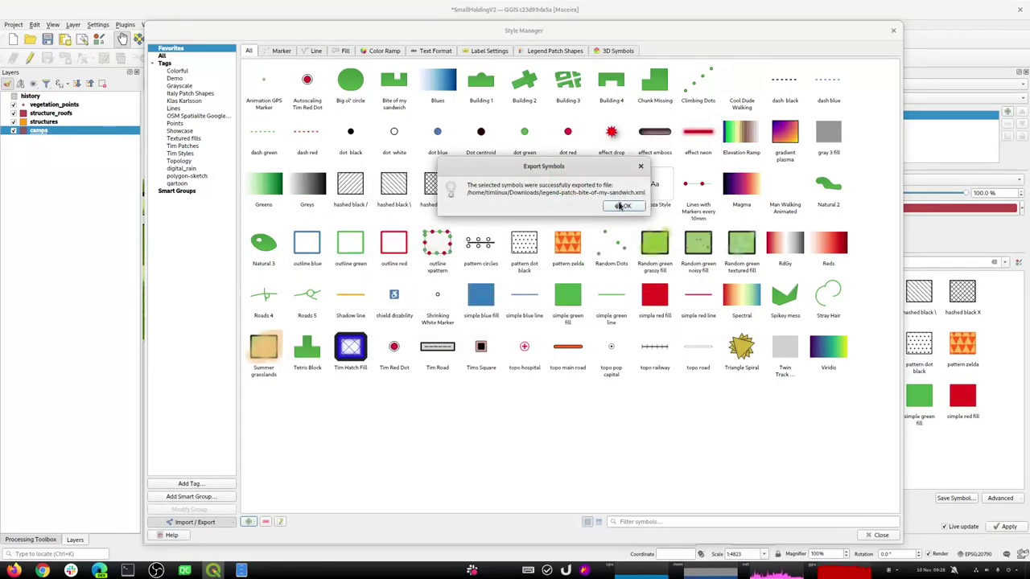
left_click(620, 206)
- Capture the sandwich symbol with Flameshot and save it to Downloads as sandwich-legend-patch.png
key("Print")
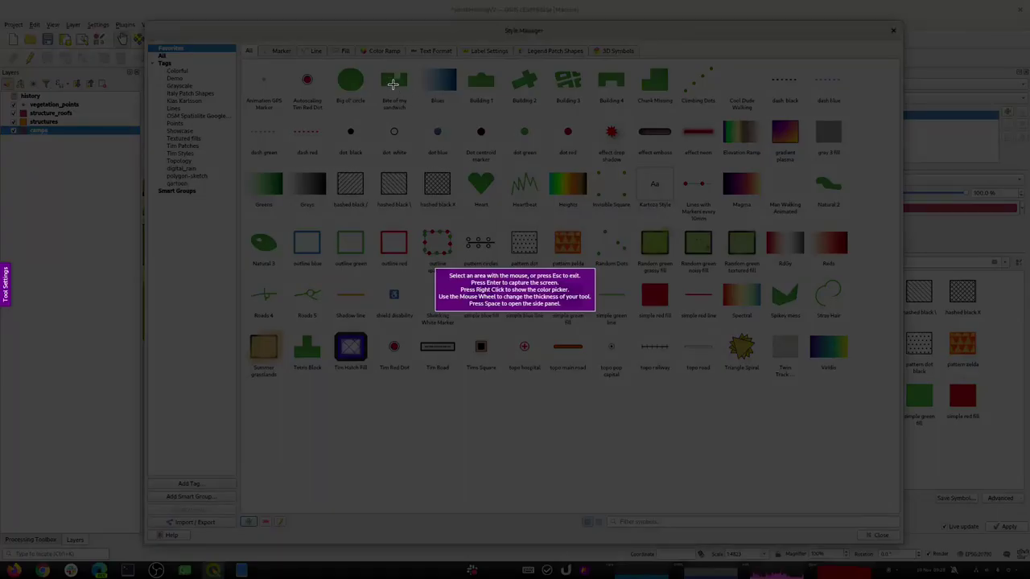
left_click_drag(373, 66, 411, 92)
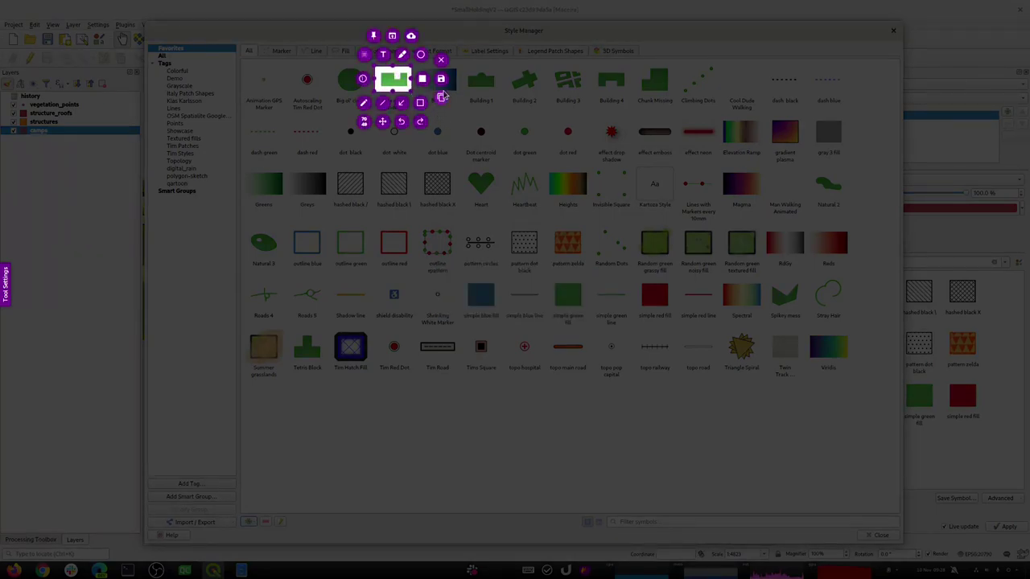
left_click(444, 81)
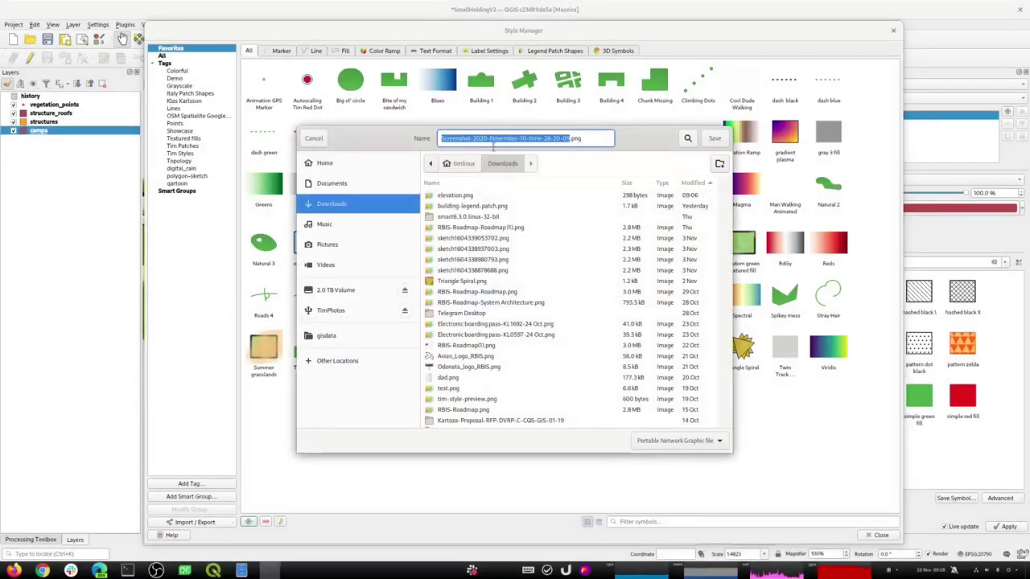
left_click(487, 208)
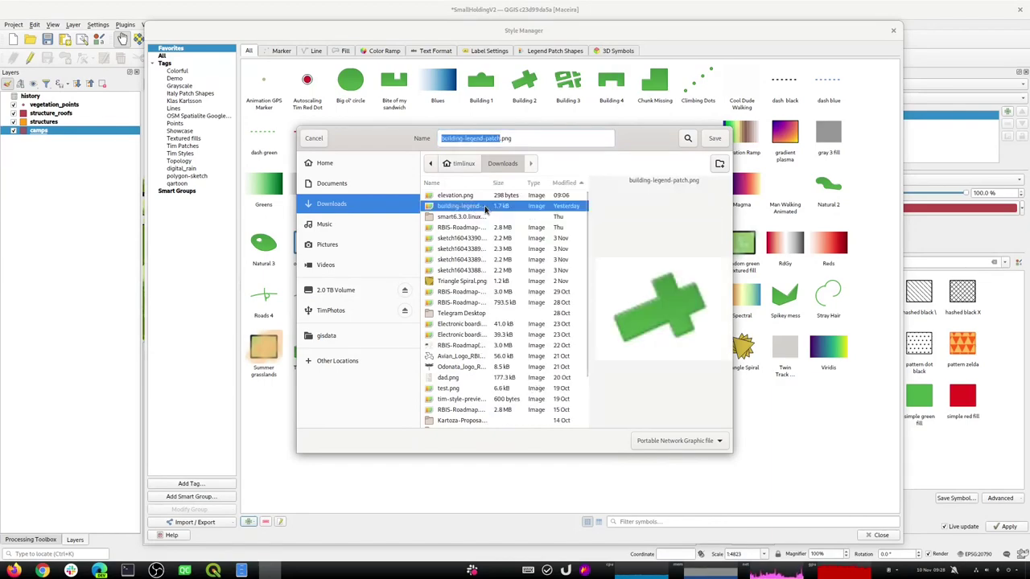
left_click(467, 138)
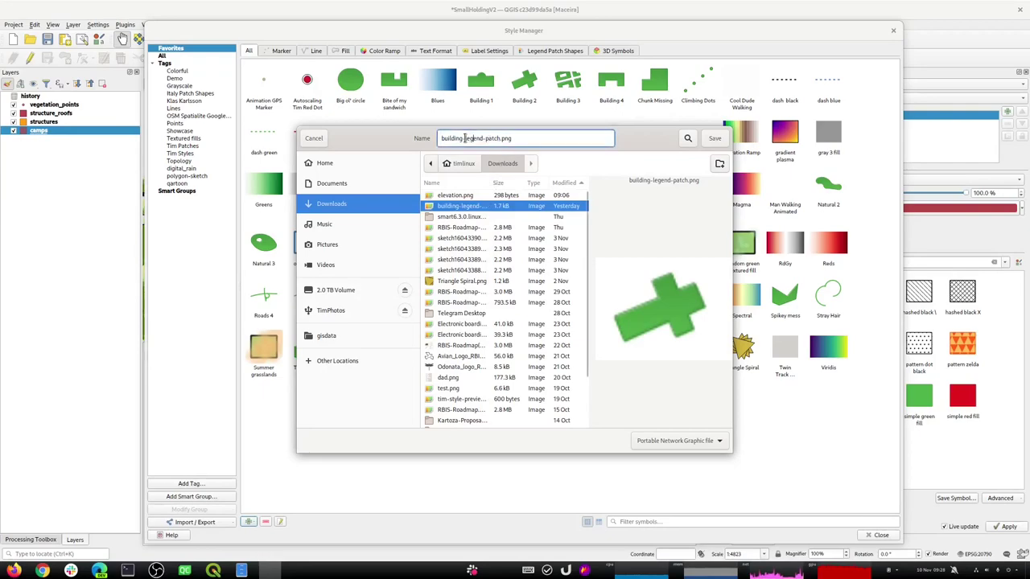
key("shift+Home")
type("sandw")
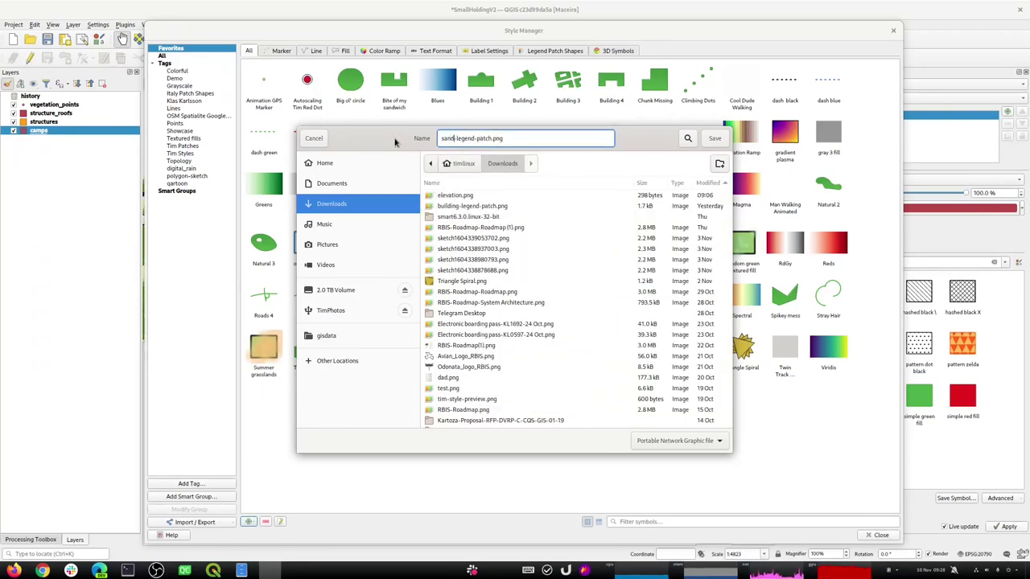
type("ich")
left_click(708, 138)
- Switch from QGIS to the Firefox window
key("alt+Tab")
key("Tab")
key("alt+Tab")
key("Tab")
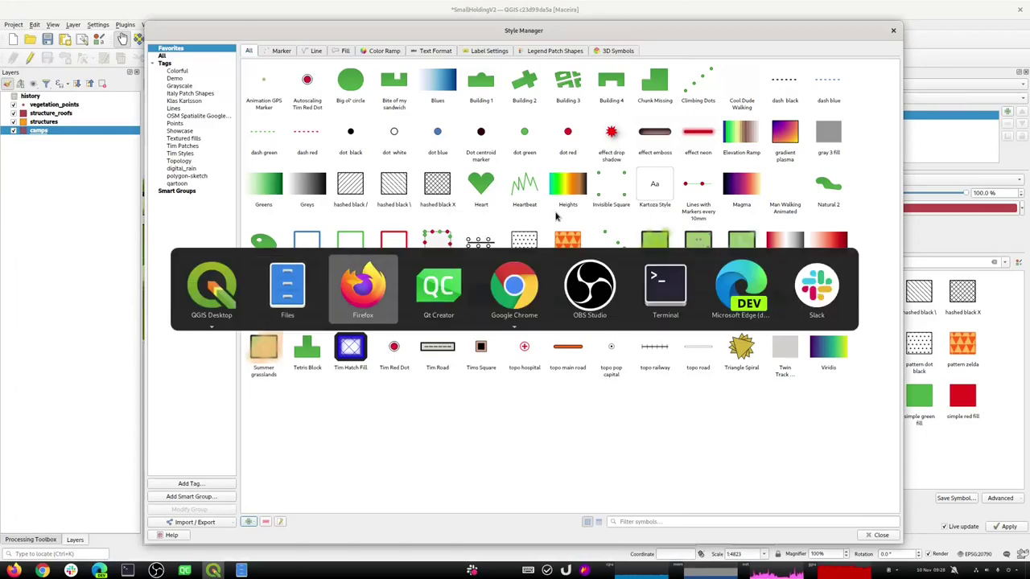
- Attach legend-patch-bite-of-my-sandwich.xml and sandwich-legend-patch.png, then describe it as a sandwich-with-a-bite legend patch
left_click(298, 191)
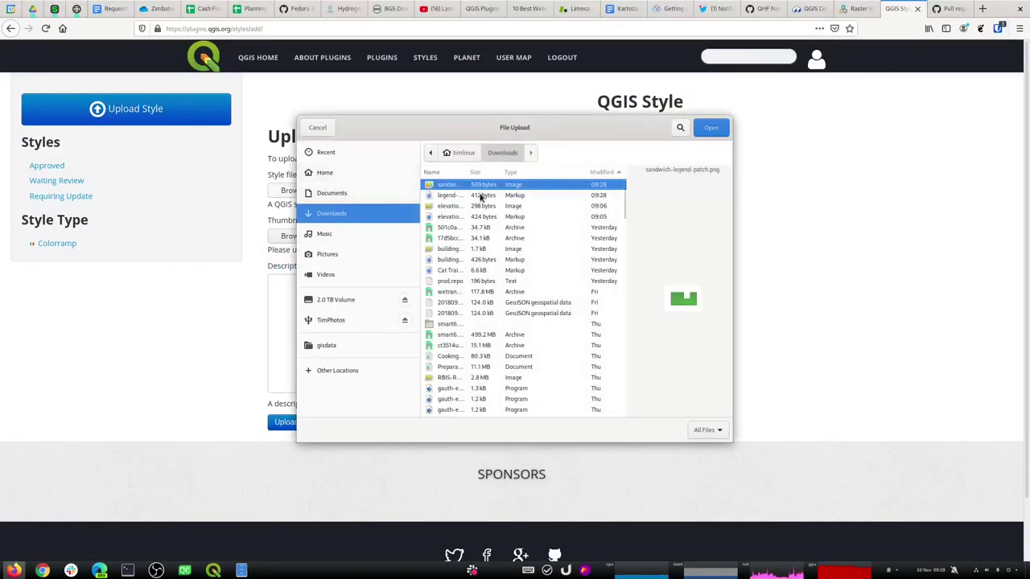
left_click(449, 197)
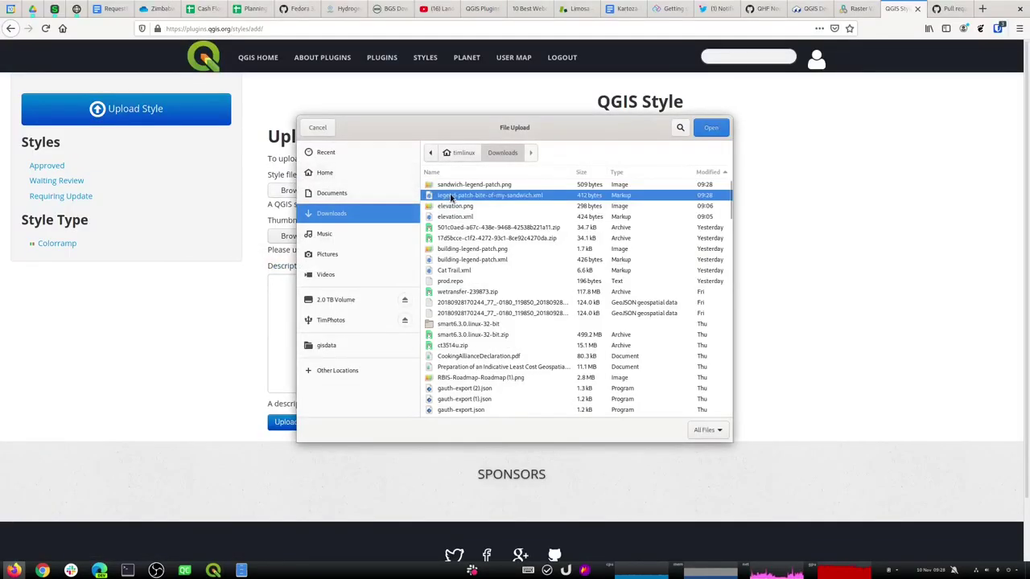
left_click(713, 127)
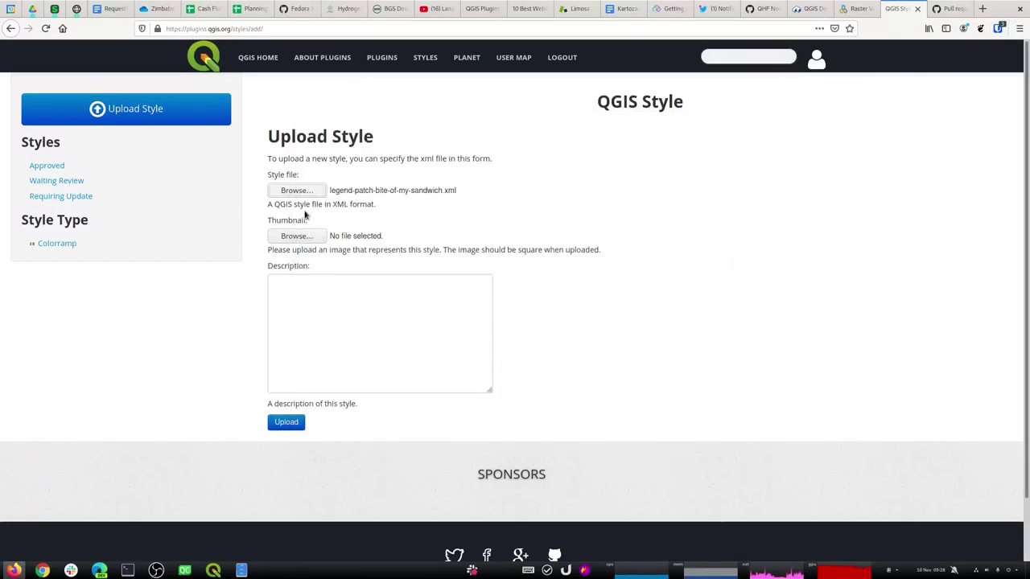
left_click(295, 235)
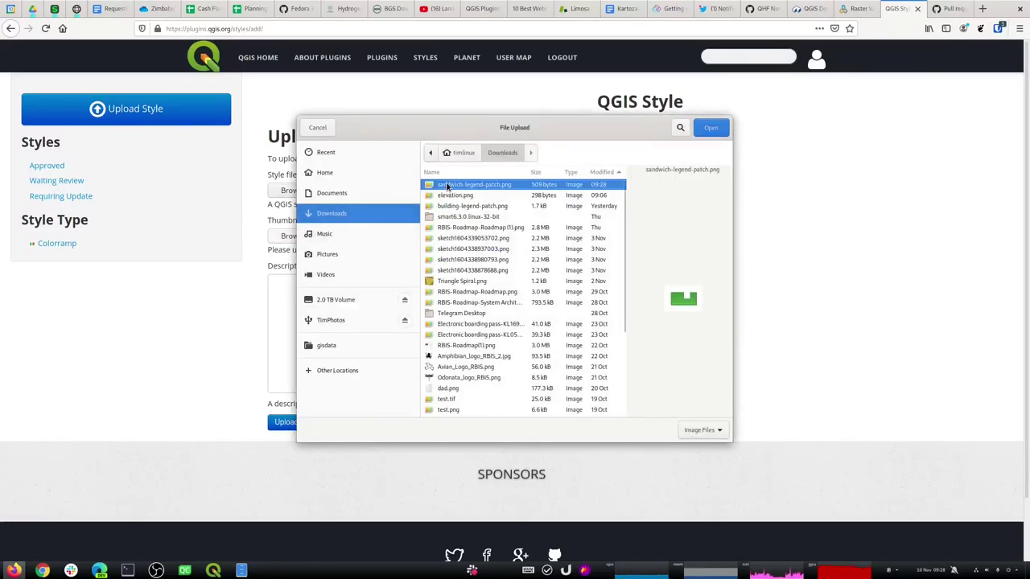
left_click(709, 128)
left_click(328, 315)
type("cur")
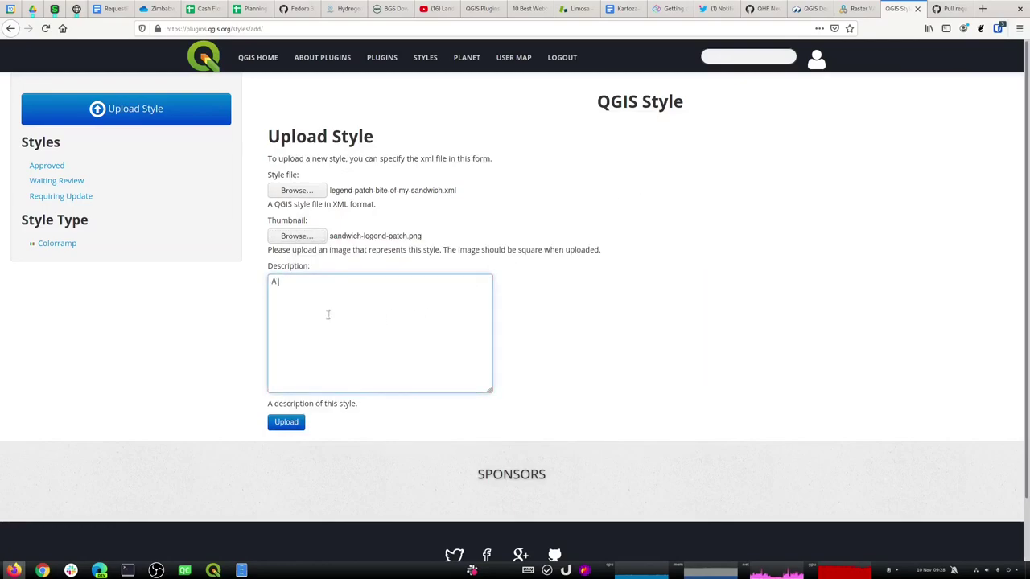
type("e legend patch that looks like a sandwich w")
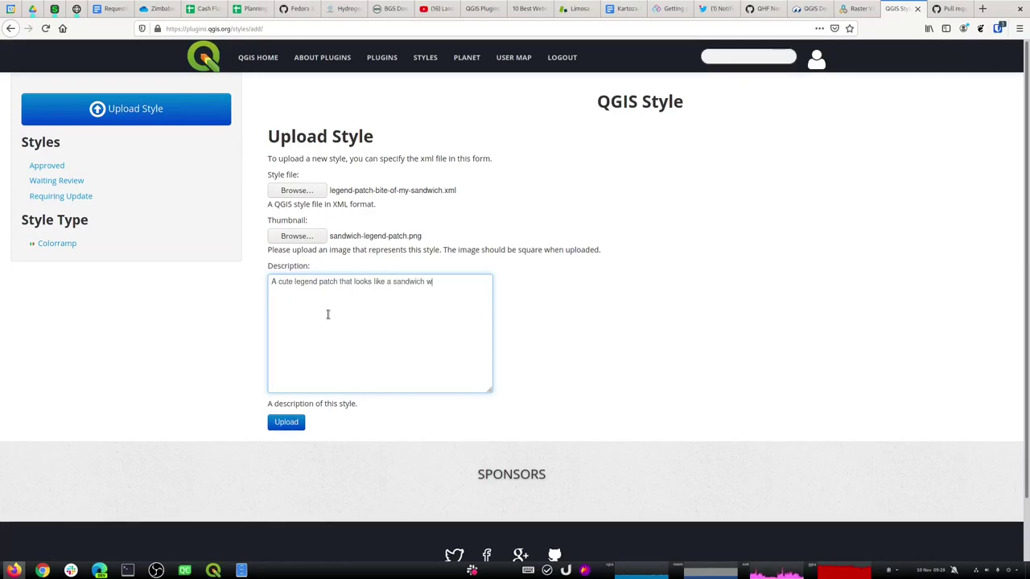
type("ith a bite taken out of it.")
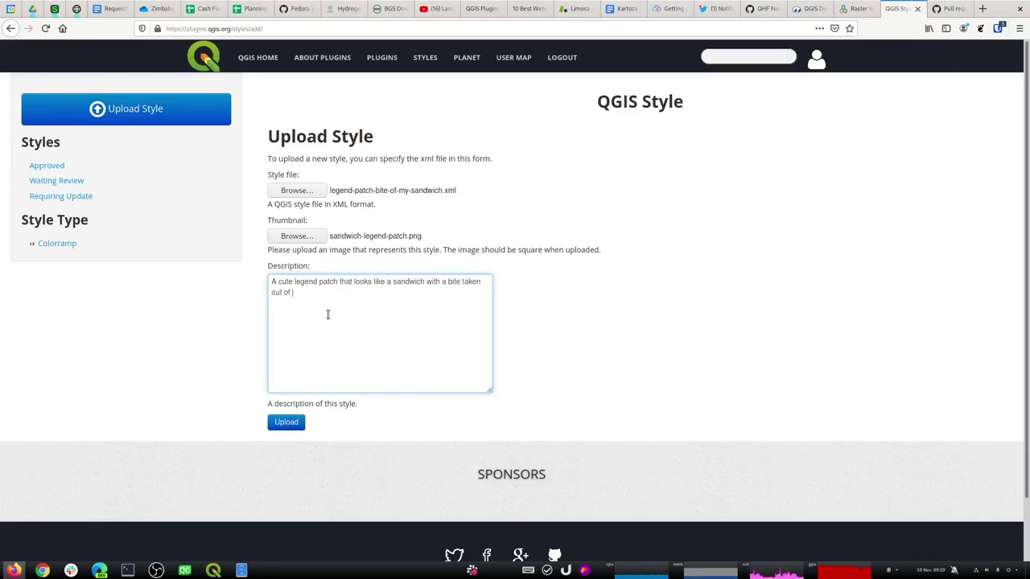
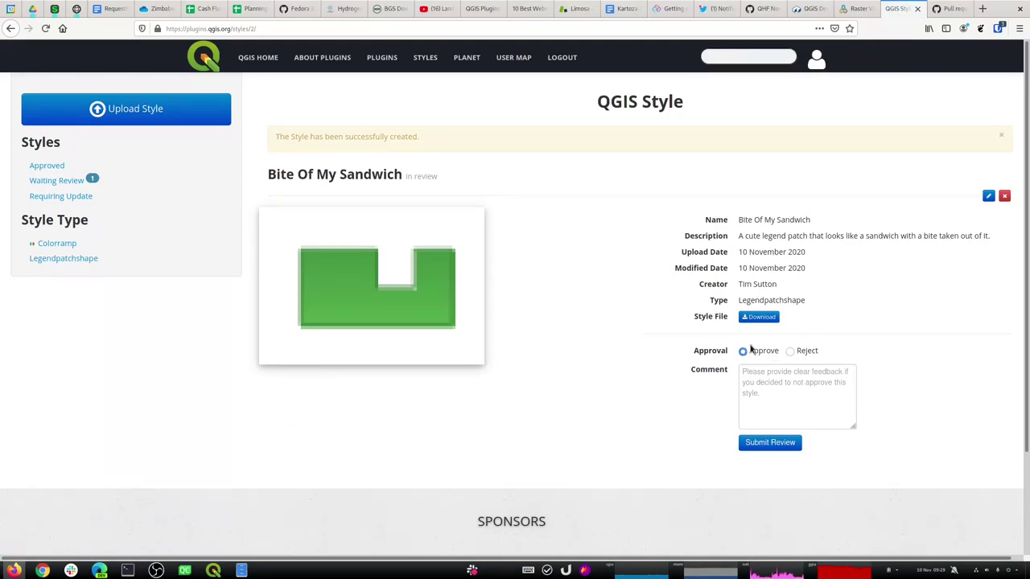
- Approve the Bite Of My Sandwich style with the review comment 'Great patch'
left_click(769, 380)
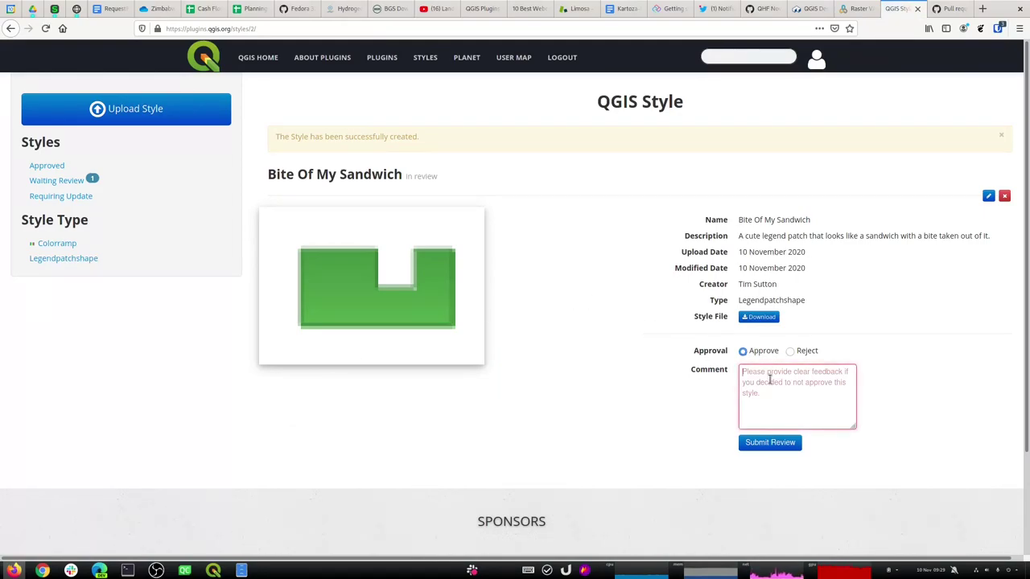
type("Great patch!")
left_click(758, 442)
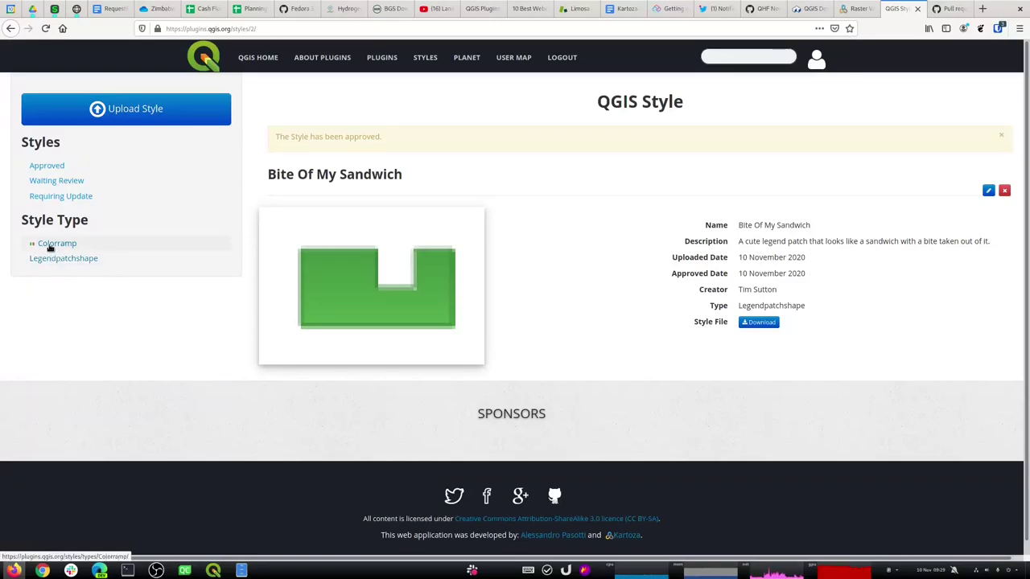
left_click_drag(242, 28, 284, 30)
- Open the Django site administration and its Style types list
key("BackSpace")
key("BackSpace")
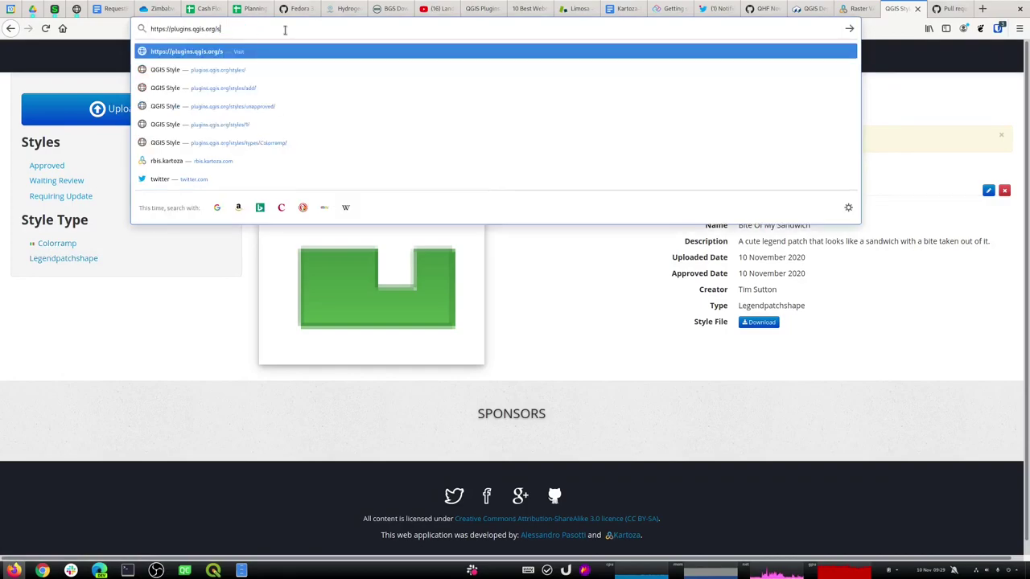
key("Down")
key("Down")
key("Return")
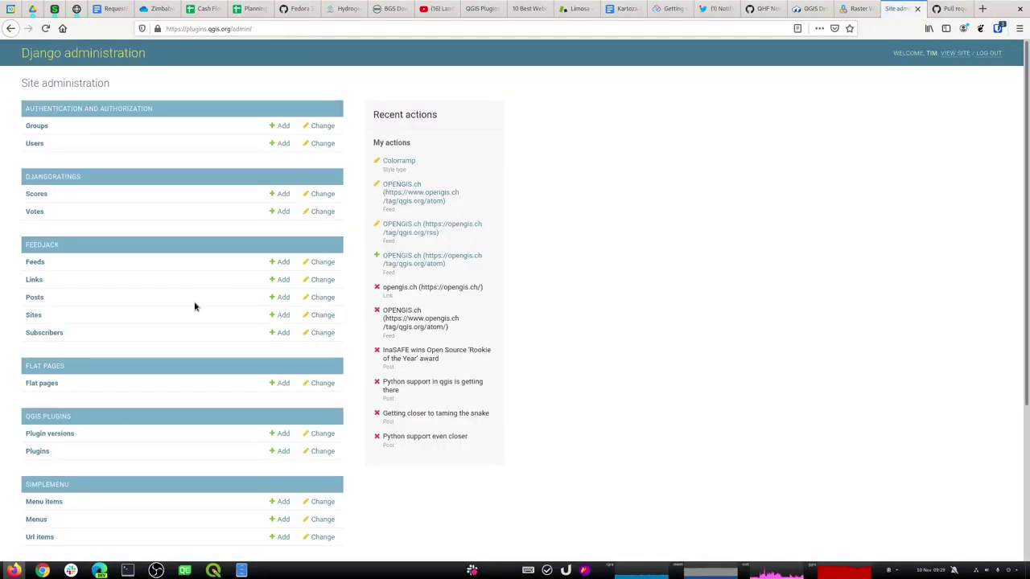
scroll(195, 306, "down", 5)
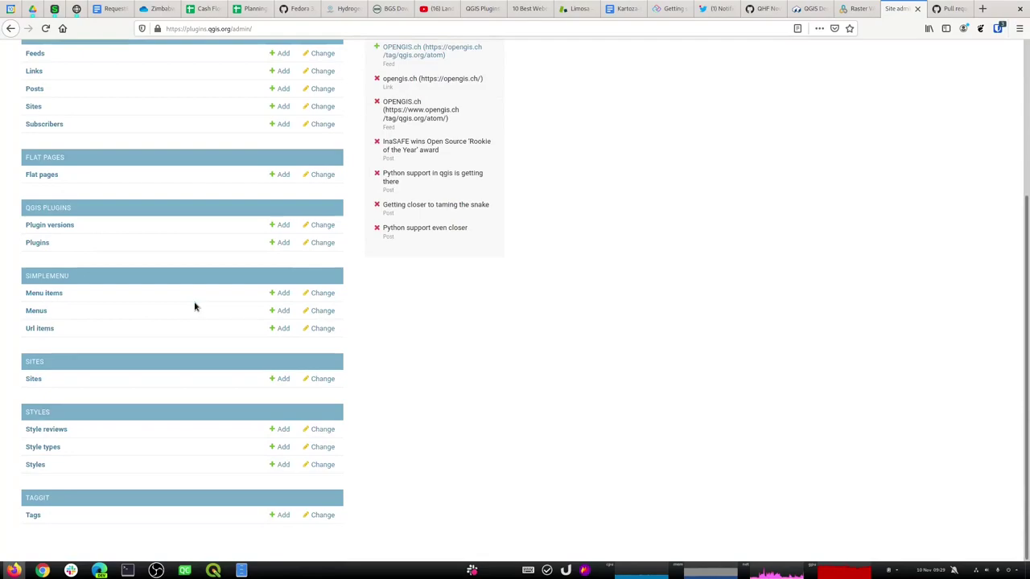
left_click(50, 448)
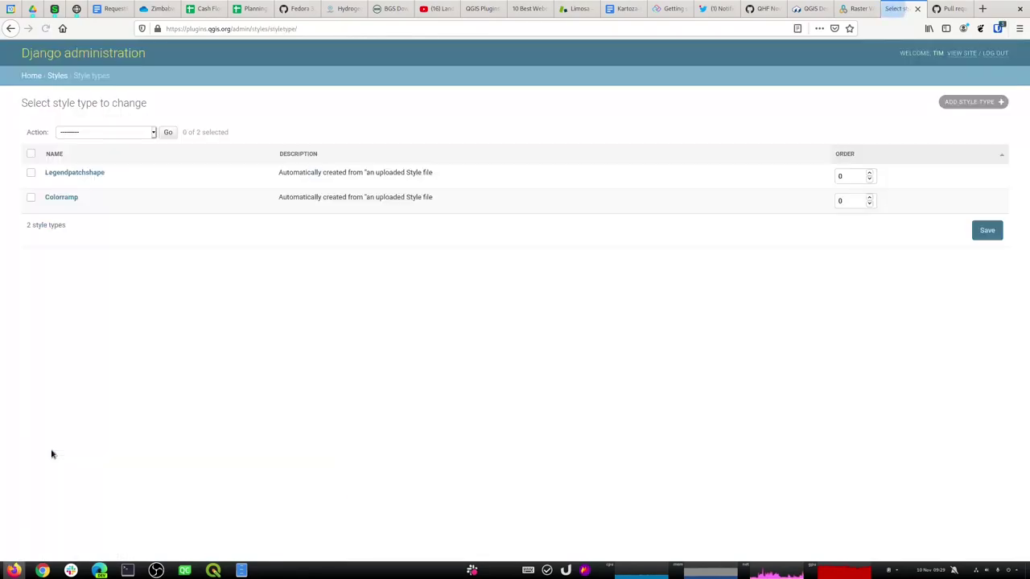
- Rename Legendpatchshape to 'Legend Patch Shape' with the sandwich-legend-patch.png icon and save
left_click(70, 173)
left_click_drag(181, 169, 146, 168)
type("Patch")
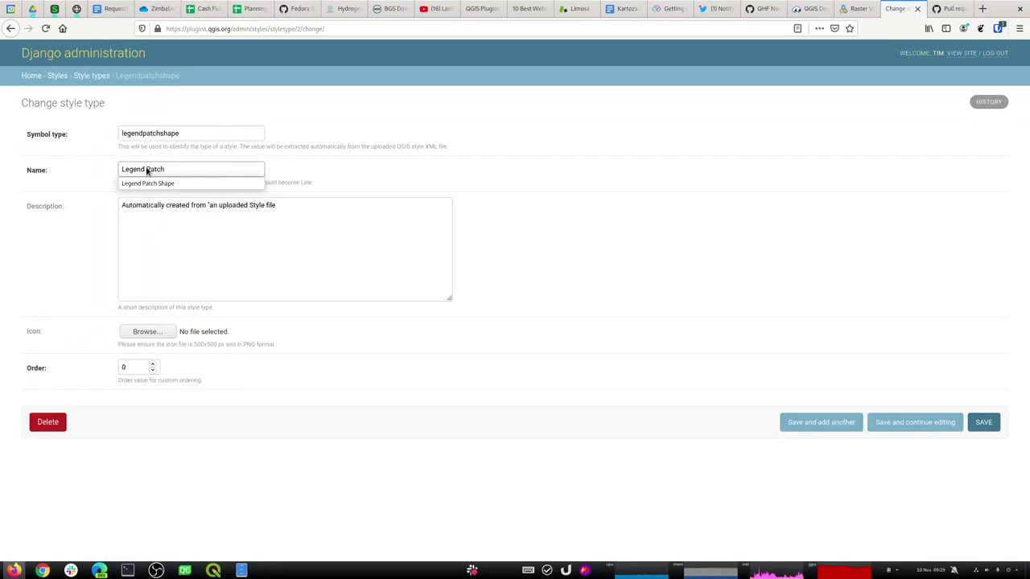
type(" Shape")
left_click(227, 251)
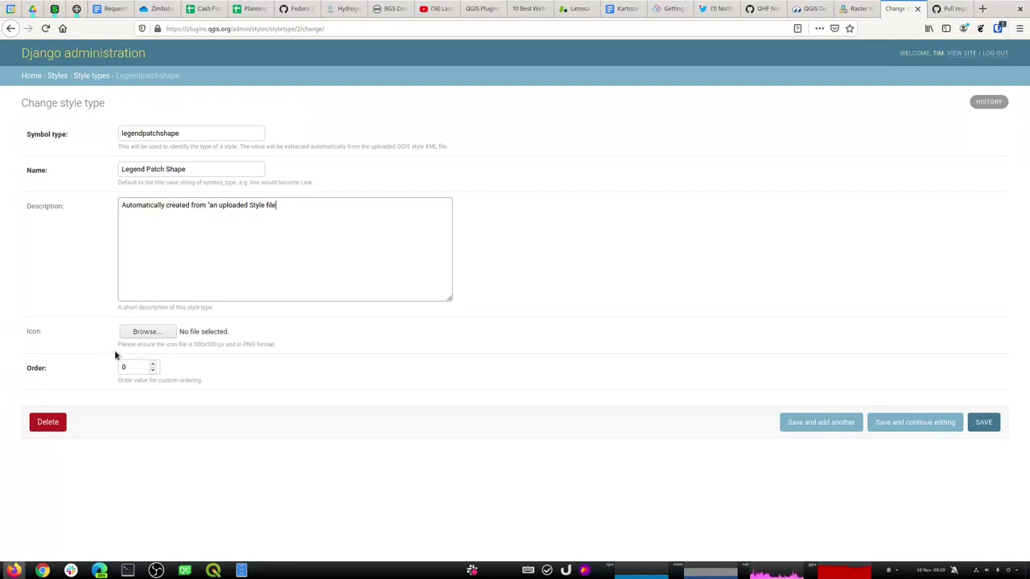
left_click(147, 332)
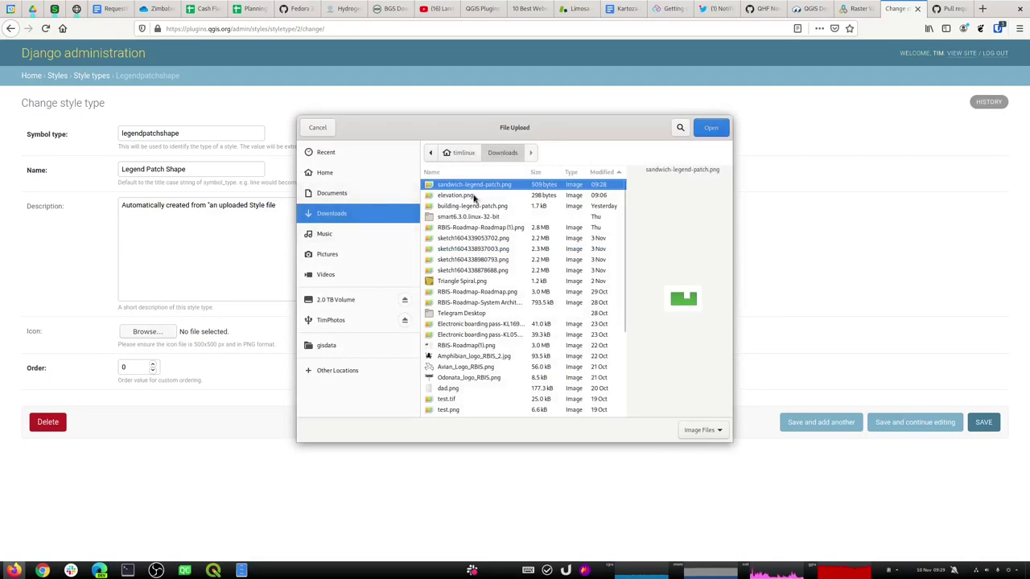
left_click(708, 128)
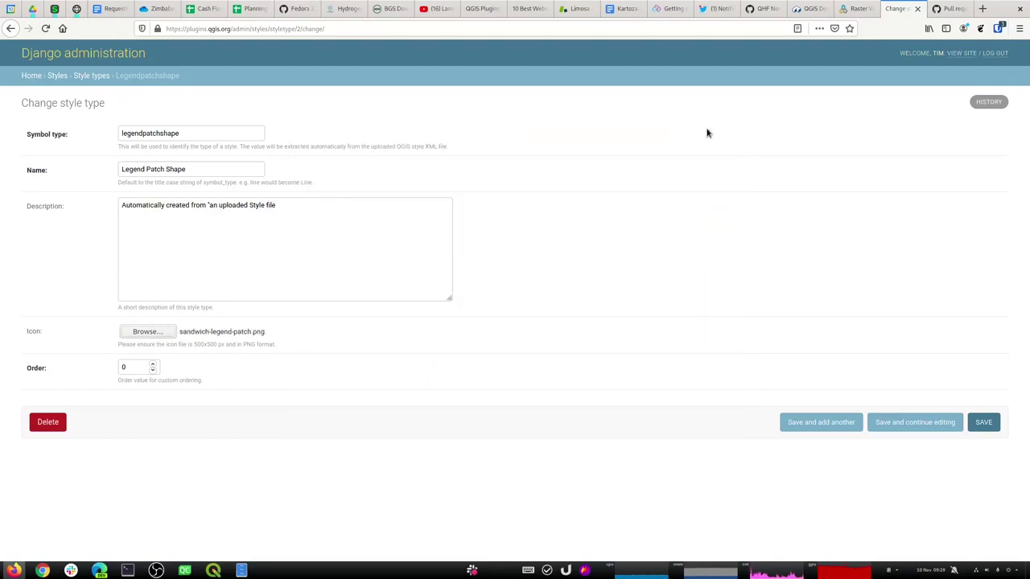
left_click(983, 422)
- Rename Colorramp to 'Color Ramp', save it, and return to the public plugins site
left_click(69, 224)
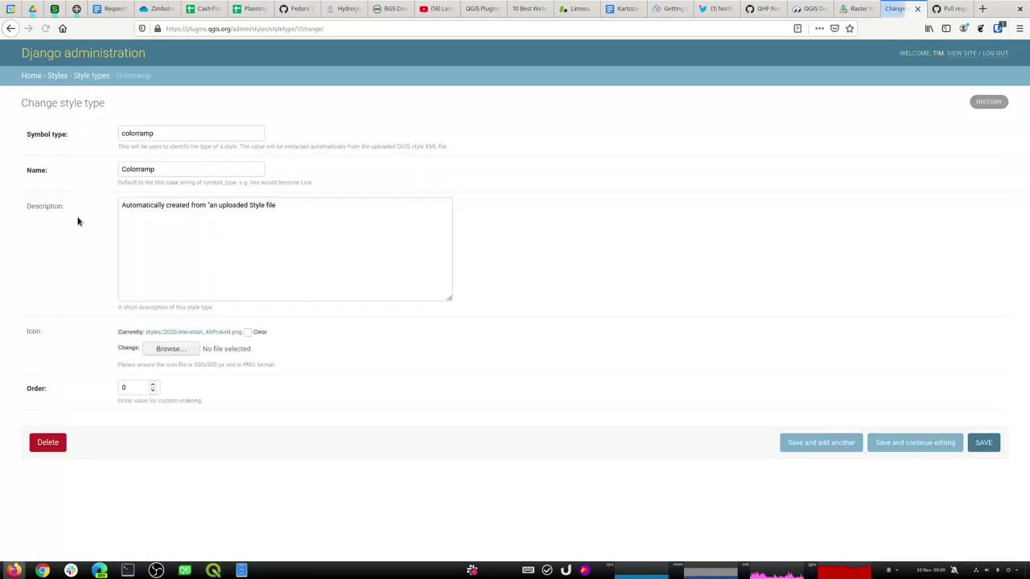
double_click(161, 169)
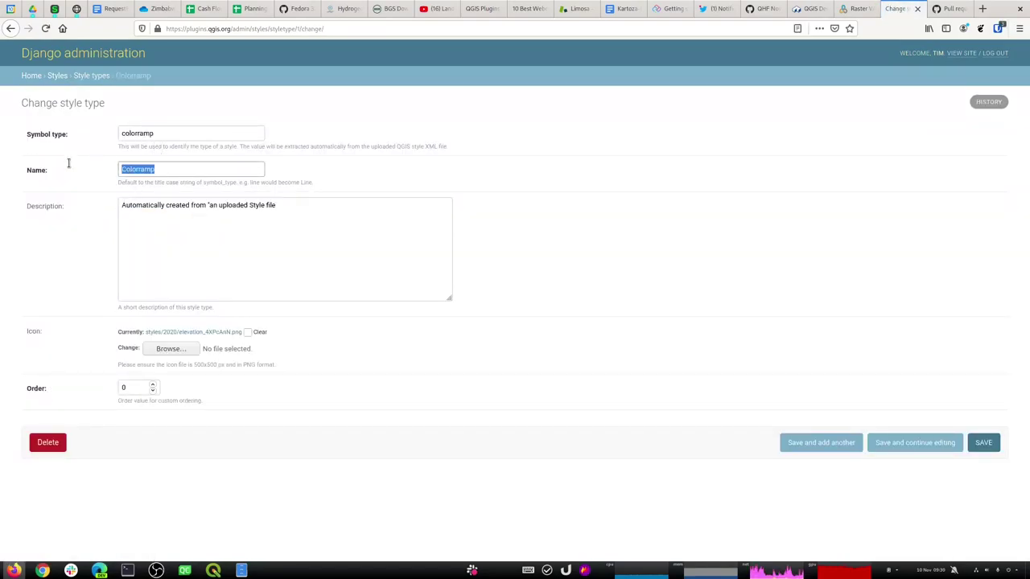
type("Color Ram")
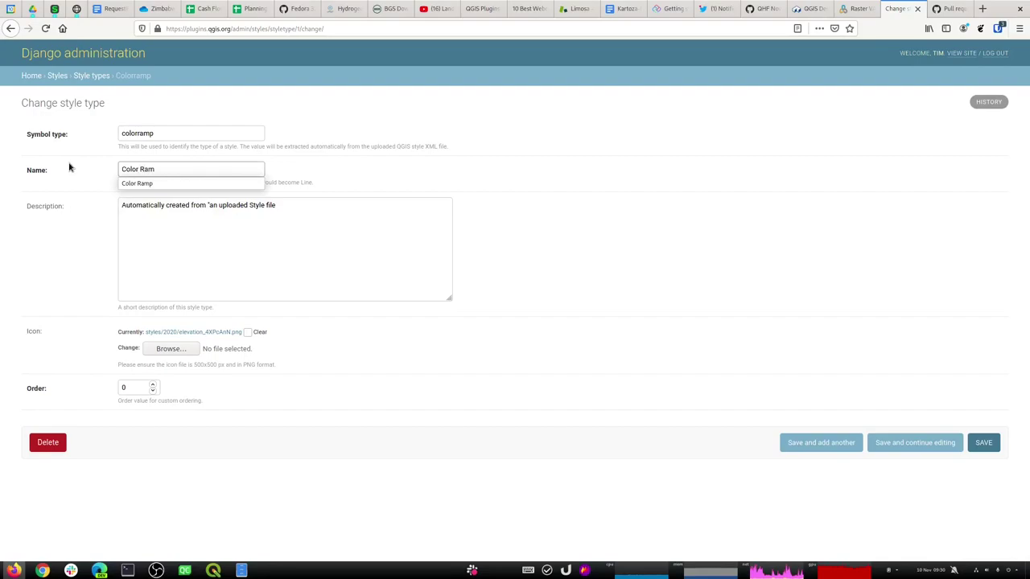
type("p")
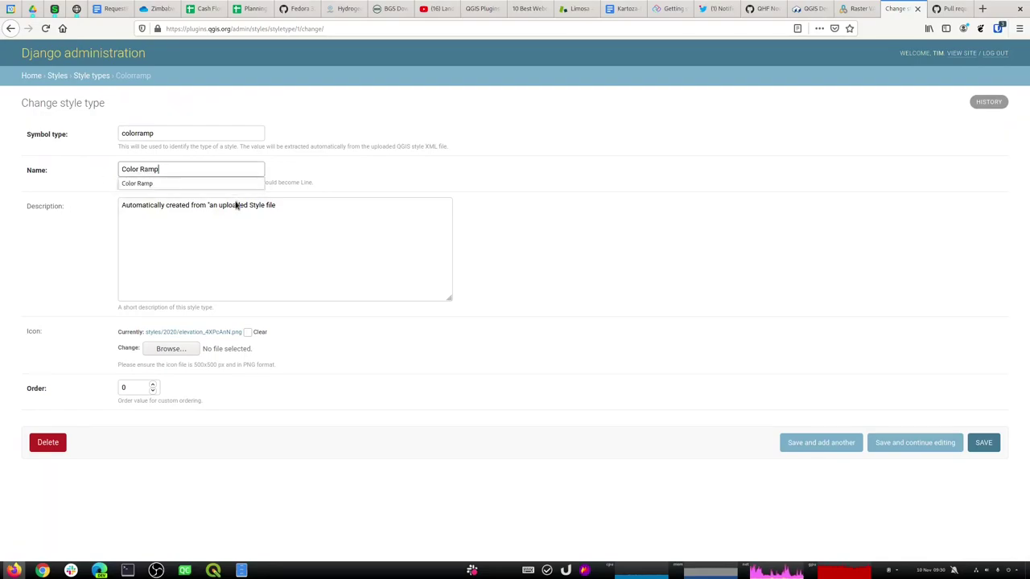
left_click(594, 341)
left_click(985, 443)
left_click(960, 53)
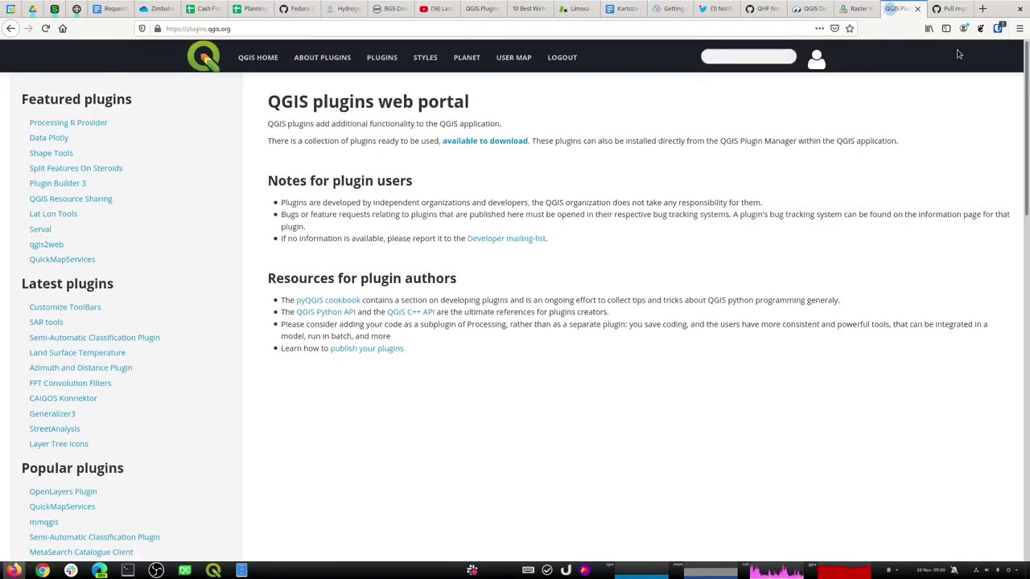
- Filter the public styles list by Color Ramp, then settle on Legend Patch Shape
left_click(425, 57)
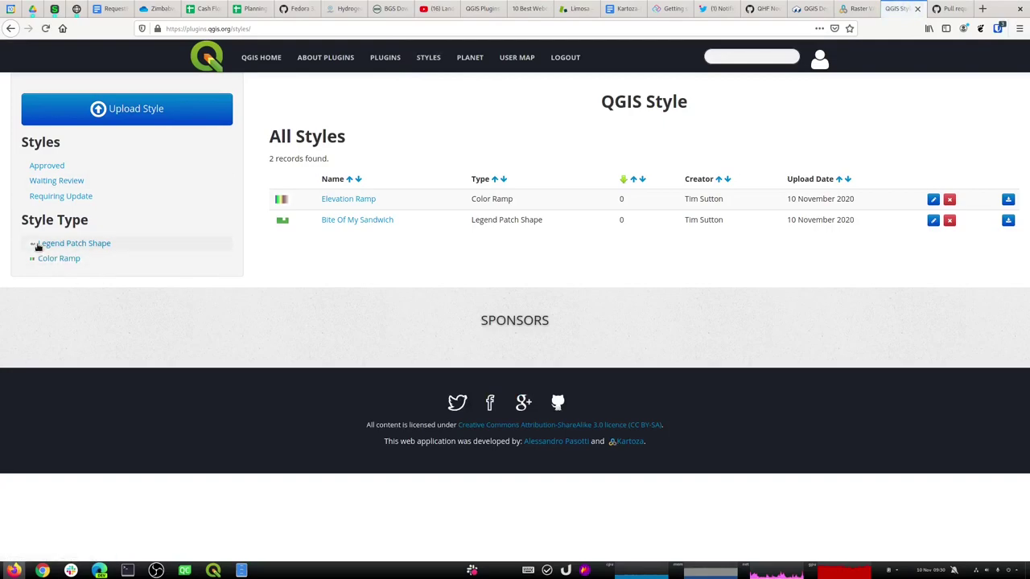
left_click(43, 246)
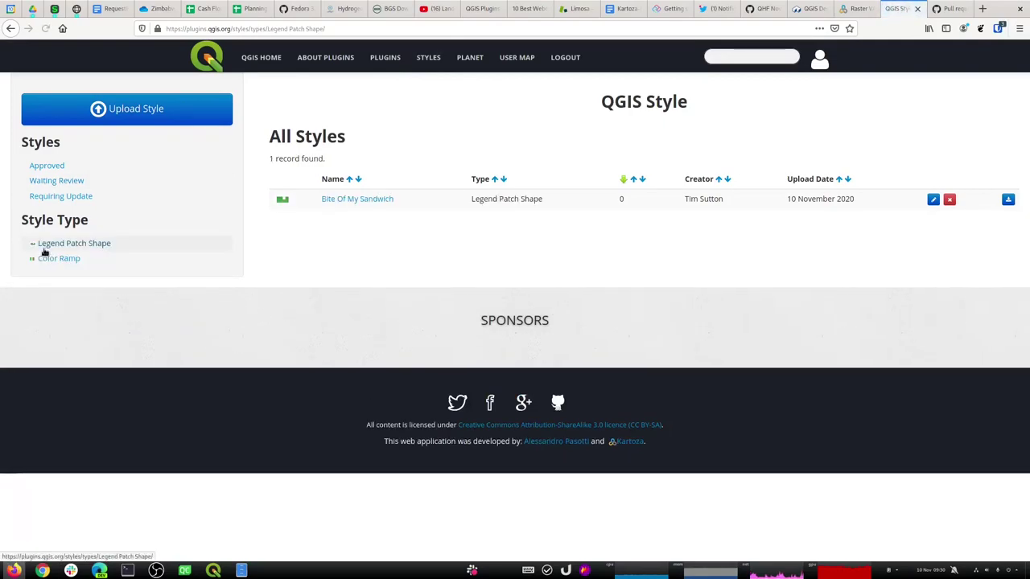
left_click(50, 259)
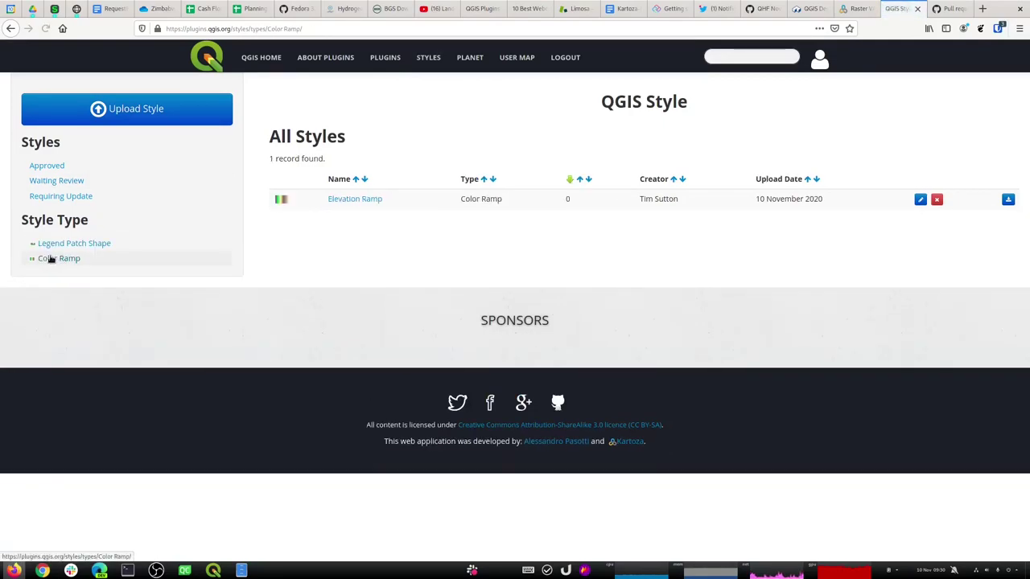
left_click(56, 244)
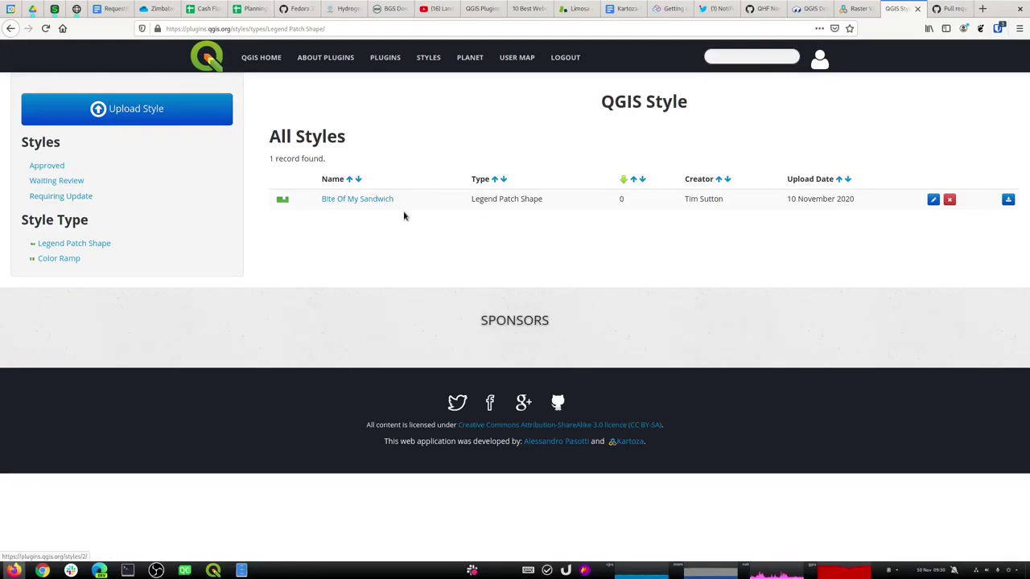
- Search the site for 'Sand', then return to the All Styles list
left_click(737, 56)
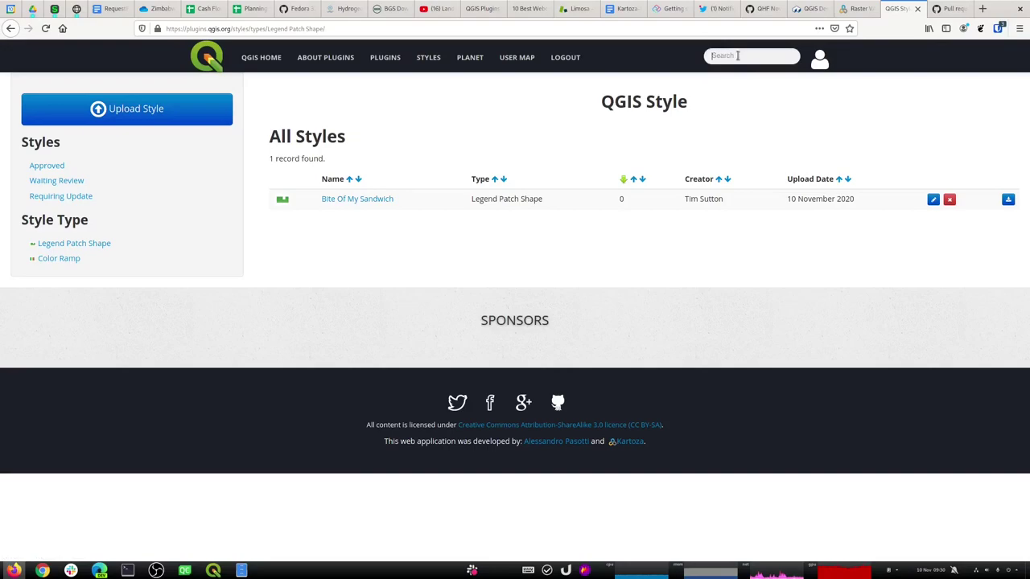
type("Sand")
key("Return")
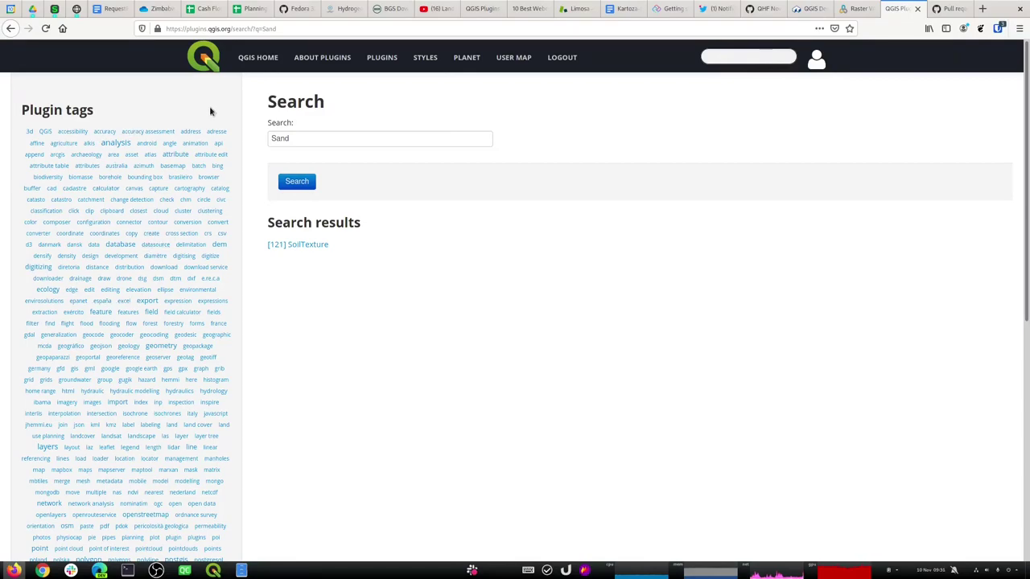
left_click(427, 59)
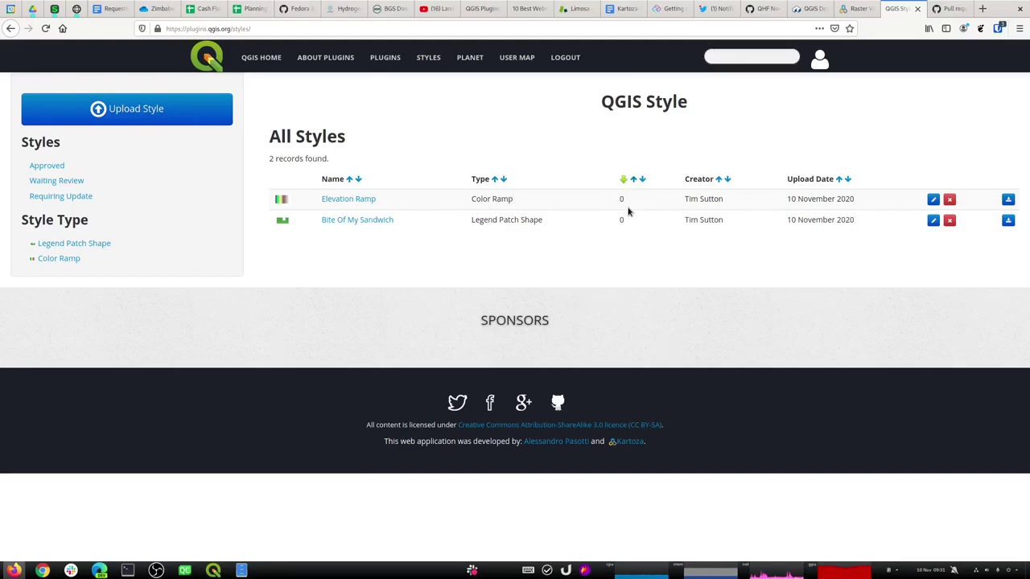
- Download the Elevation Ramp XML style three times, closing each opened file
left_click(1008, 200)
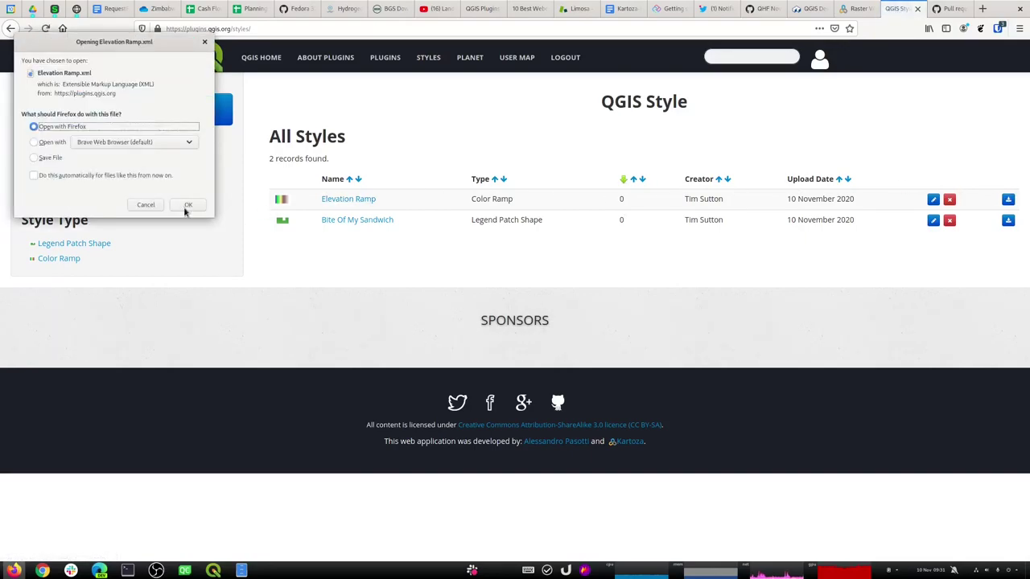
left_click(180, 206)
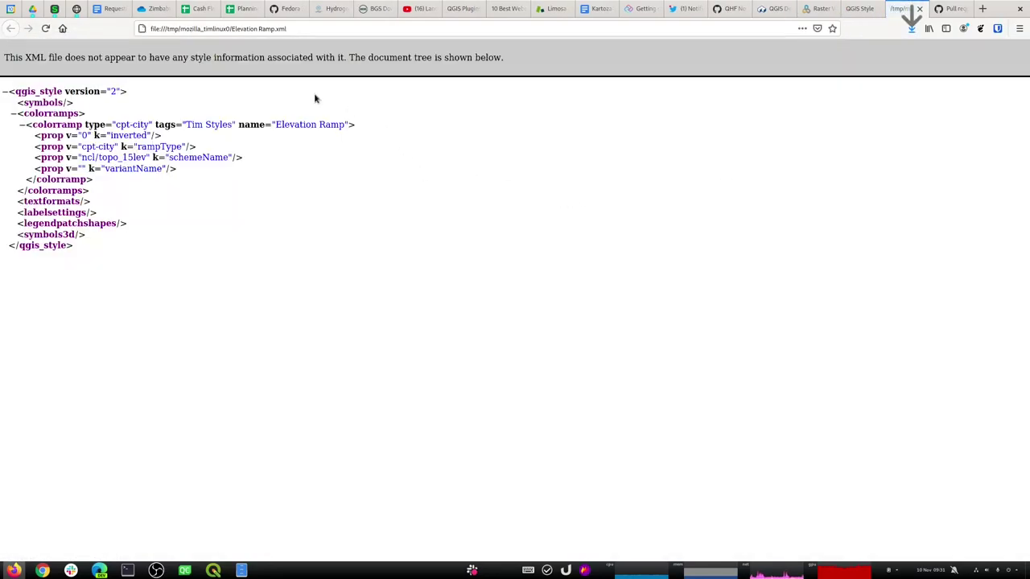
left_click(919, 10)
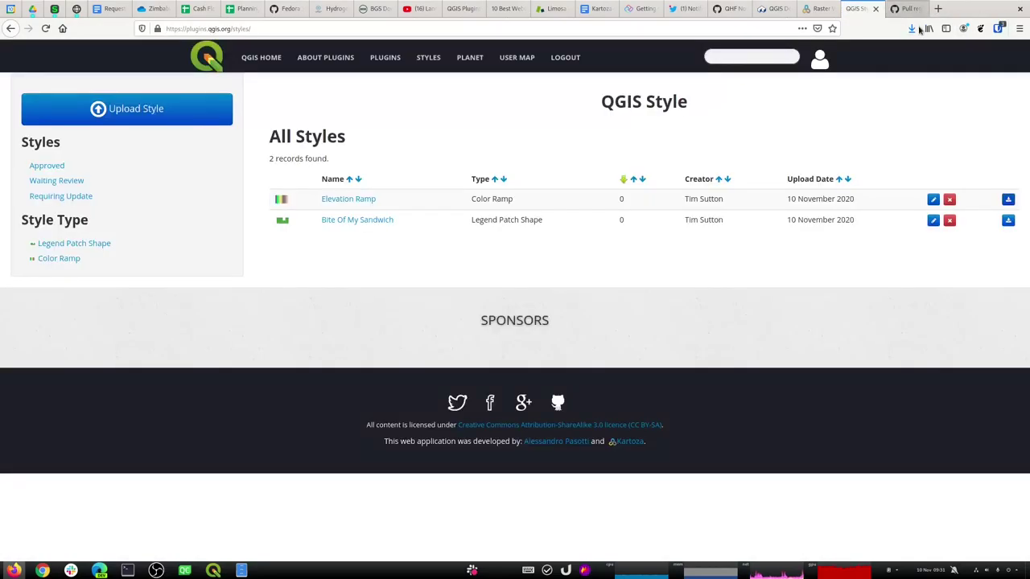
left_click(1009, 201)
left_click(184, 205)
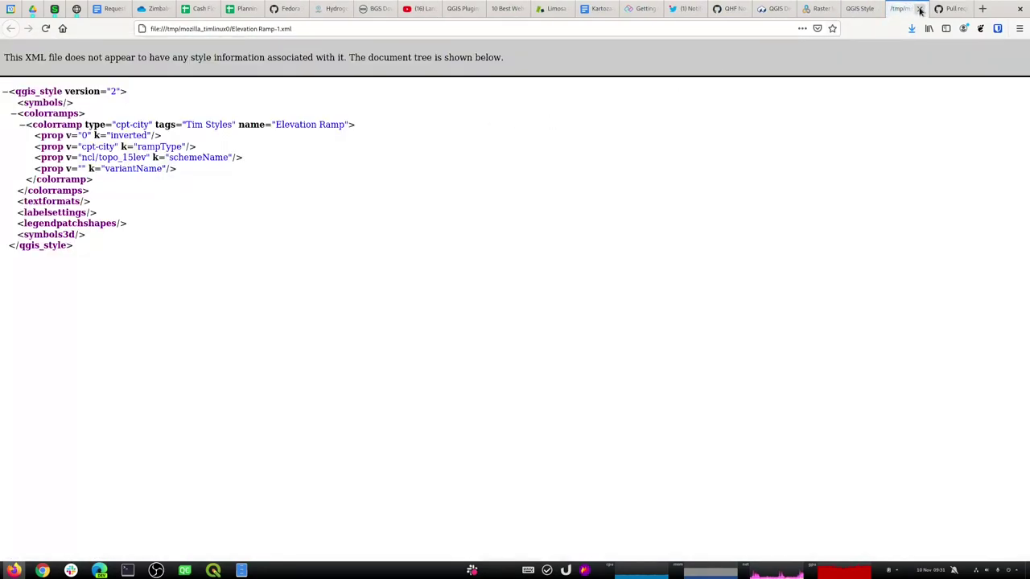
left_click(920, 10)
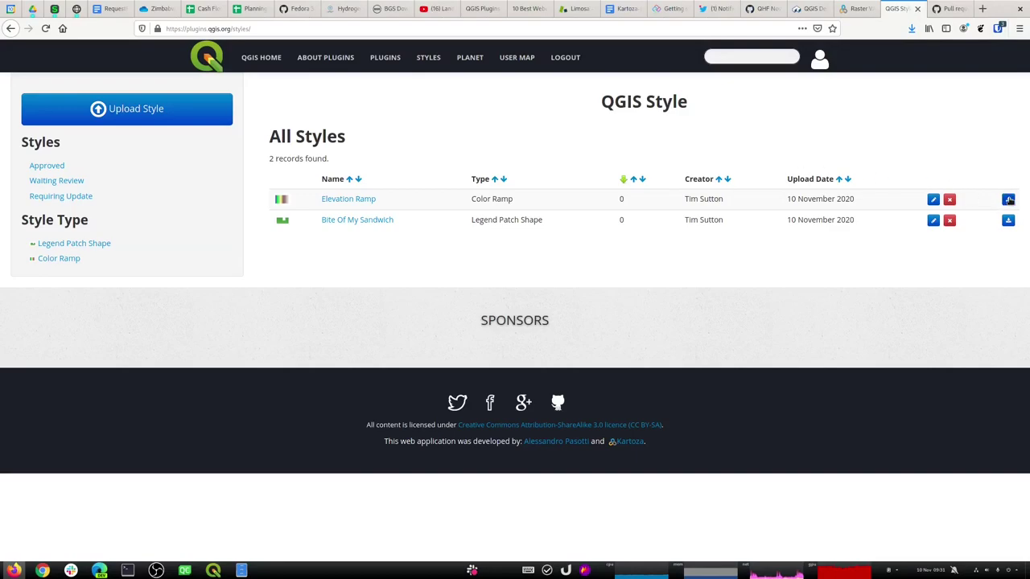
left_click(1008, 199)
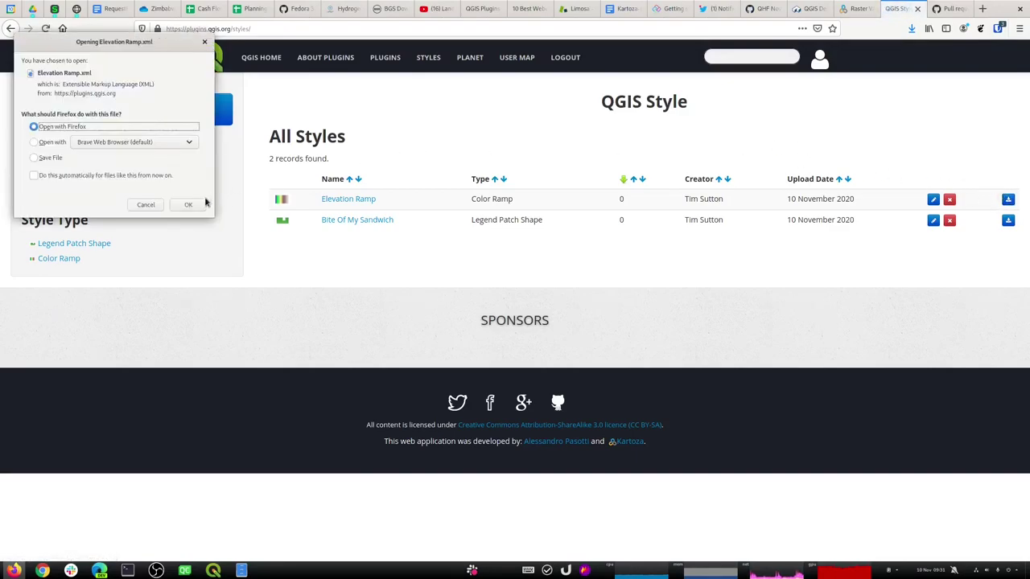
left_click(199, 204)
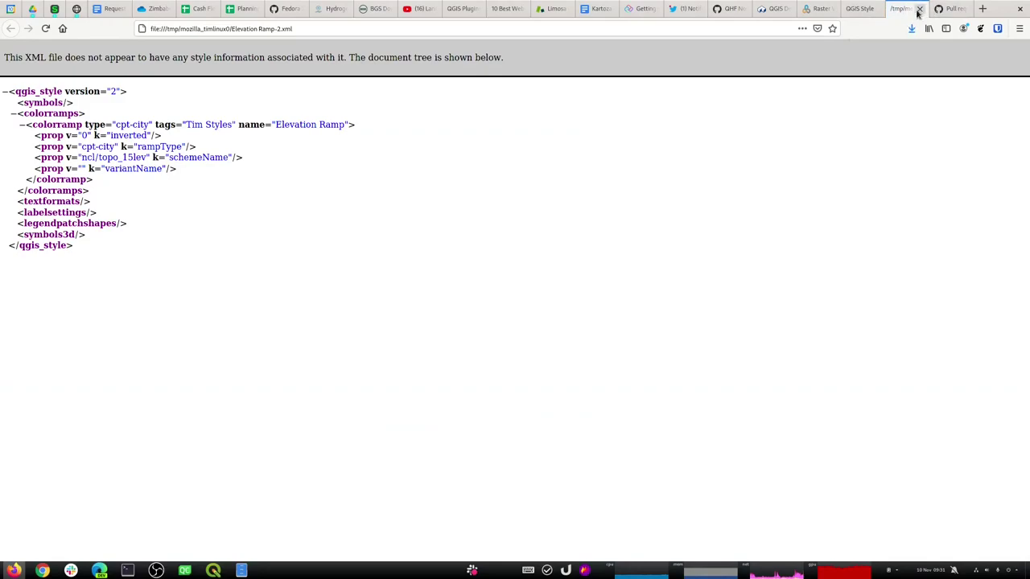
left_click(920, 10)
- Reload the styles list and sort it by download count, highest first
left_click(46, 28)
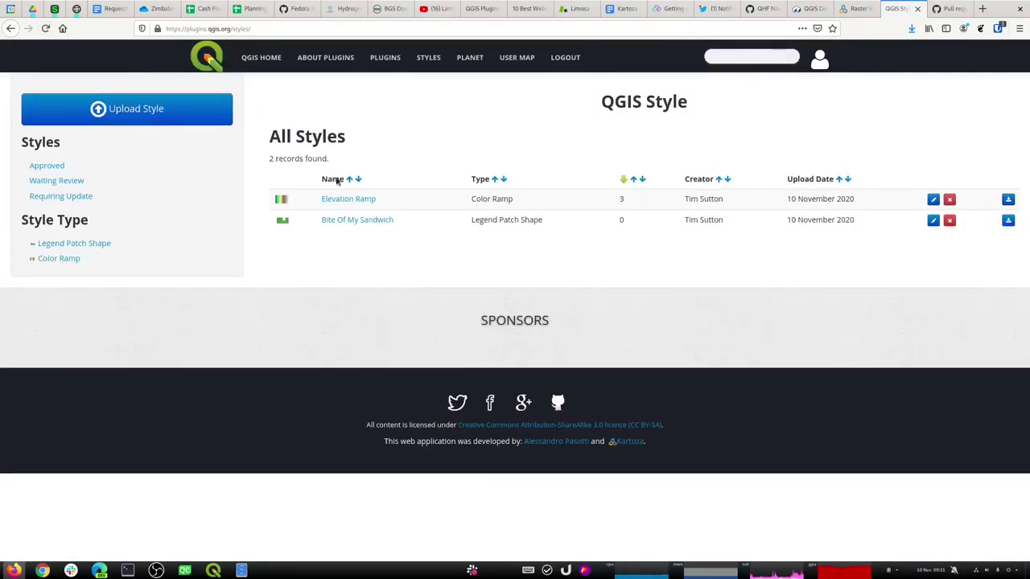
left_click(642, 180)
left_click(642, 180)
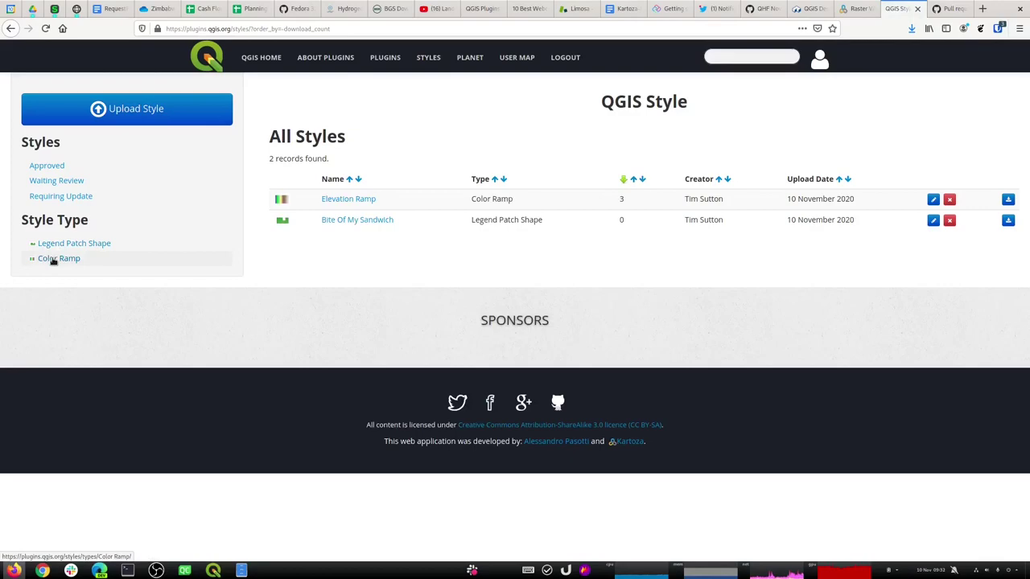
- Sort Color Ramp and Legend Patch Shape styles by downloads, then view QGIS-Django GitHub issues
left_click(53, 259)
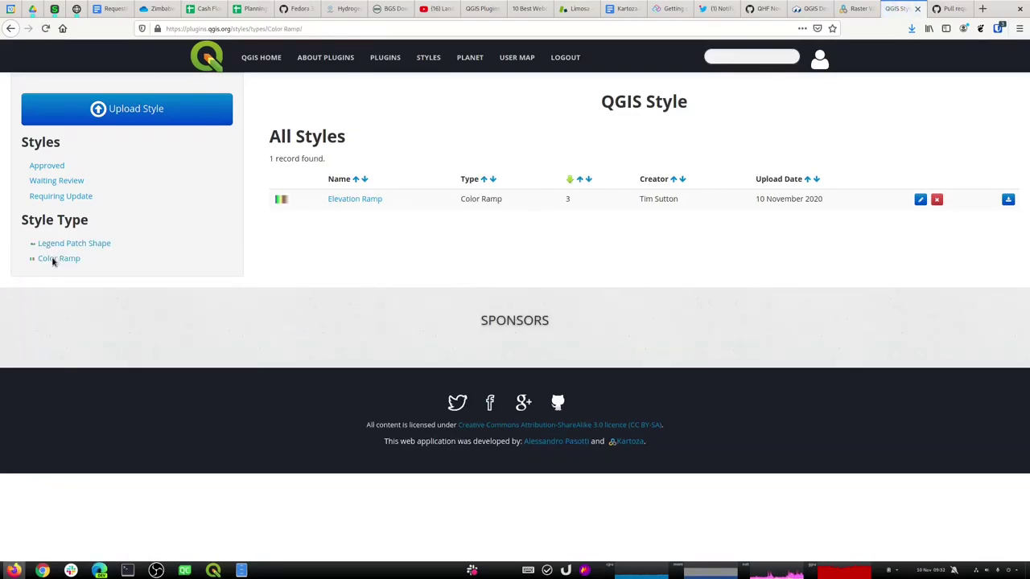
left_click(579, 179)
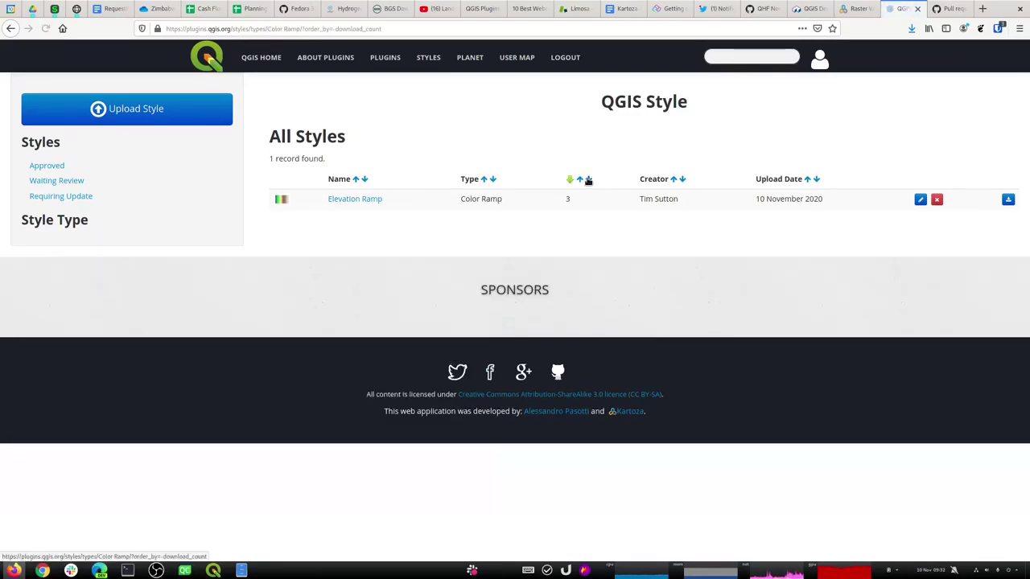
left_click(104, 243)
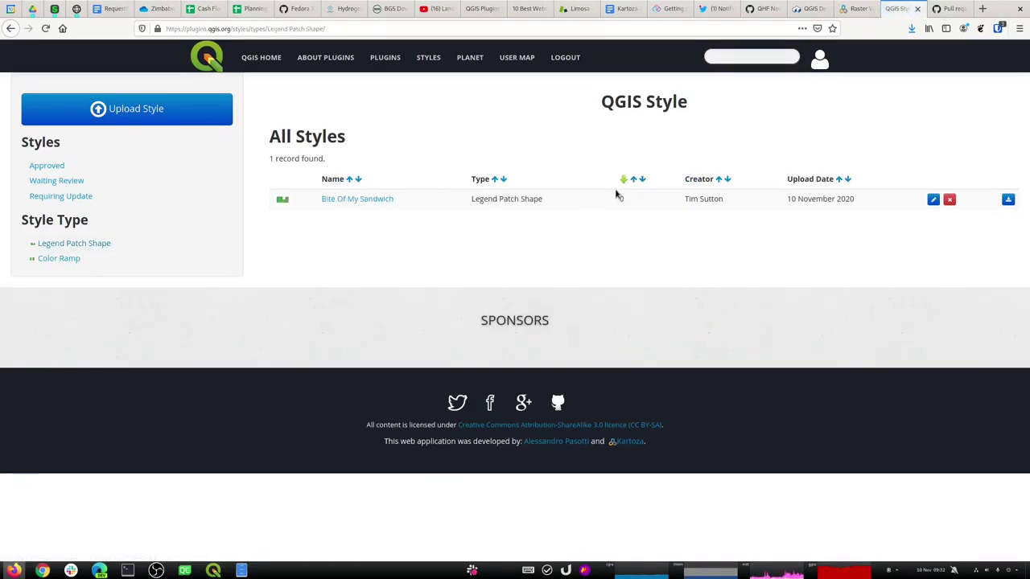
left_click(643, 180)
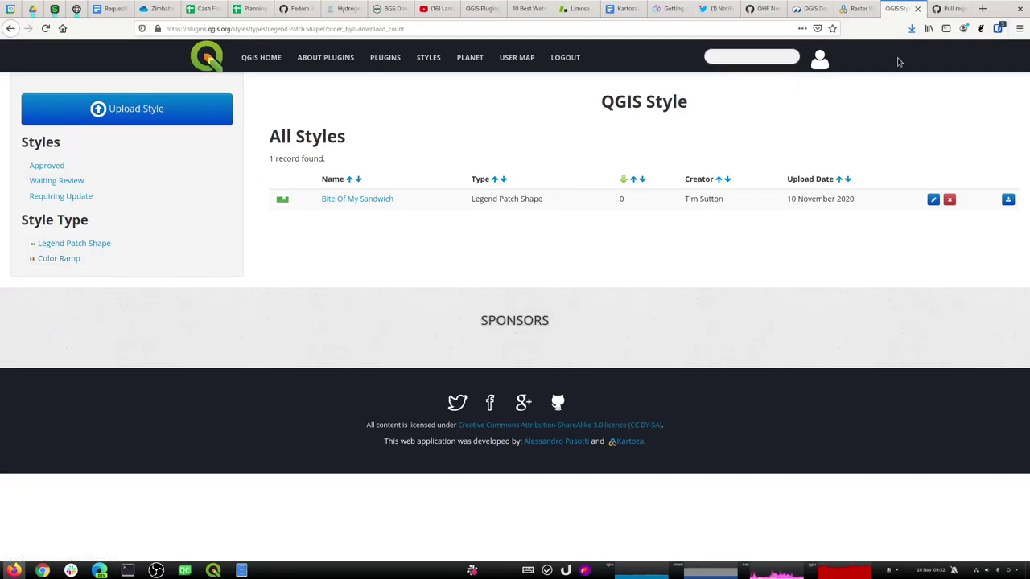
left_click(950, 9)
left_click(91, 119)
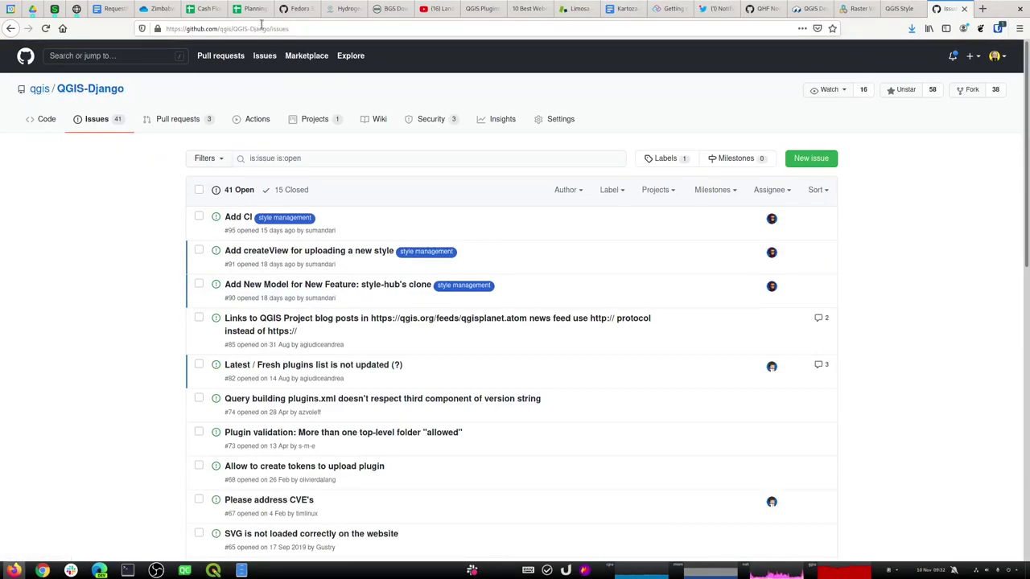
- Return to the QGIS styles hub tab showing the Legend Patch Shape list
left_click(901, 9)
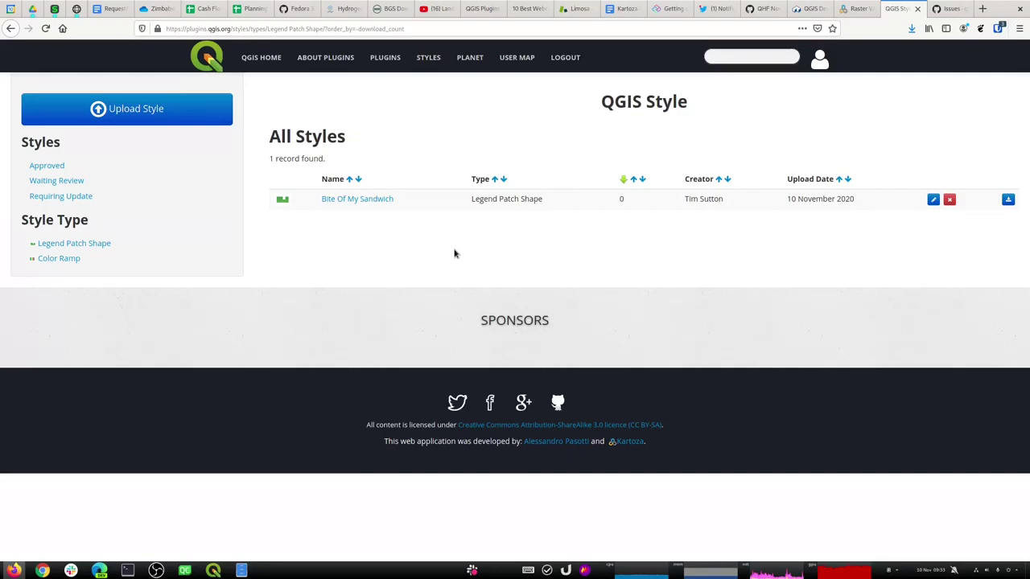
left_click(213, 571)
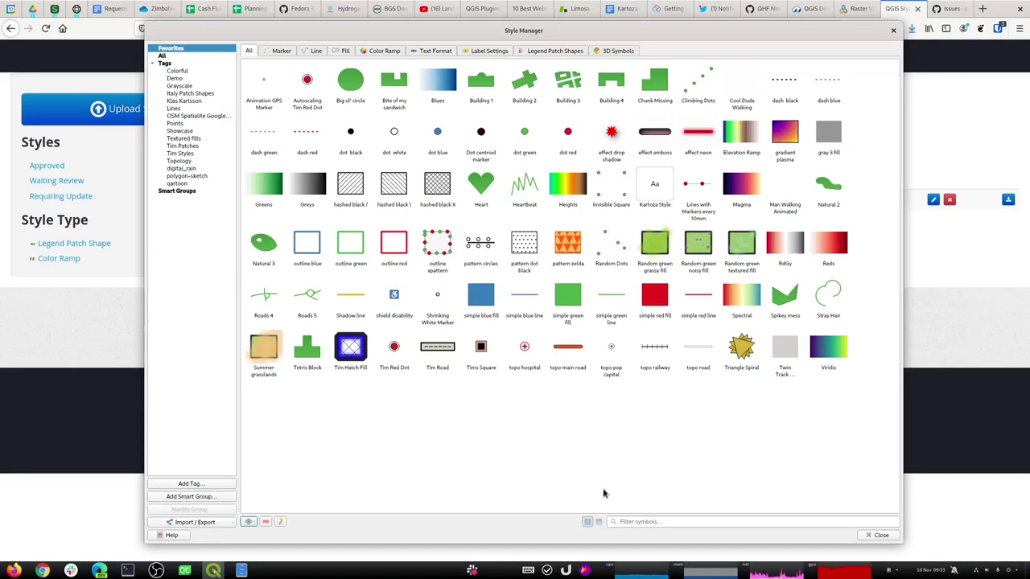
left_click(633, 521)
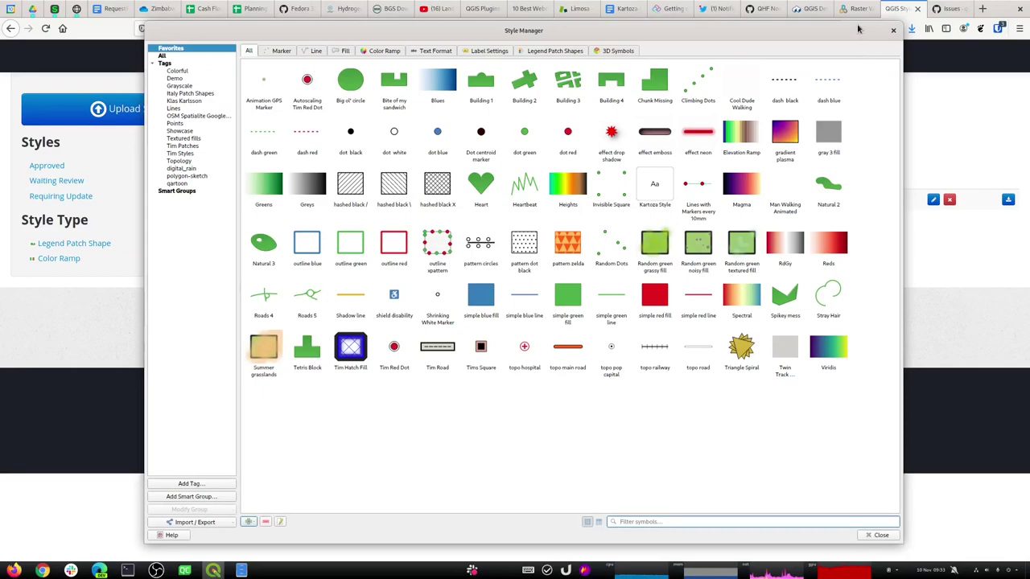
key("Escape")
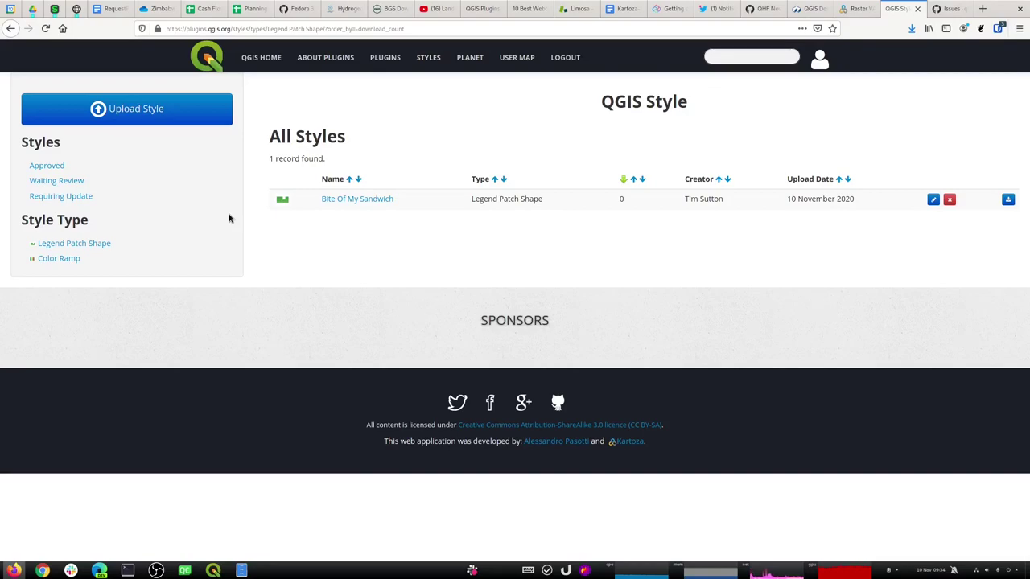
- Open the Bite Of My Sandwich detail page, view its update form, then go back
left_click(337, 201)
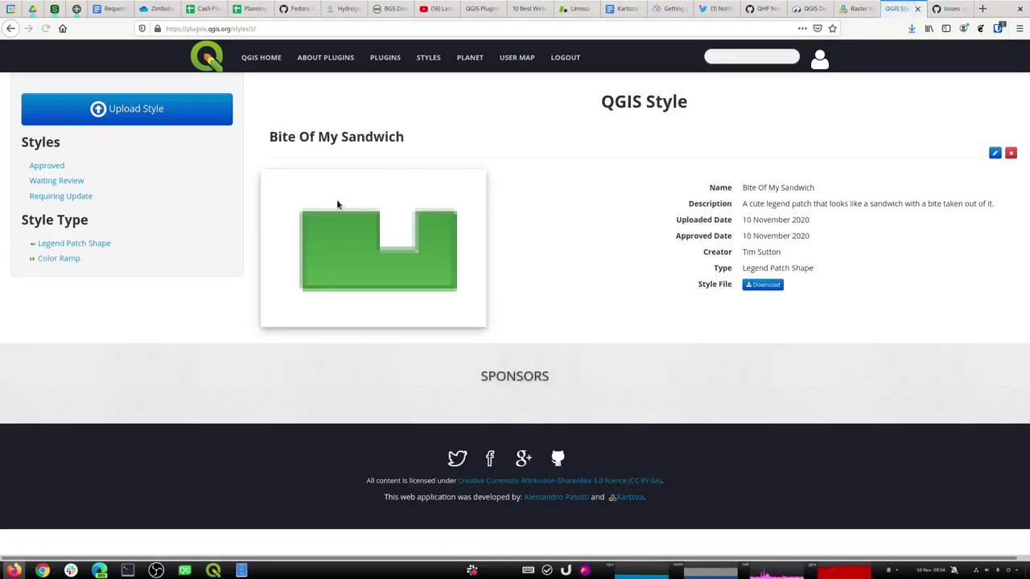
left_click(995, 153)
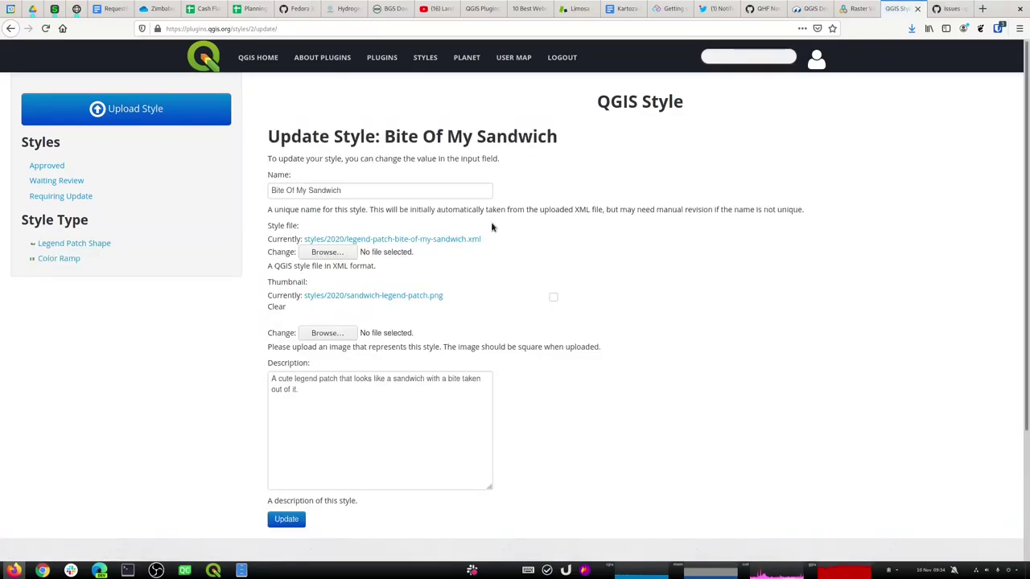
left_click(10, 28)
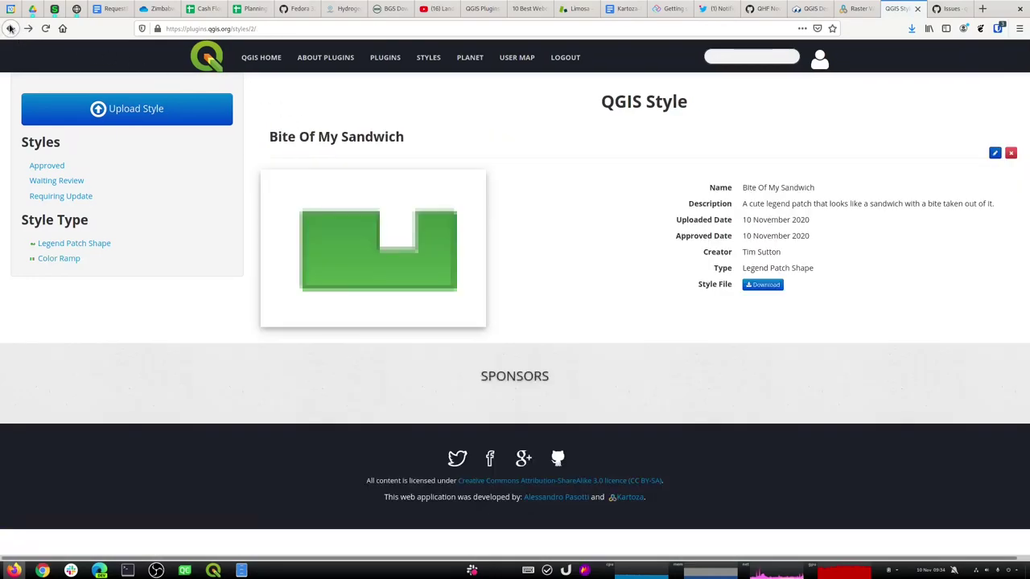